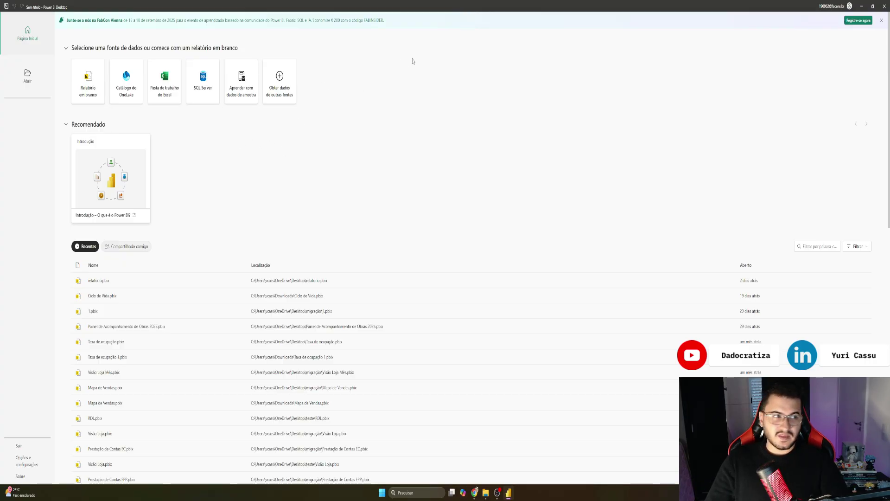
Step: Dismiss the FabCon Vienna event banner and create a blank report
left_click(882, 21)
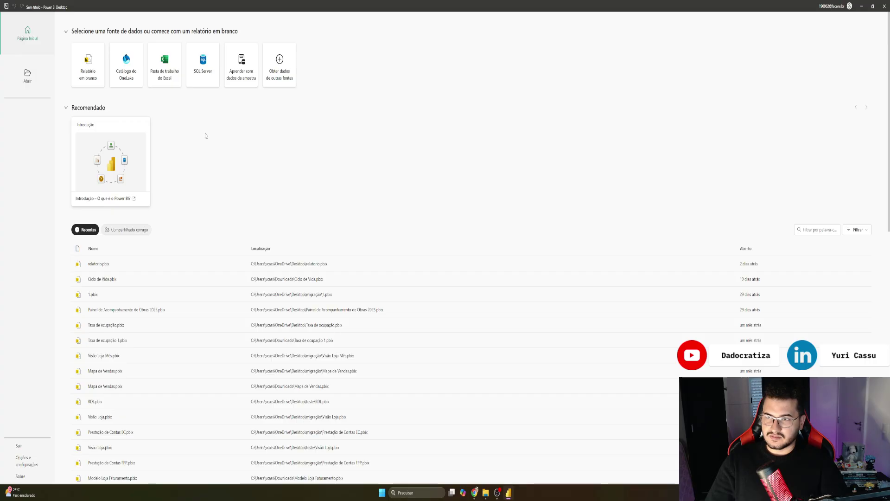
left_click(86, 63)
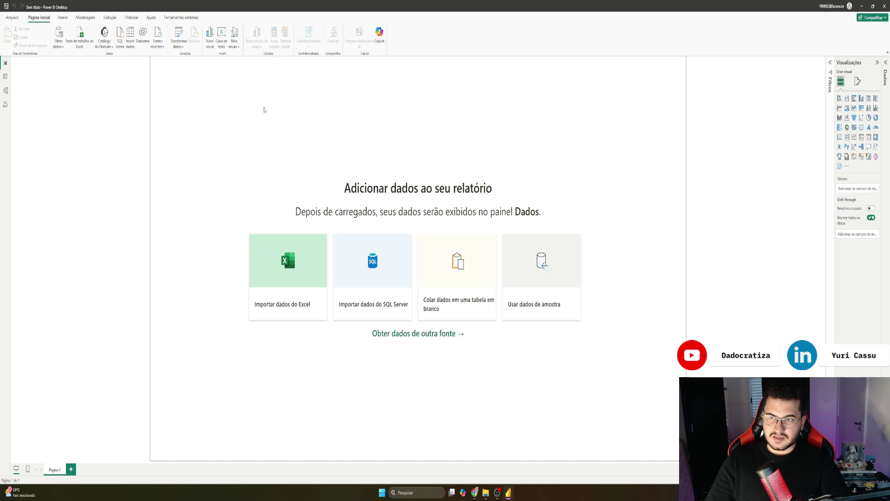
left_click_drag(215, 92, 642, 420)
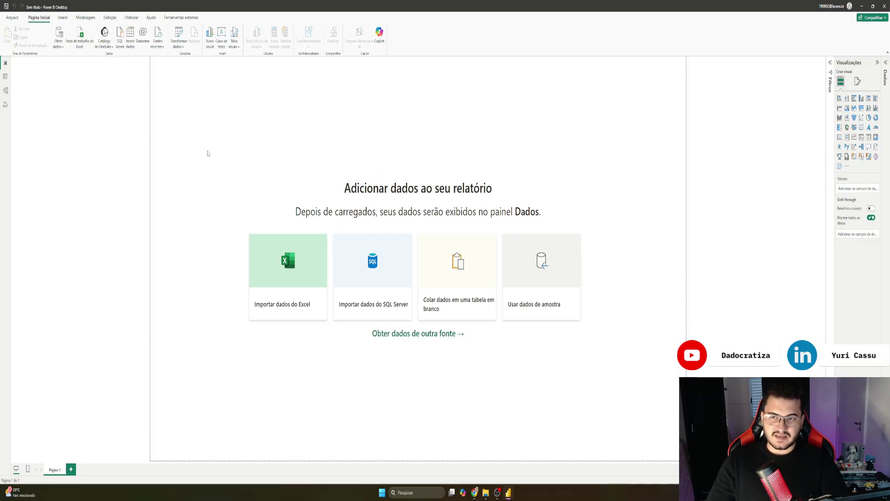
left_click_drag(202, 126, 632, 436)
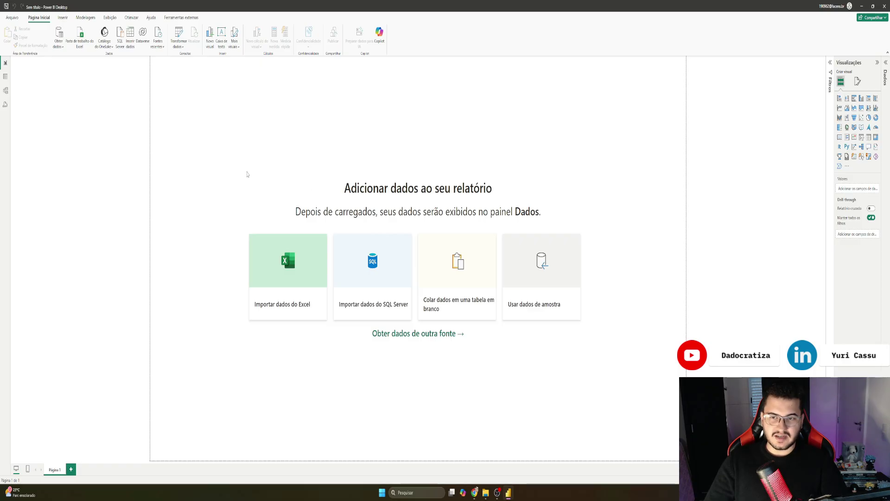
Step: Switch to the browser's Google Drive folder curso, review the file actions for csv.csv and excel.xlsx, and return to Power BI Desktop
left_click(475, 491)
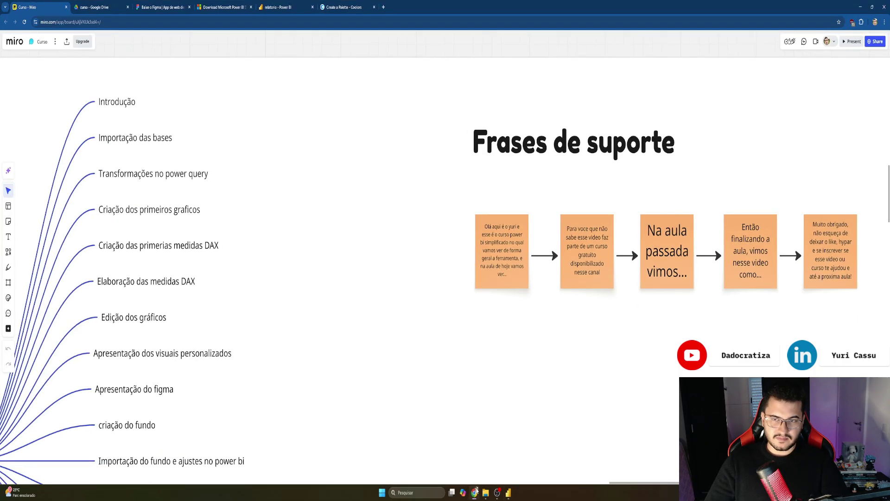
left_click(94, 6)
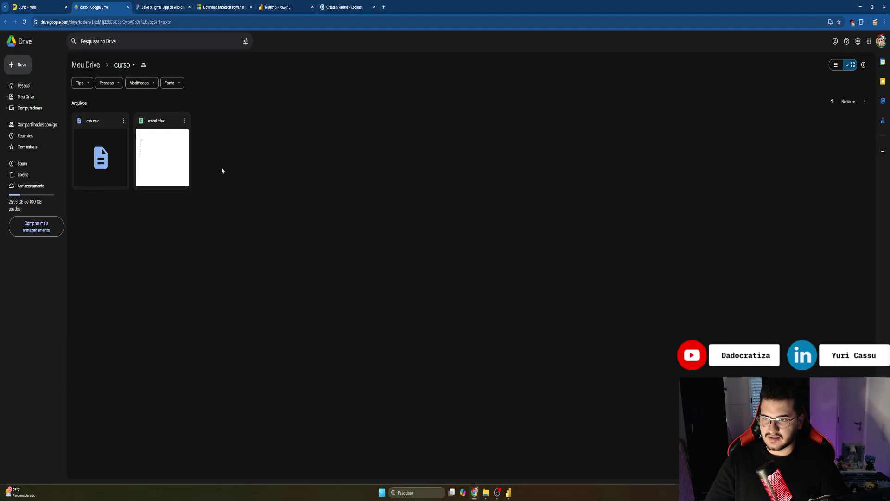
left_click_drag(257, 266, 175, 266)
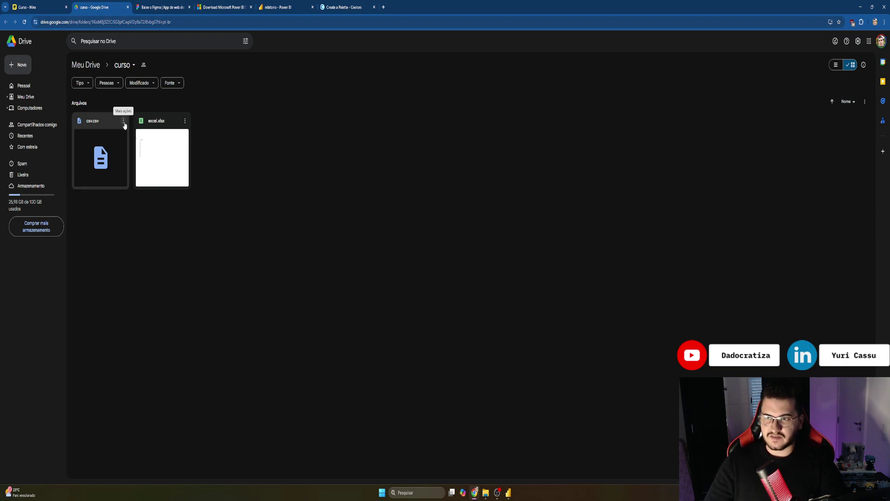
left_click(124, 123)
left_click(271, 167)
left_click(123, 121)
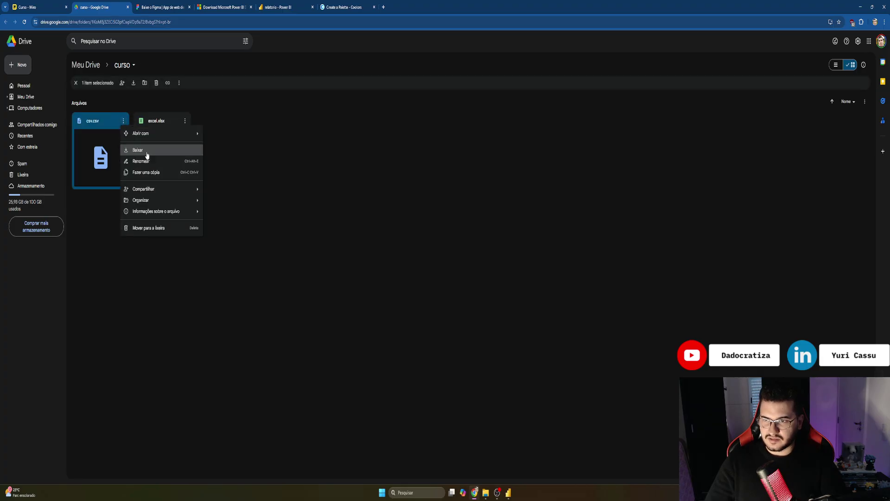
left_click(286, 183)
left_click(184, 122)
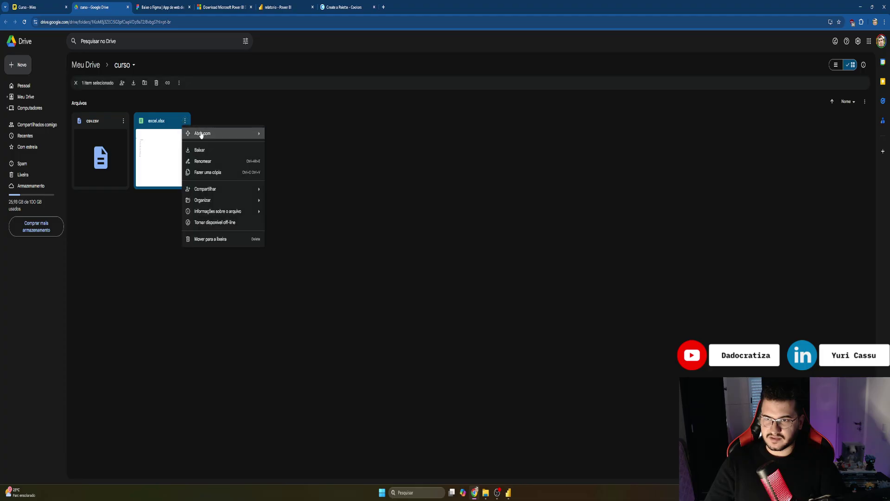
left_click(365, 187)
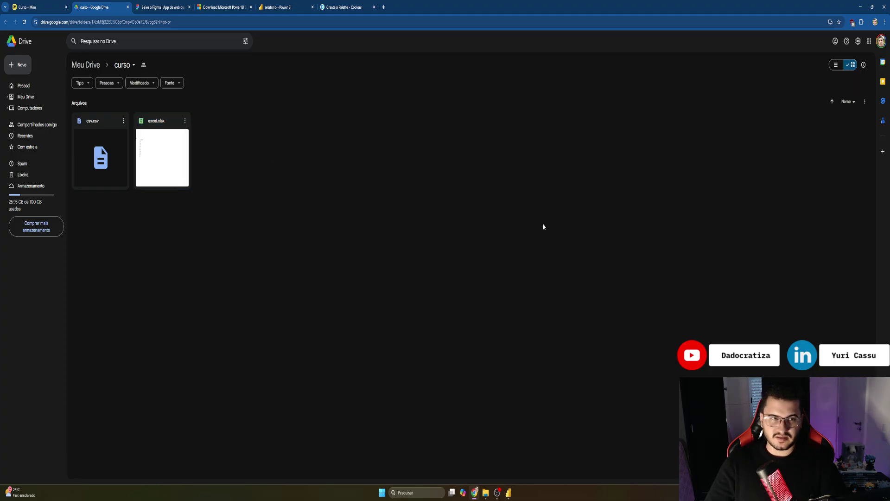
left_click(860, 7)
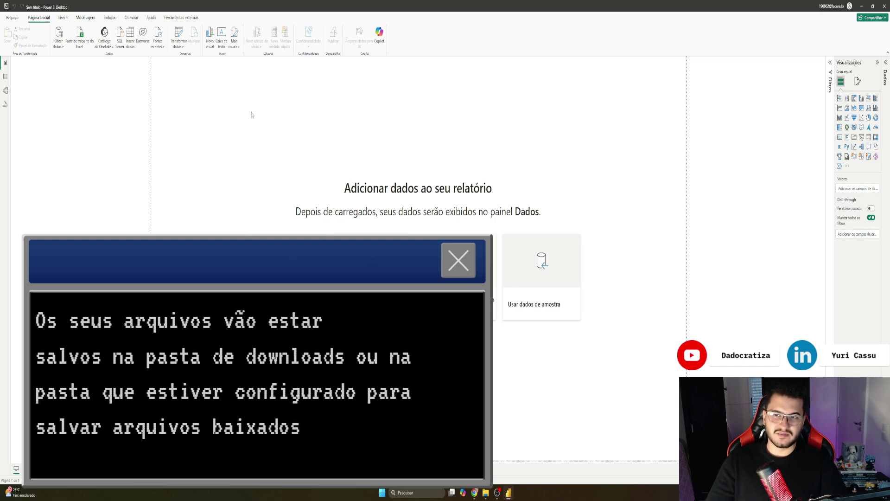
Step: Look over the common data sources available for getting data into the report
left_click(57, 48)
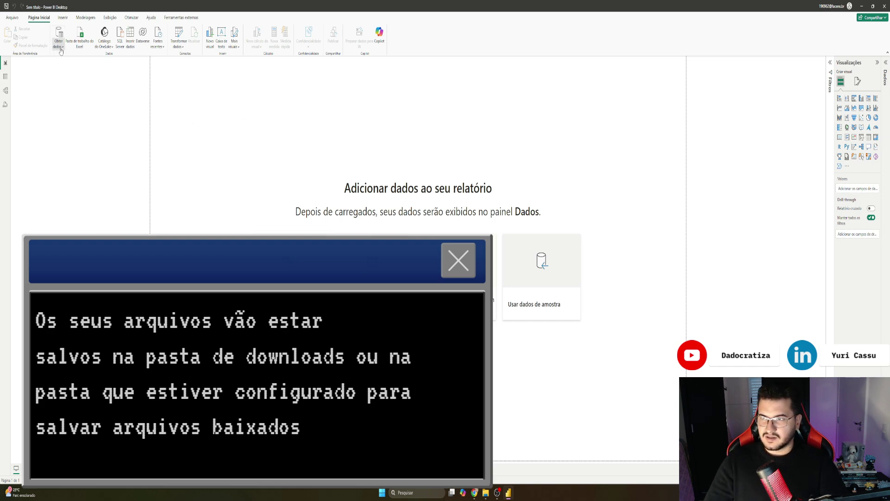
left_click(59, 36)
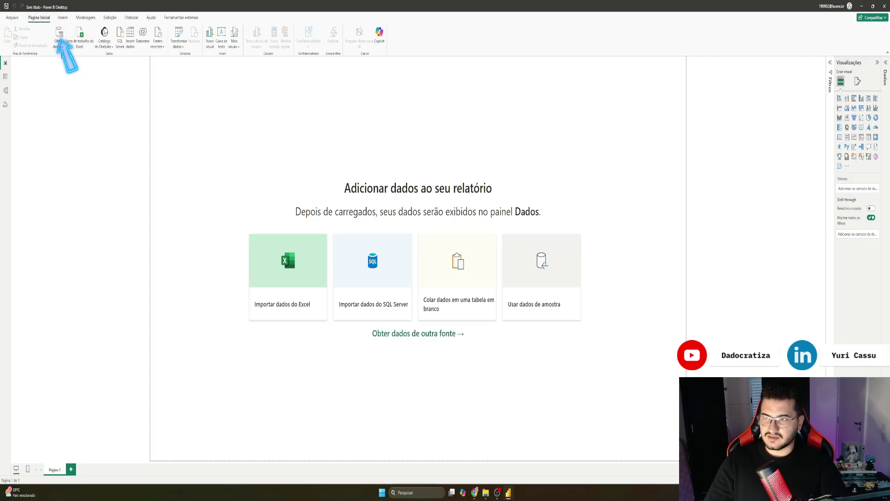
left_click(59, 44)
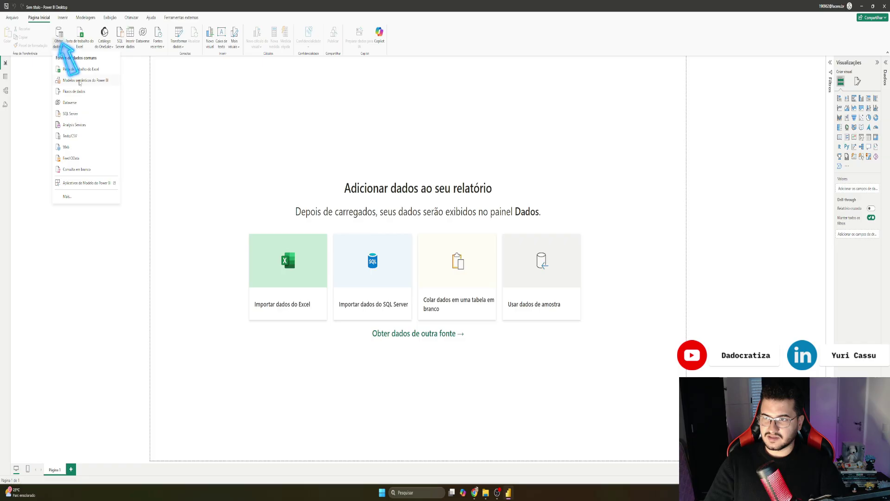
left_click(81, 44)
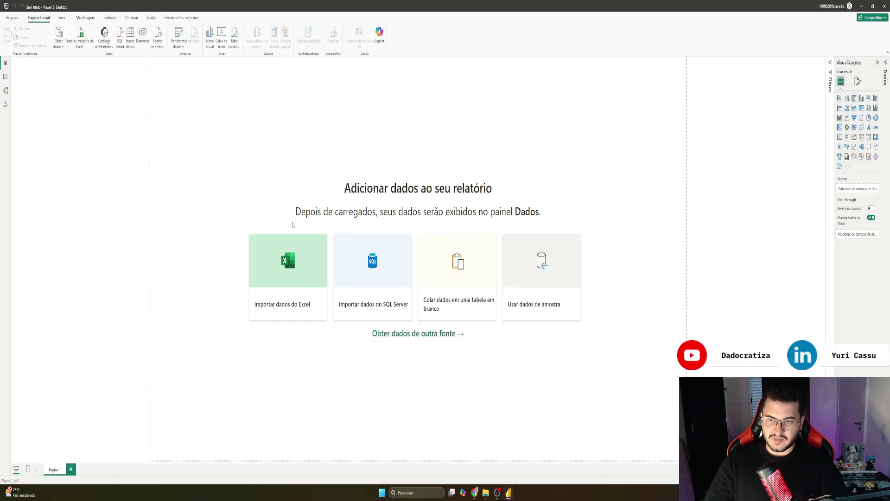
left_click(59, 43)
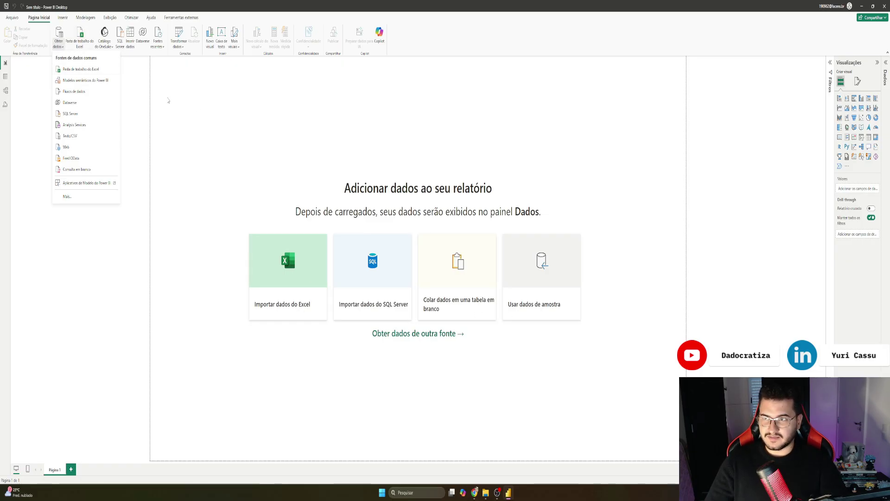
left_click(209, 109)
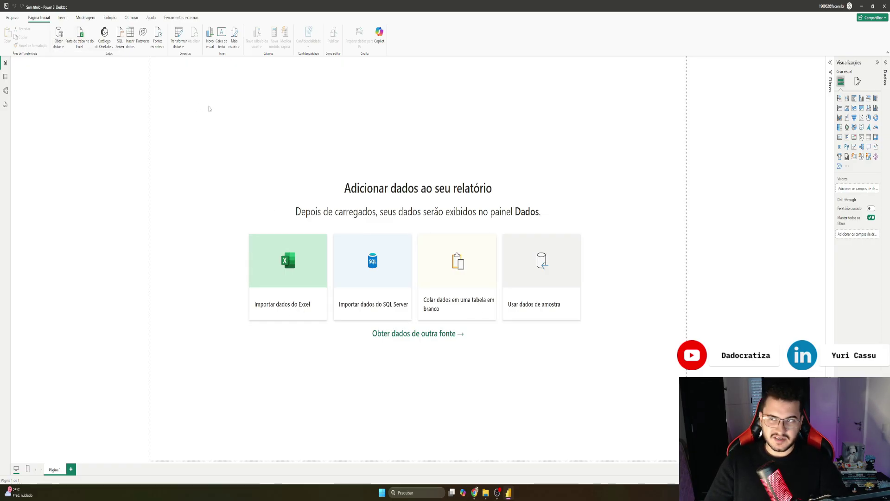
Step: Open the full Obter Dados source list and browse all connectors, including the Arquivo and Banco de Dados categories
left_click(60, 45)
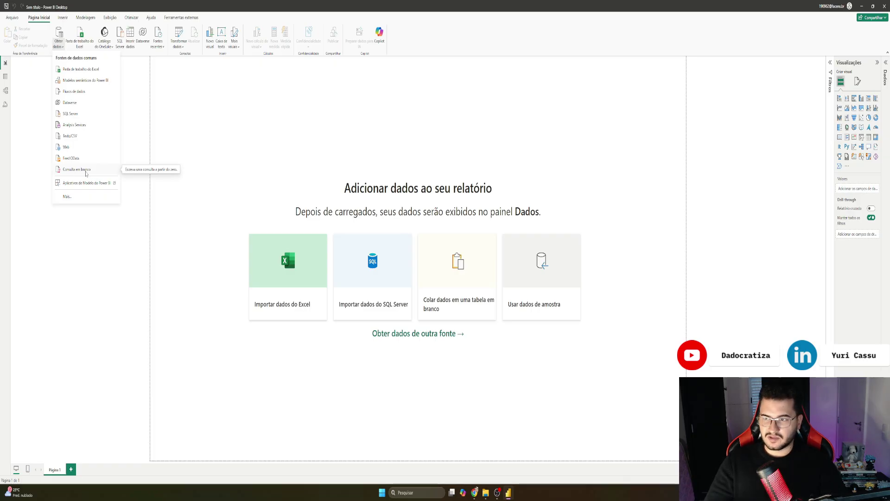
left_click(66, 197)
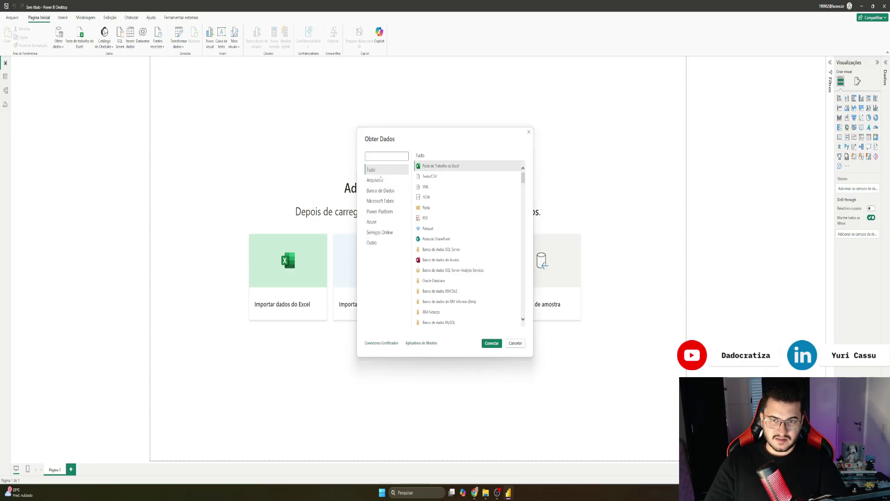
scroll(456, 197, "down", 5)
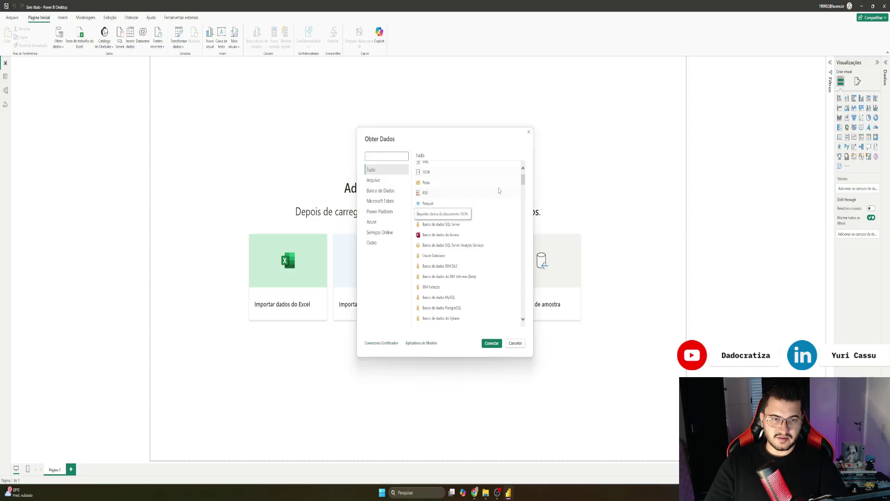
scroll(526, 187, "down", 10)
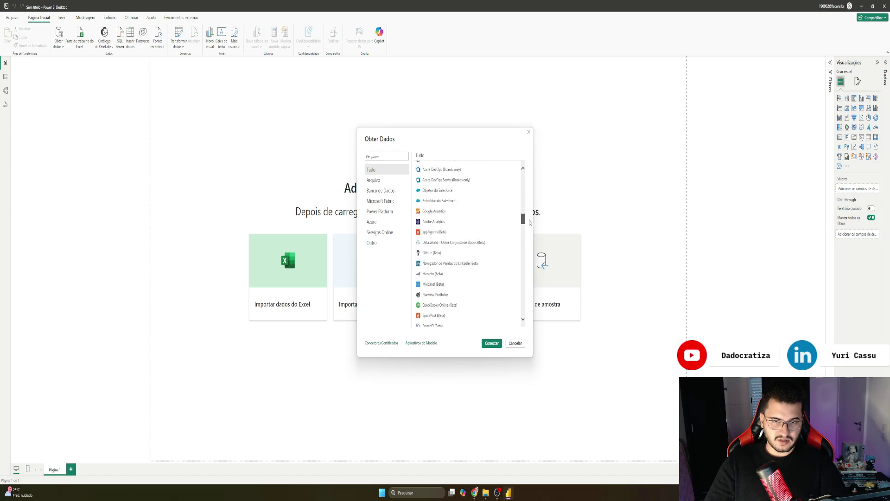
left_click(371, 182)
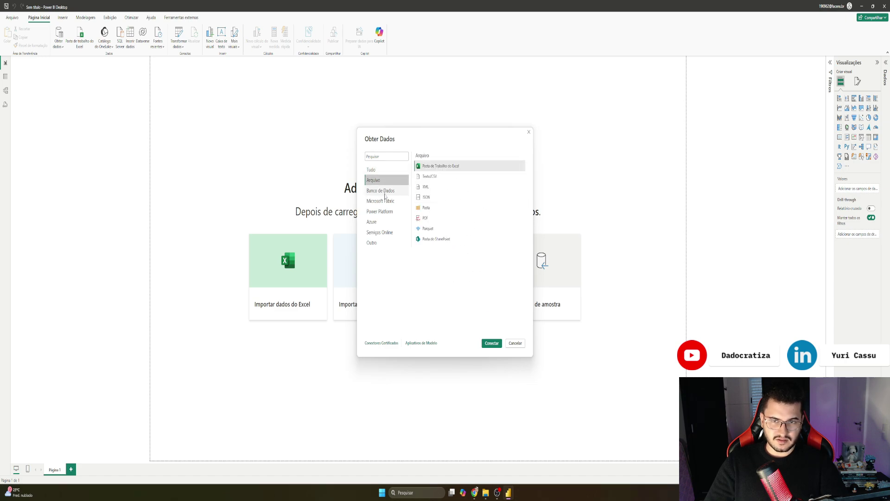
left_click(385, 191)
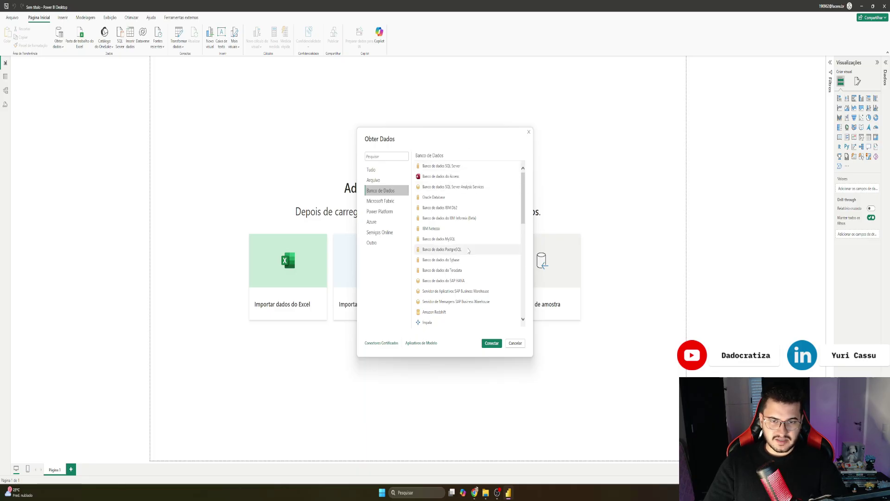
left_click_drag(523, 201, 523, 288)
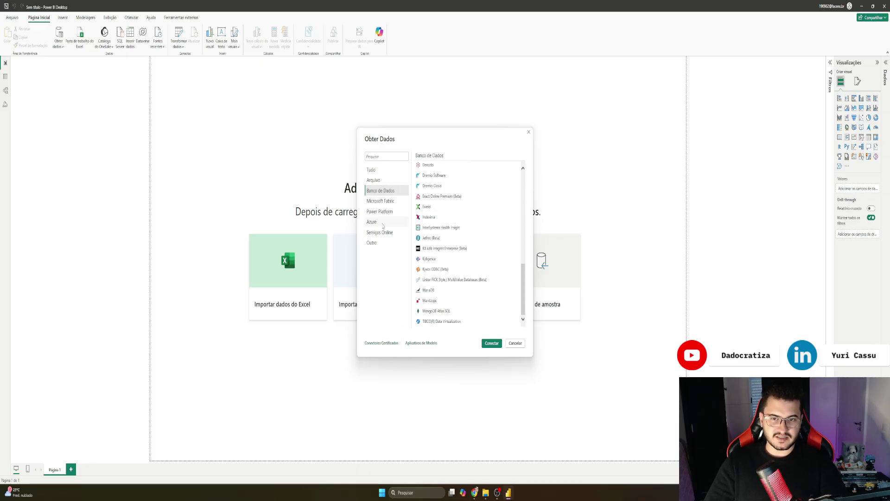
Step: Examine the connectors in the Microsoft Fabric, Power Platform, Azure and Serviços Online categories
left_click(389, 201)
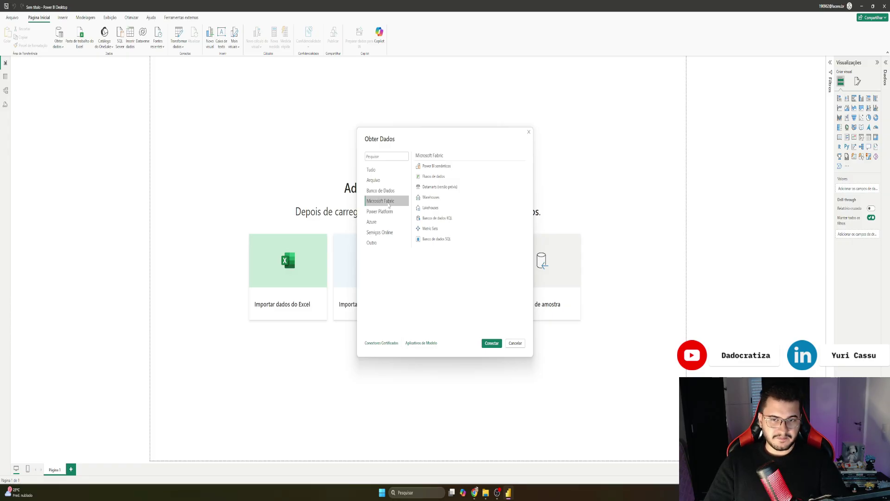
left_click(384, 213)
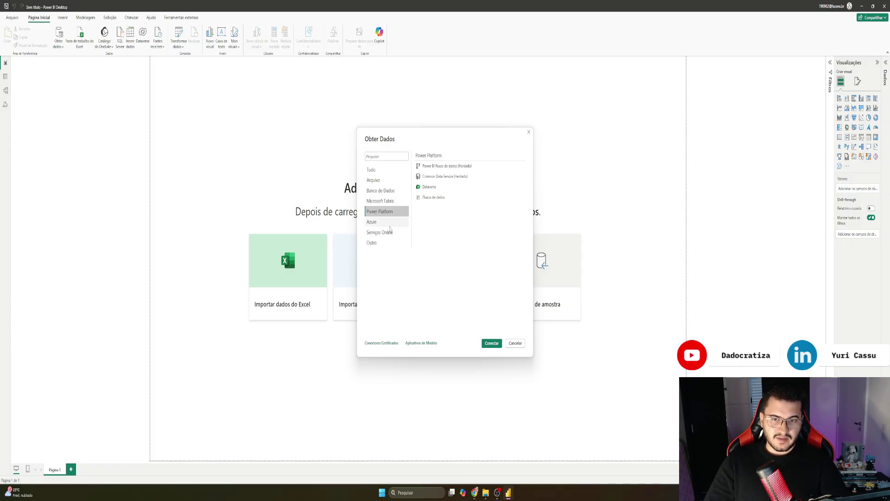
left_click(388, 224)
left_click(381, 232)
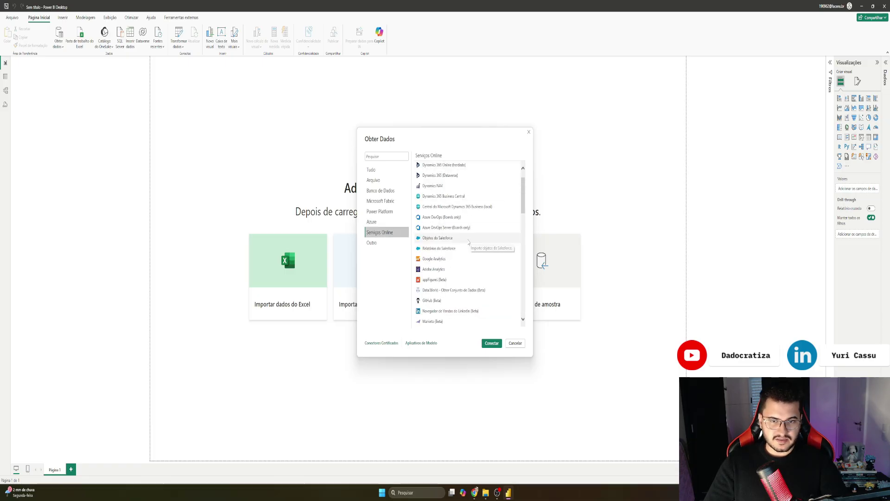
scroll(459, 218, "down", 1)
scroll(443, 222, "down", 2)
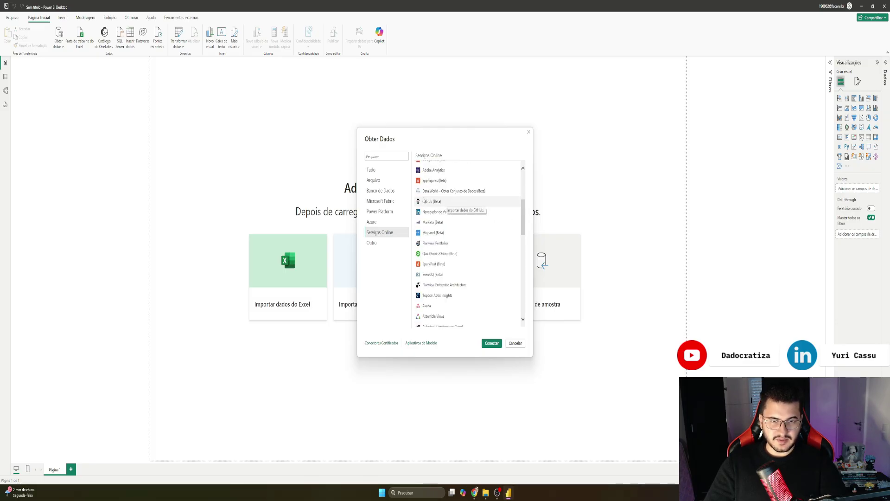
scroll(493, 240, "down", 5)
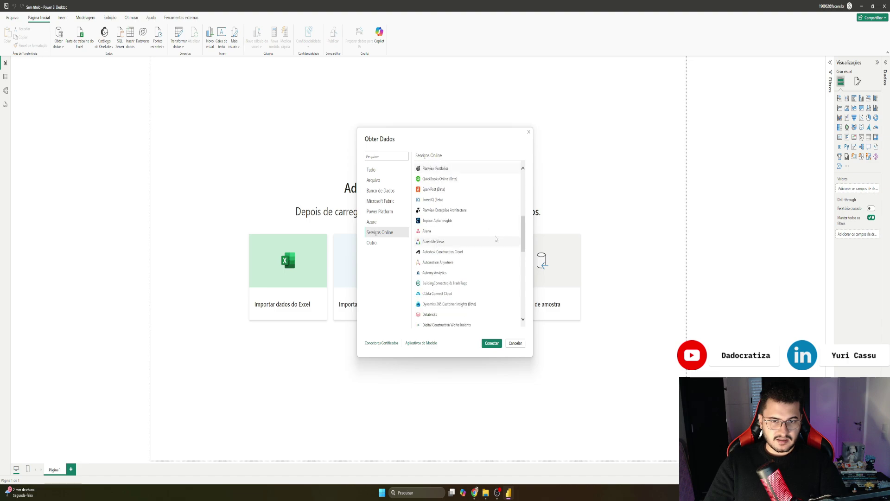
scroll(461, 230, "up", 3)
scroll(461, 230, "up", 3)
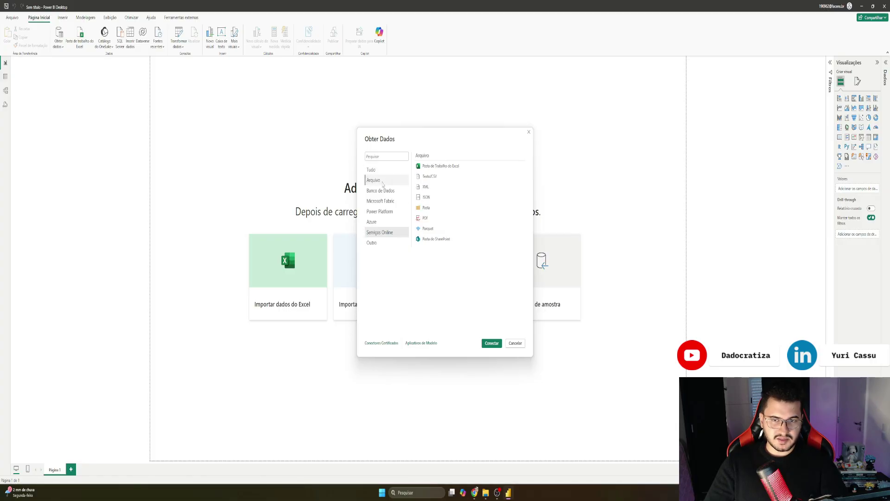
Step: Go through the connector categories again from Arquivo to Azure, ending with Serviços Online and Outro
left_click(374, 180)
left_click(380, 190)
left_click(380, 200)
left_click(380, 222)
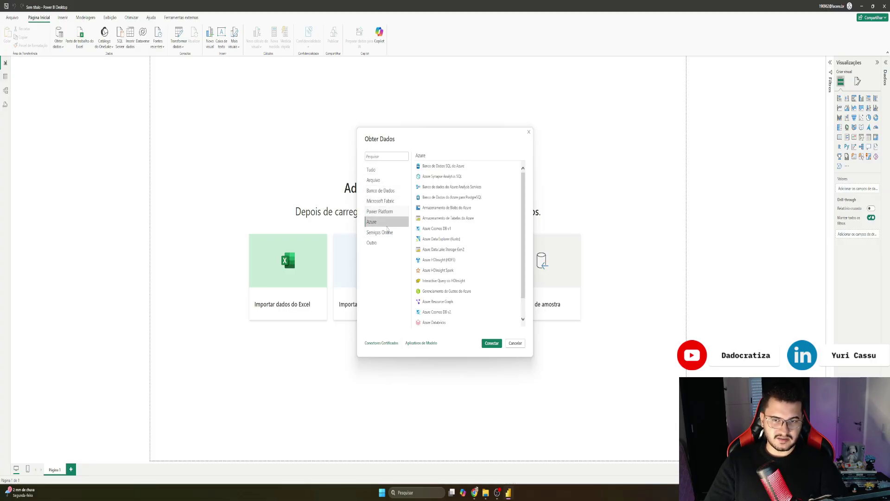
left_click(385, 232)
left_click(382, 242)
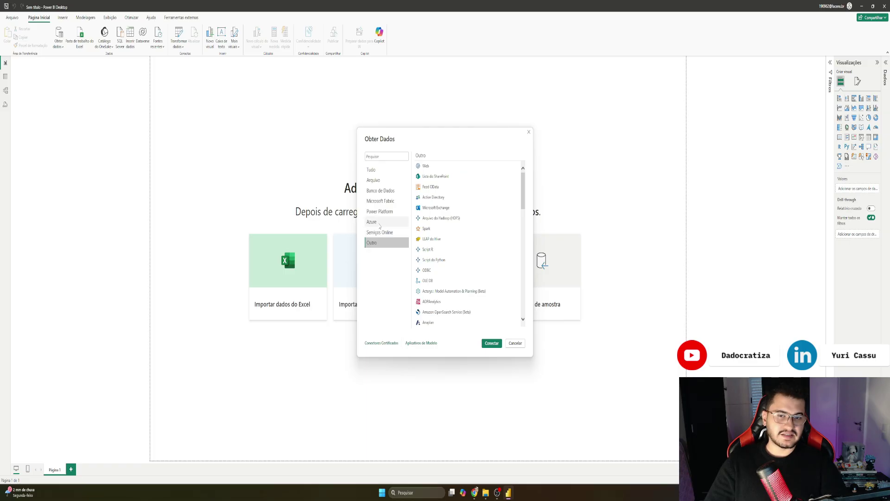
Step: Connect to the Excel workbook named excel in the Área de Trabalho folder
left_click(371, 170)
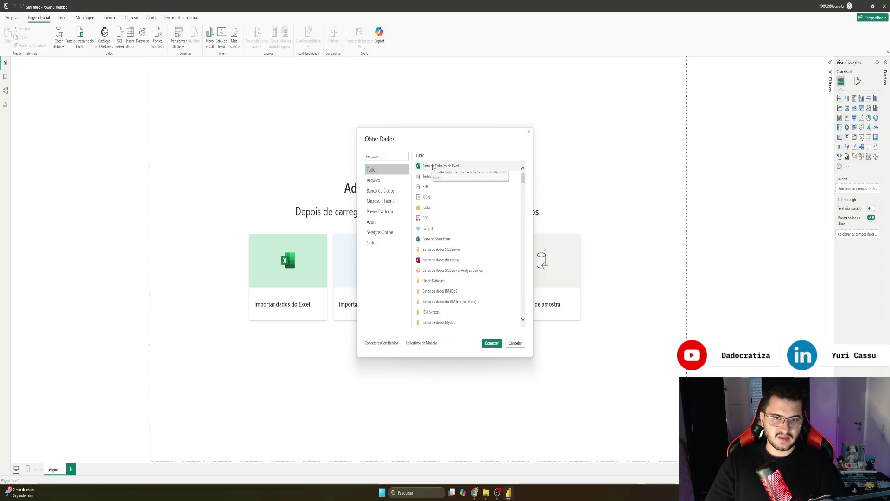
left_click(492, 344)
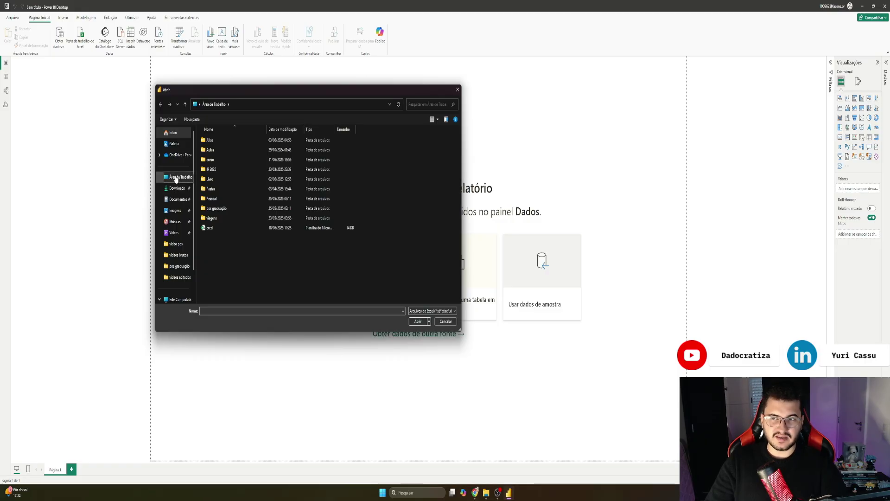
left_click(217, 229)
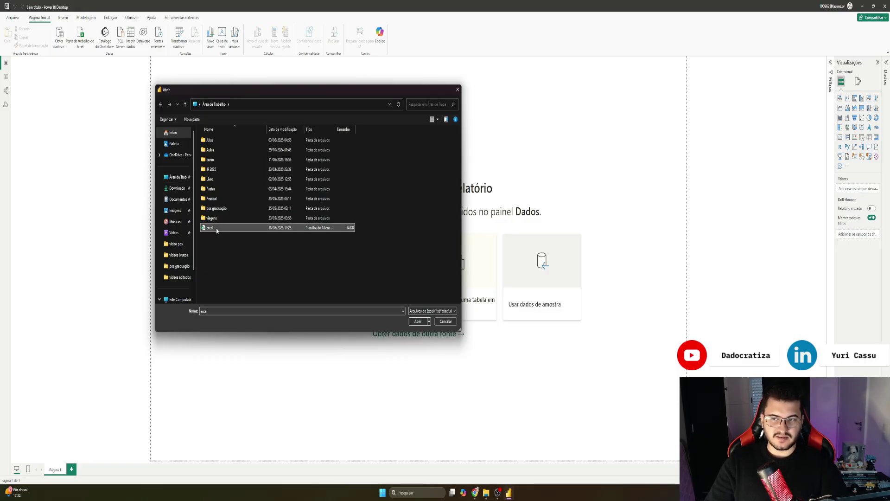
left_click(416, 322)
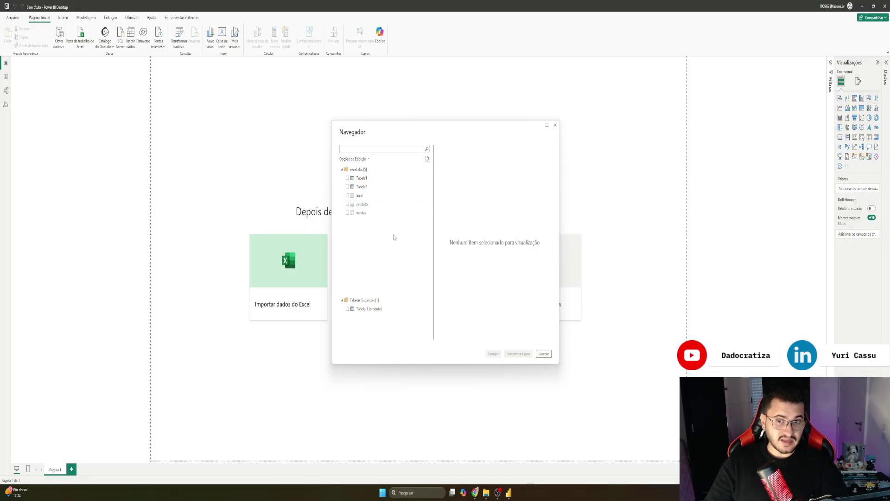
Step: Preview Tabela1 and Tabela2 from the workbook and mark both tables for import
left_click(362, 180)
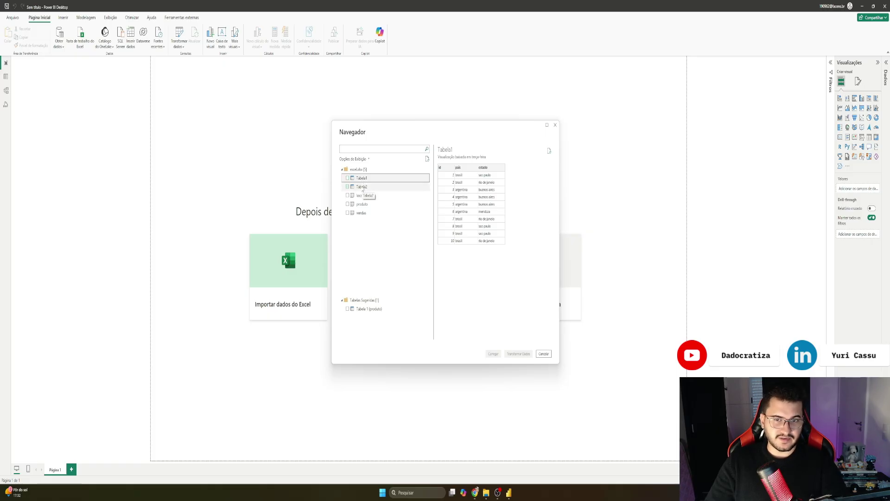
left_click(361, 187)
key("Up")
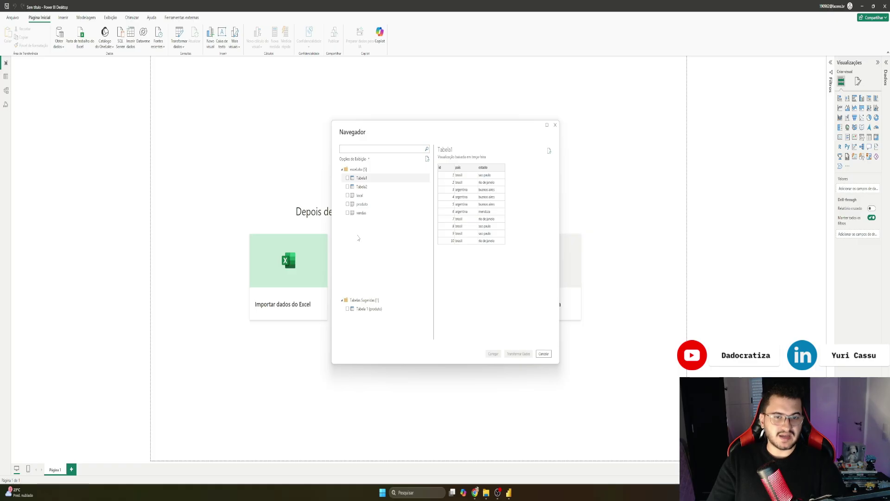
left_click(347, 178)
left_click(355, 187)
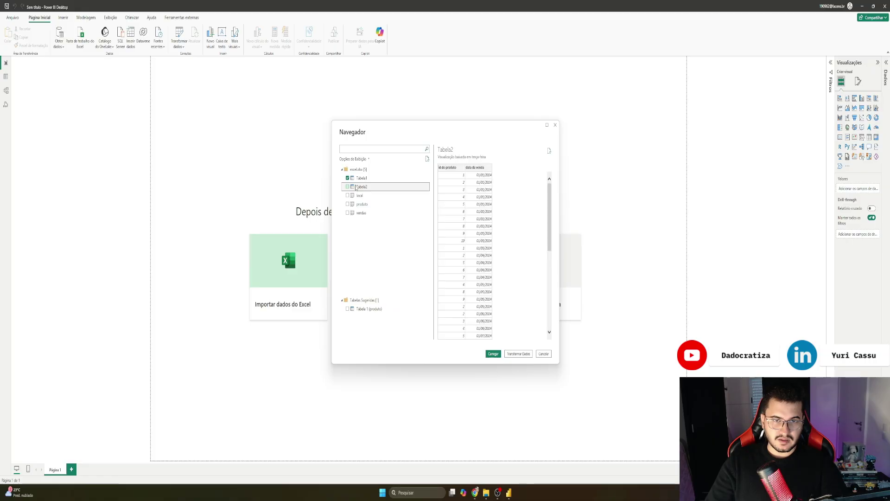
left_click(348, 187)
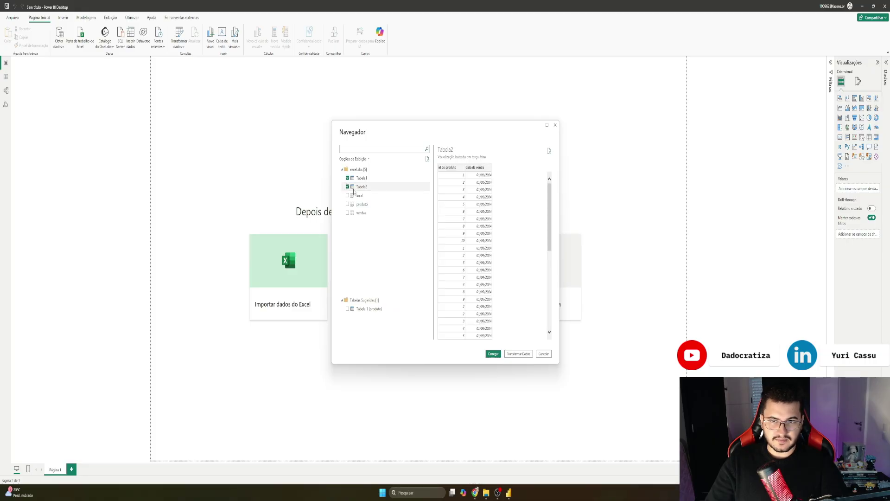
Step: Compare the previews of the local and vendas sheets with Tabela1 and Tabela2
left_click(364, 195)
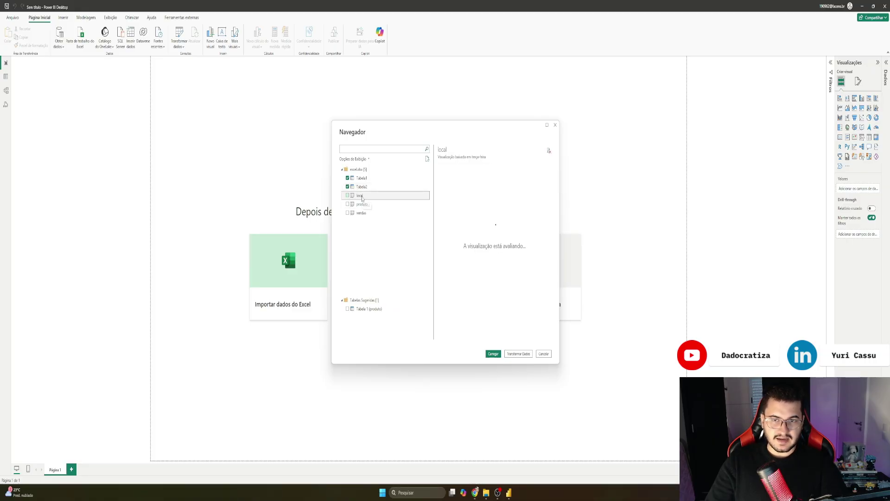
left_click(367, 180)
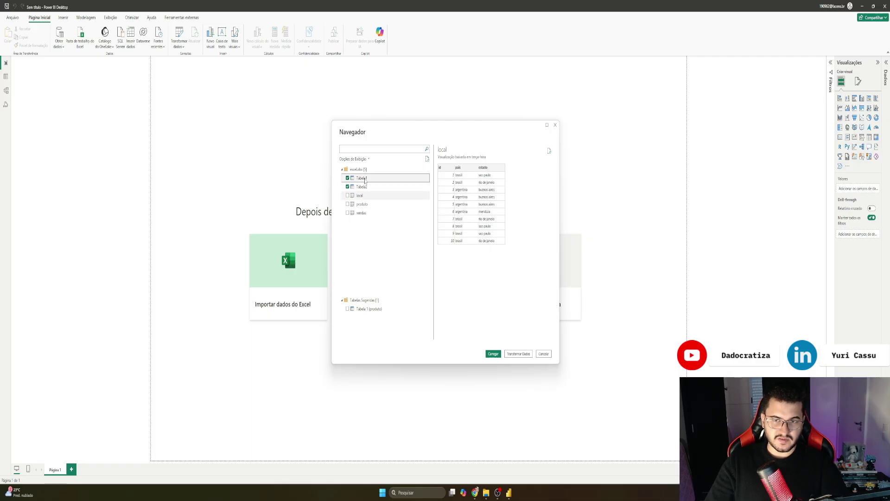
left_click(369, 196)
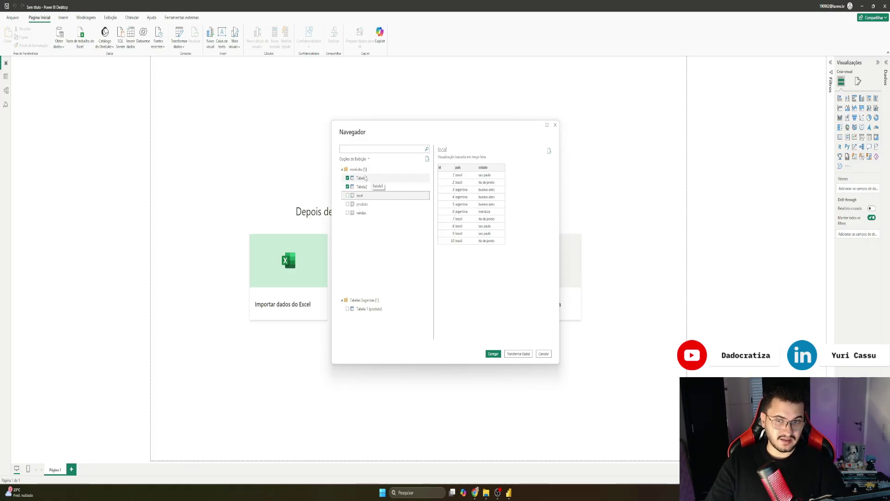
left_click(362, 187)
left_click(366, 214)
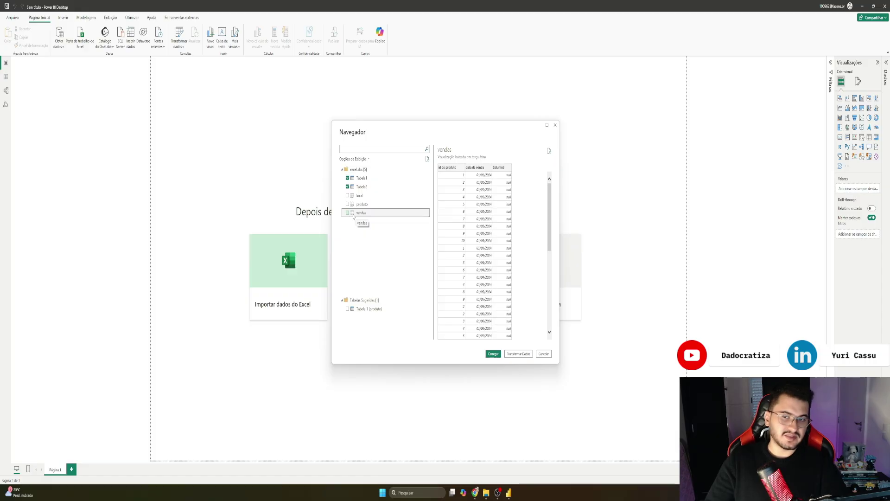
Step: Add the produto sheet to the import selection and open the selected data for transformation, refreshing the outdated preview
left_click(361, 205)
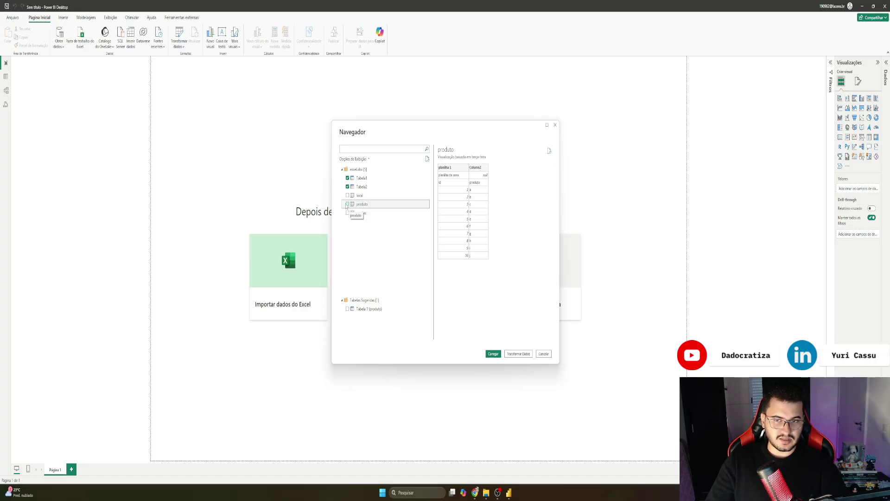
left_click(348, 204)
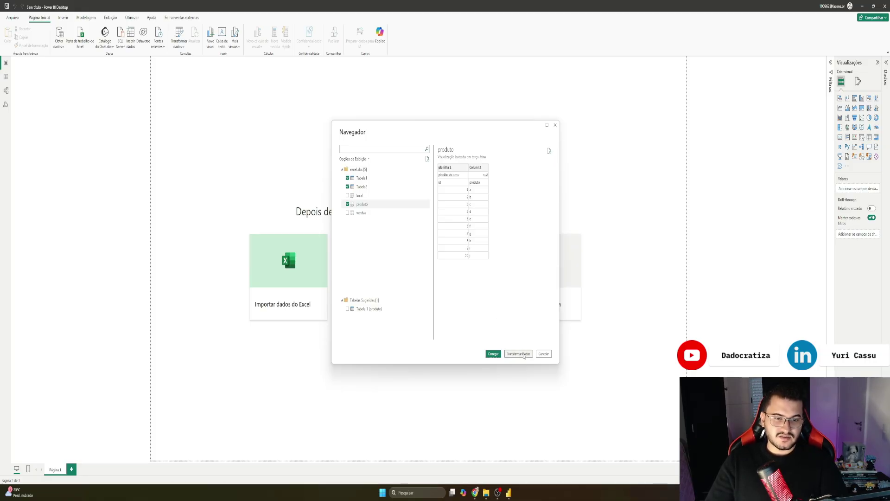
left_click(524, 355)
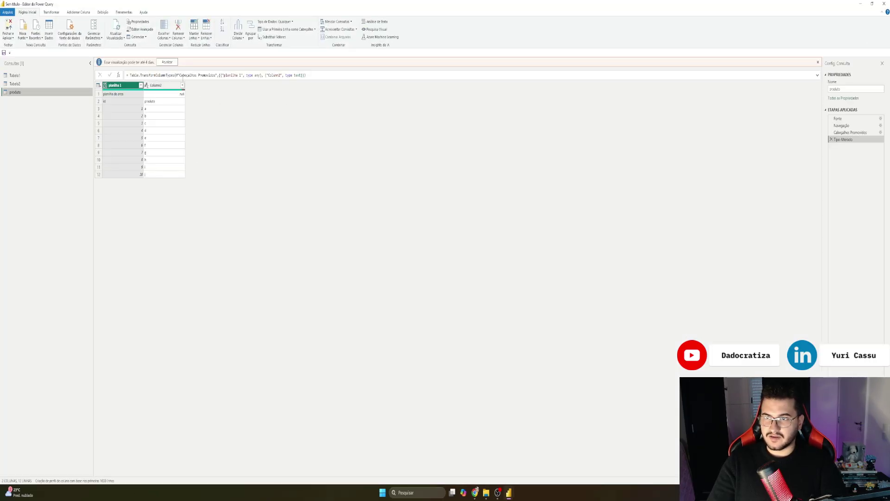
left_click(169, 62)
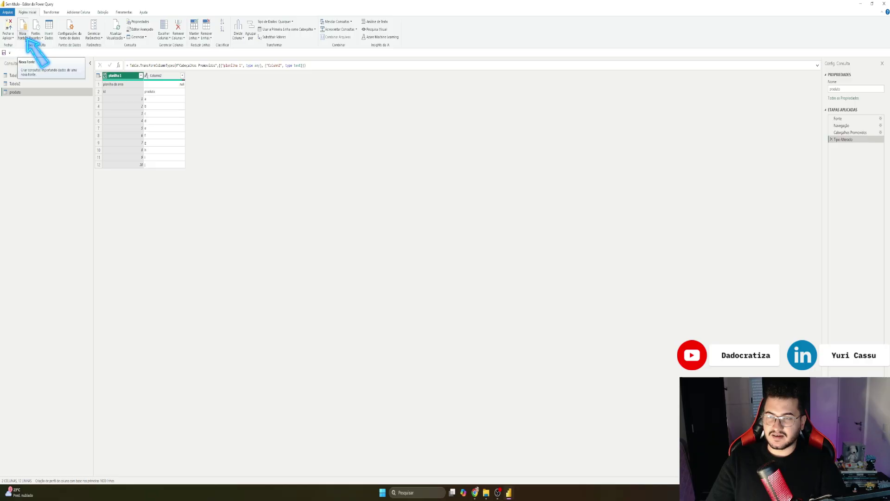
Step: Add a new Texto/CSV source to the queries using the csv file in the Área de Trabalho folder
left_click(24, 38)
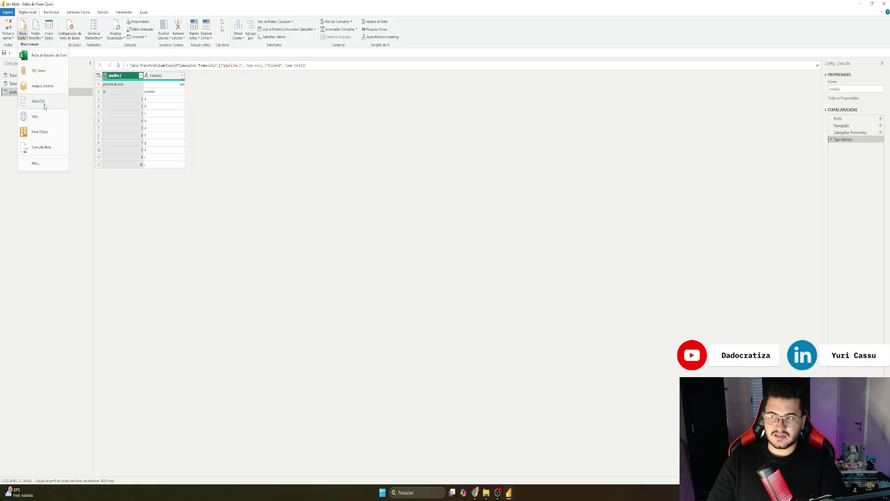
left_click(170, 133)
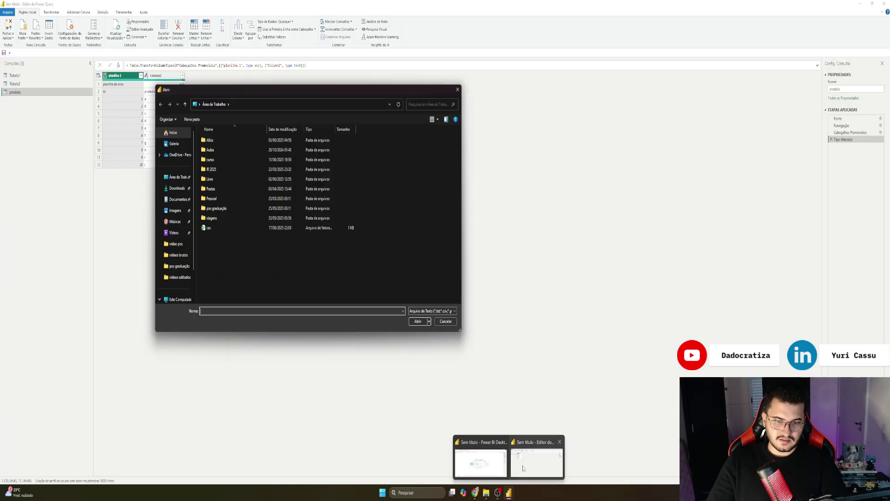
left_click(523, 464)
left_click_drag(267, 94, 318, 82)
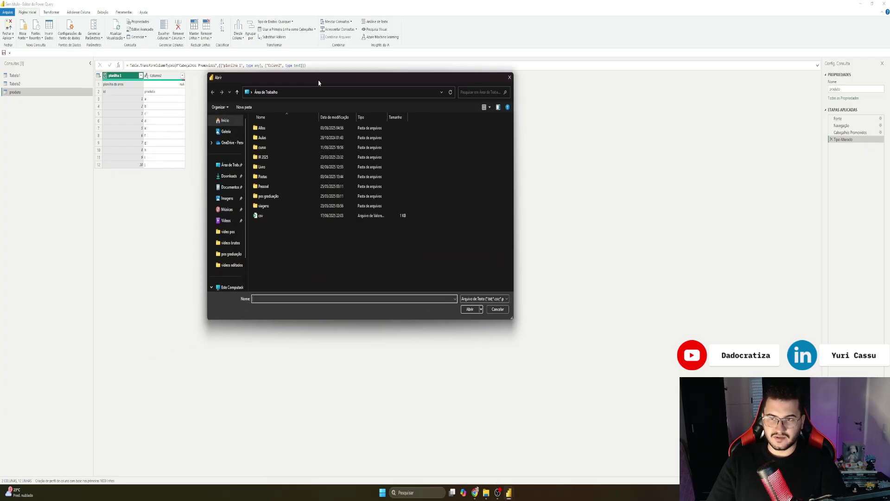
left_click(227, 166)
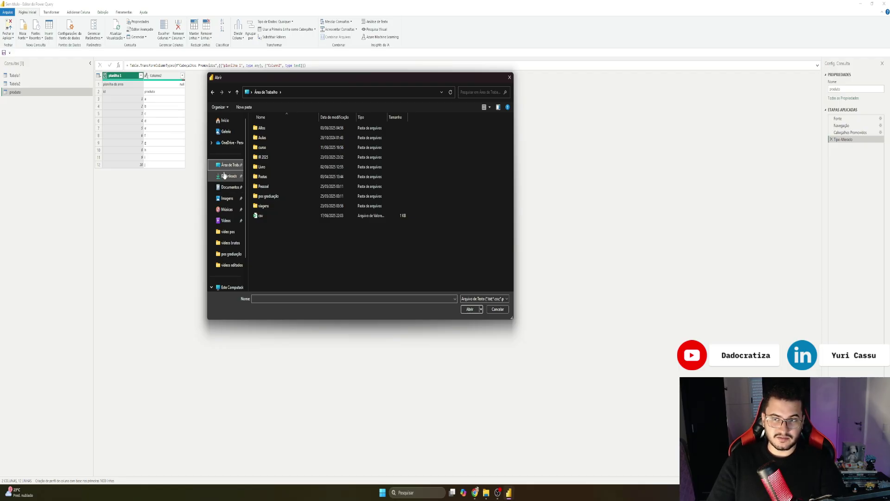
left_click(272, 217)
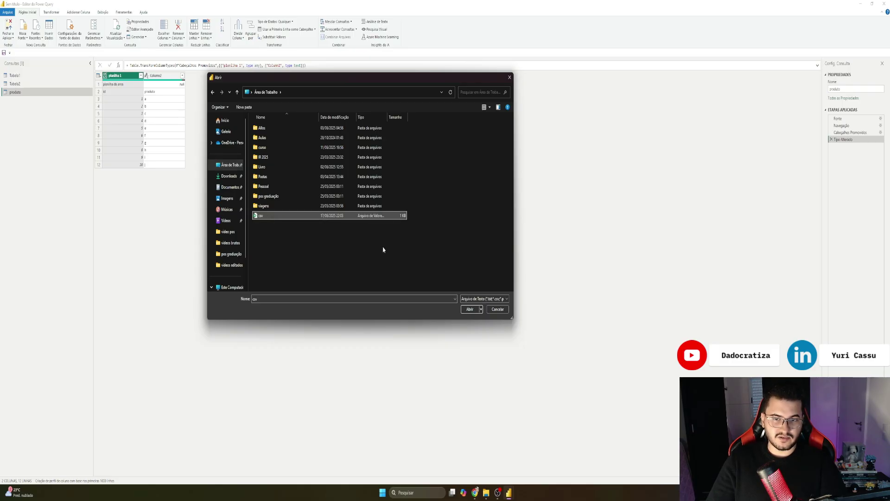
left_click(471, 310)
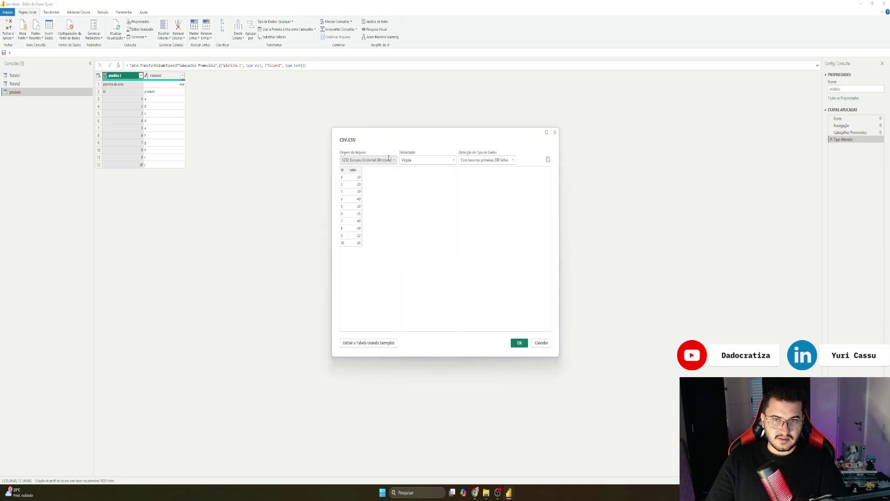
Step: Check the delimiter choices for the CSV file, keep Vírgula and load it as a query
left_click(426, 160)
left_click(416, 146)
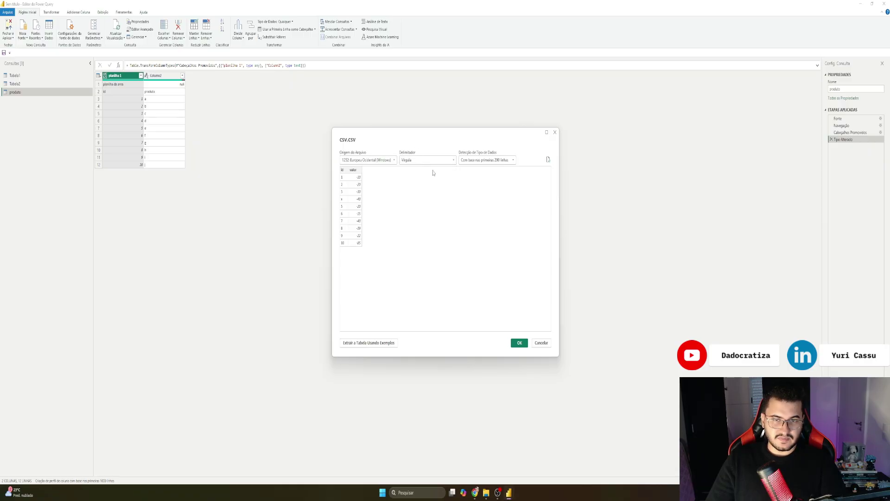
left_click(437, 161)
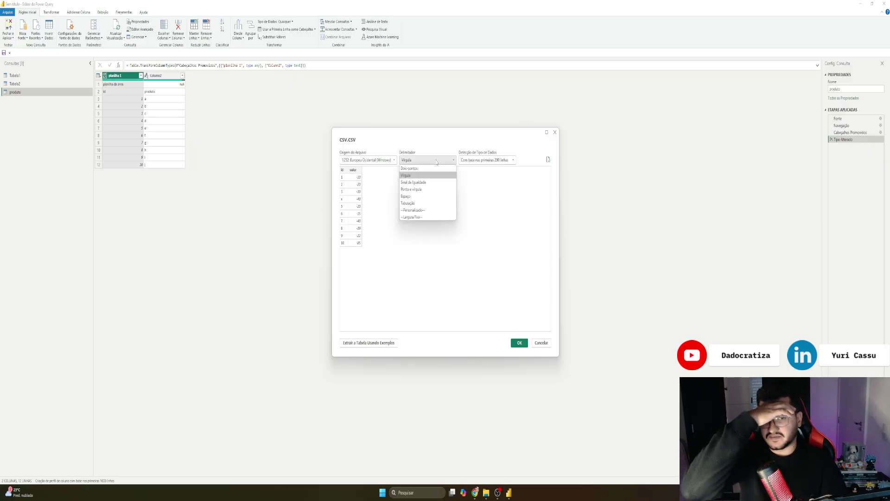
left_click(427, 145)
left_click(426, 160)
left_click(412, 136)
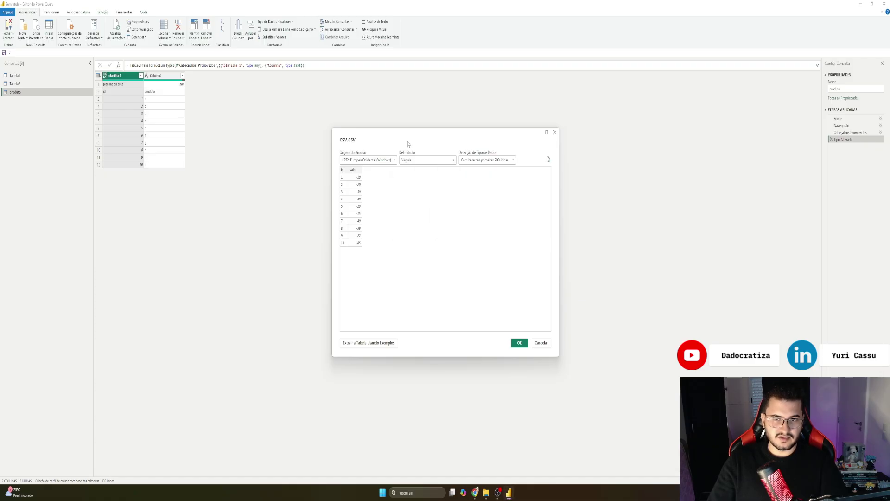
left_click(519, 343)
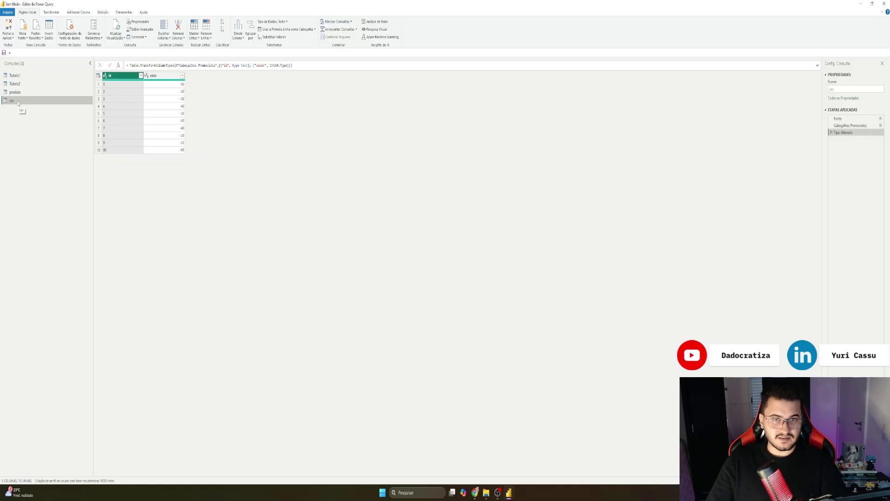
Step: Review the data in the Tabela1, Tabela2, produto and csv queries, refreshing the outdated preview of Tabela1
left_click(14, 76)
left_click(15, 84)
left_click(23, 92)
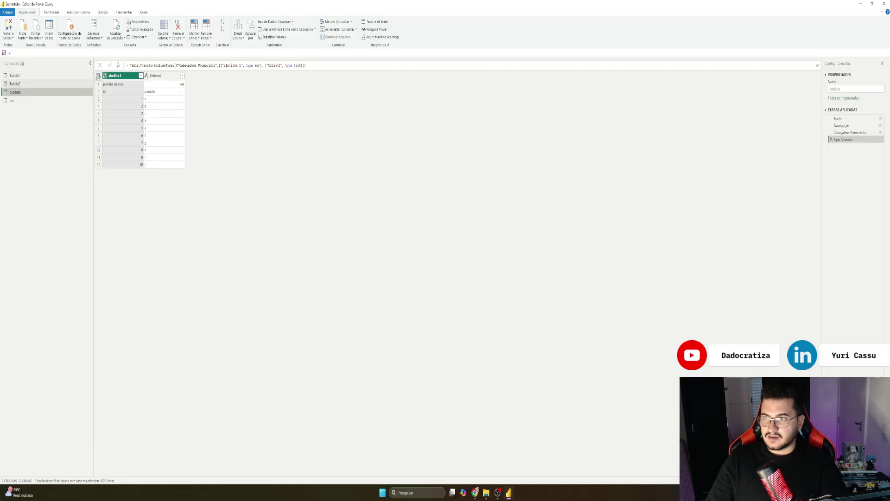
left_click(40, 75)
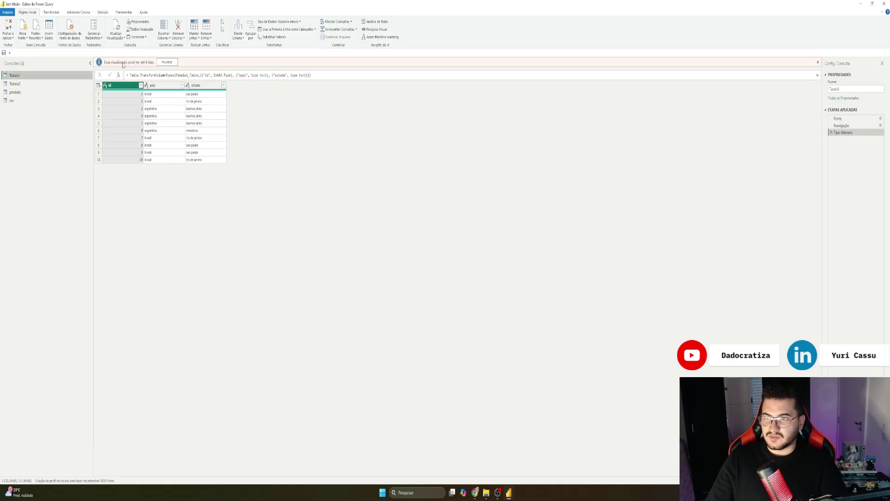
left_click(168, 63)
left_click(14, 100)
Step: Rename the Tabela1 query to local
left_click(27, 77)
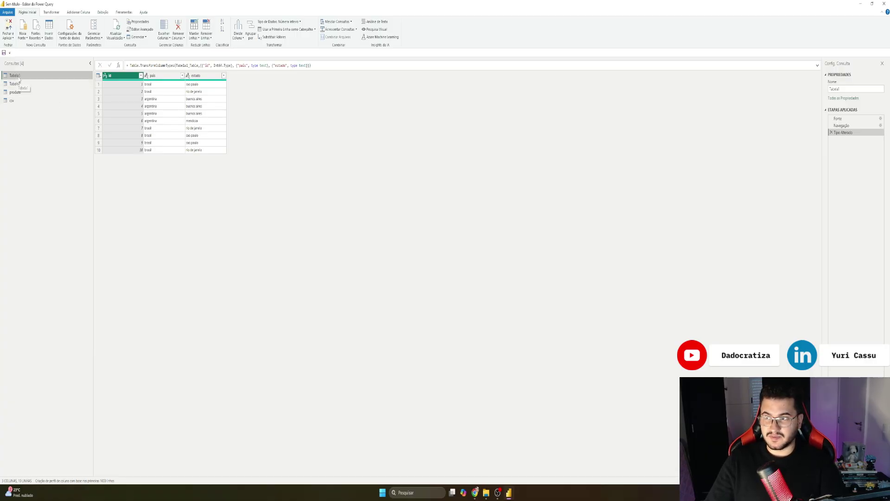
double_click(17, 76)
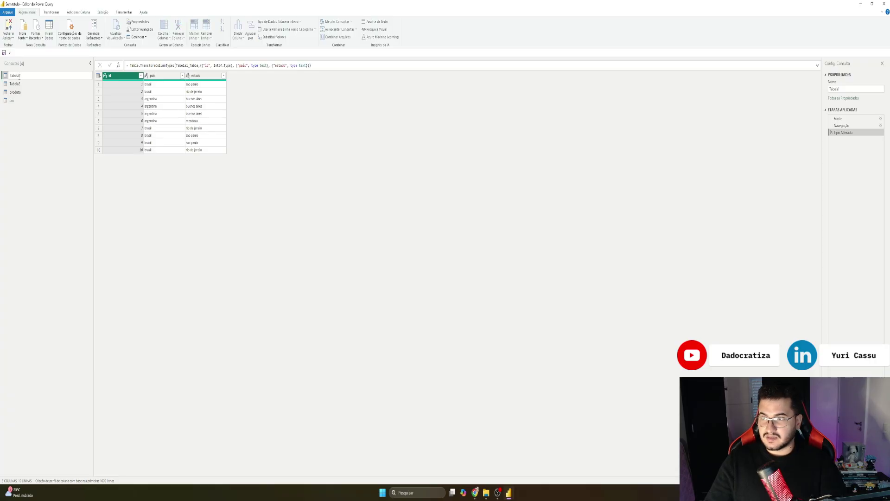
type("oca")
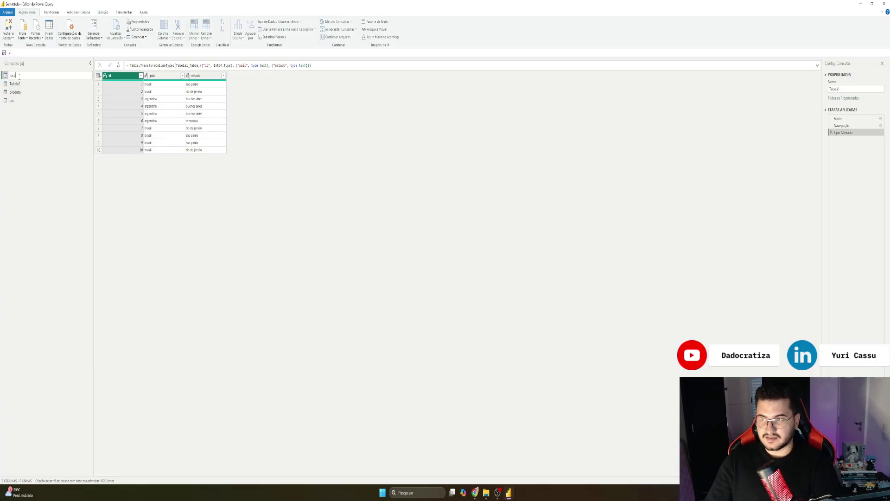
type("l")
key("Return")
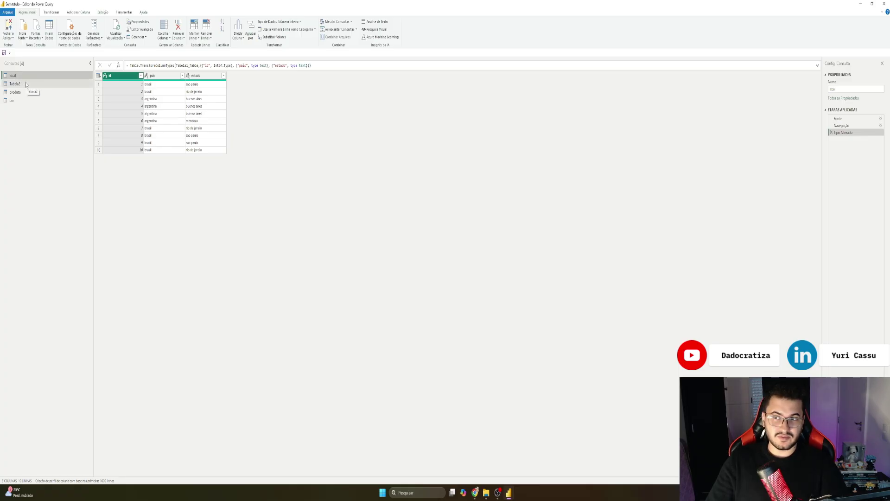
Step: Rename the Tabela2 query to vendas
left_click(25, 84)
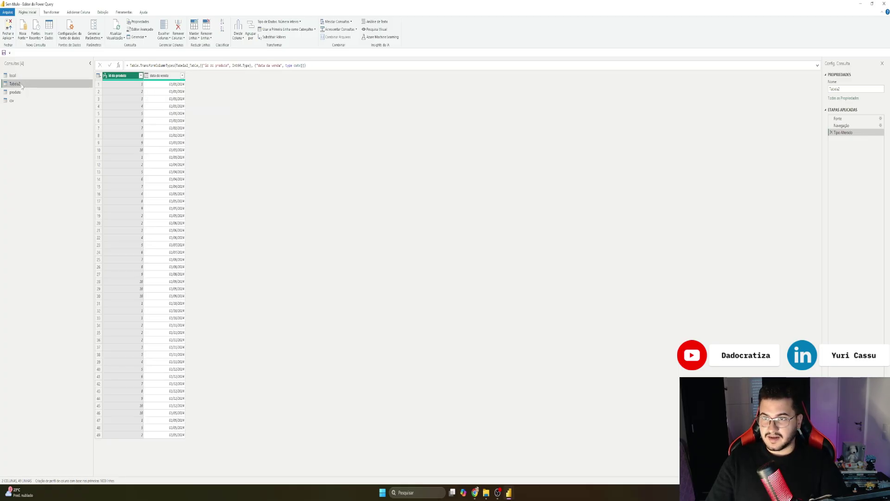
double_click(18, 83)
type("vendas")
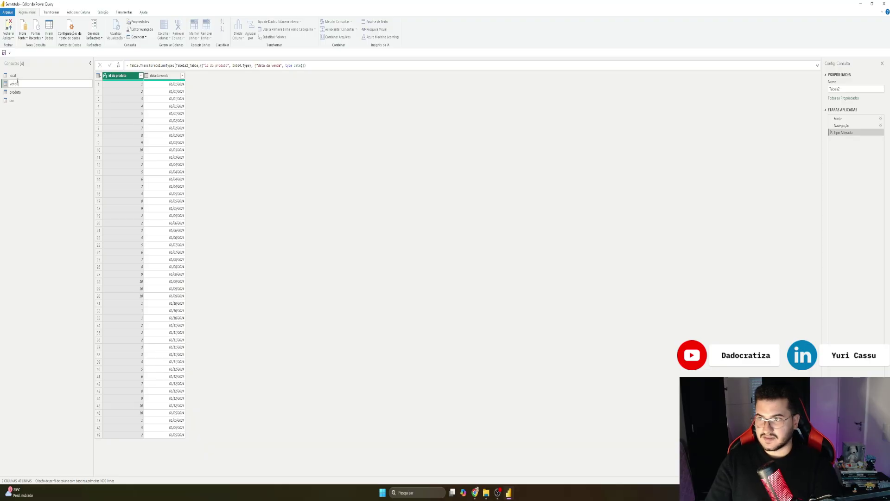
key("Return")
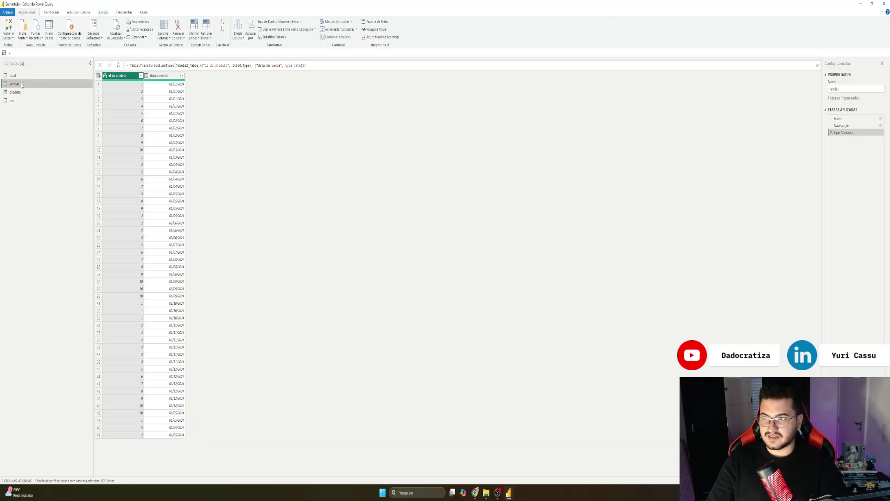
Step: Rename the csv query to valor
double_click(22, 83)
key("Return")
left_click(19, 93)
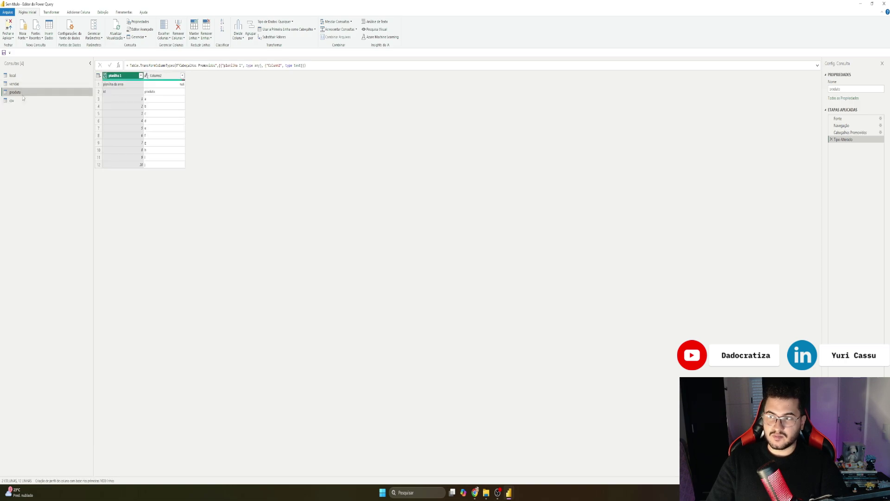
left_click(20, 102)
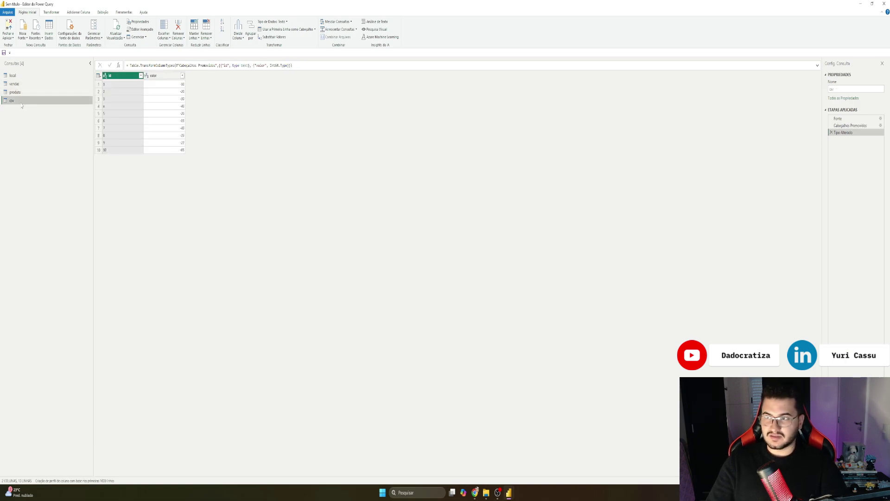
double_click(19, 102)
type("valor")
key("Return")
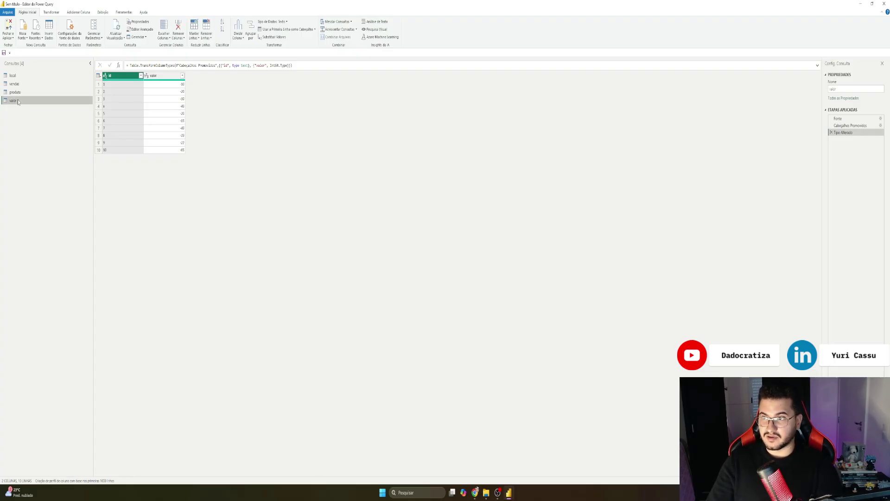
Step: Compare the data in the local and vendas queries and examine the pais and estado columns of local
left_click(16, 76)
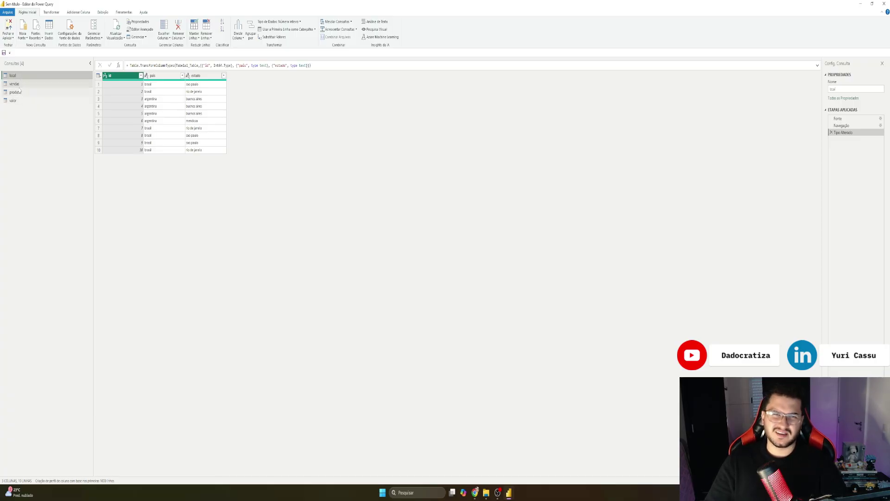
left_click(40, 84)
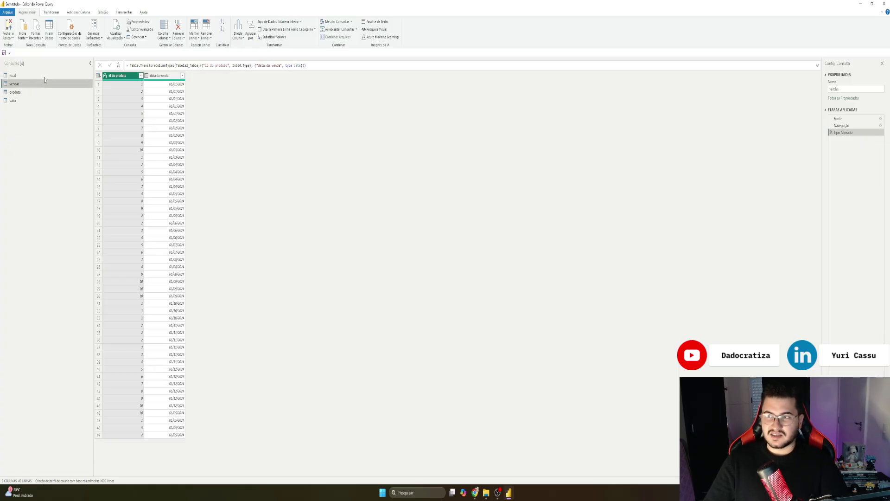
left_click(25, 77)
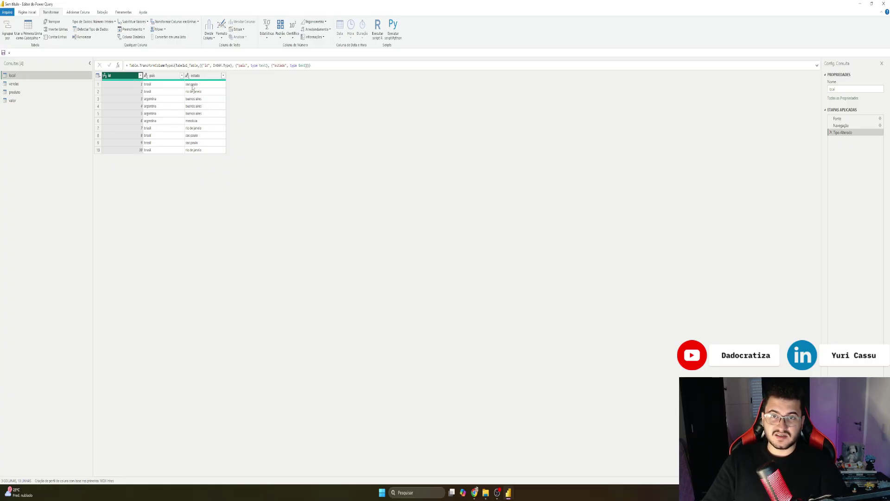
left_click(165, 75)
left_click(195, 75)
left_click(163, 75)
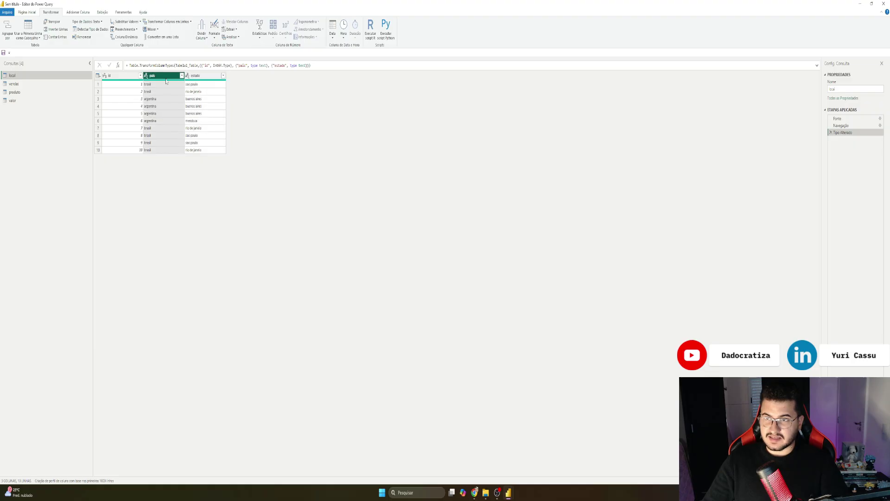
left_click(204, 78)
left_click(167, 77)
left_click(205, 78)
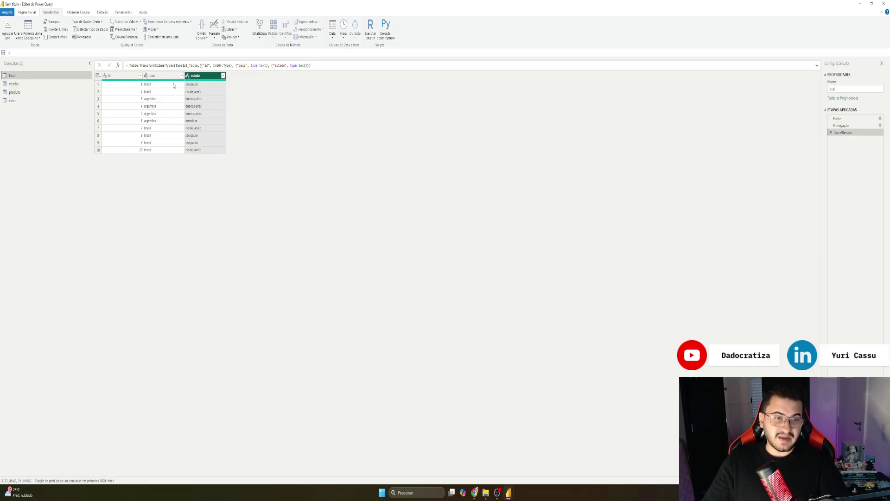
left_click(174, 84, "ctrl")
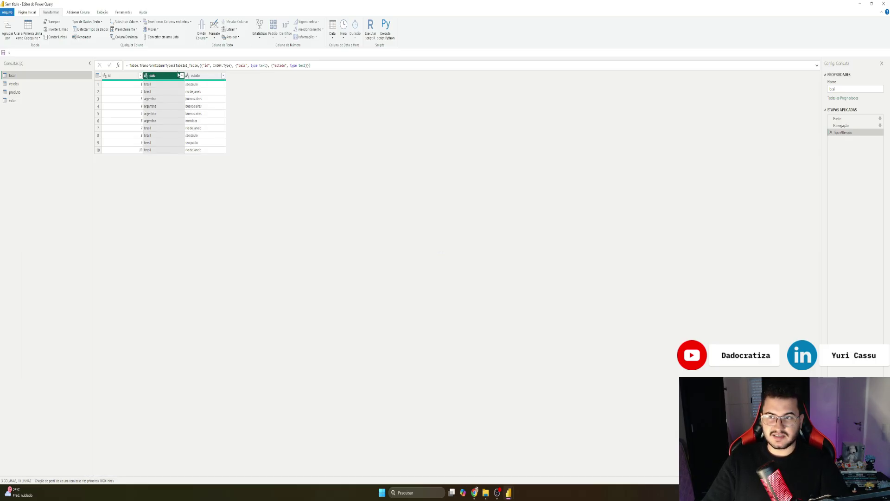
left_click(156, 84, "ctrl")
Step: Merge the pais and estado columns of the local query into one column named local, using Vírgula as the separator
left_click(162, 78)
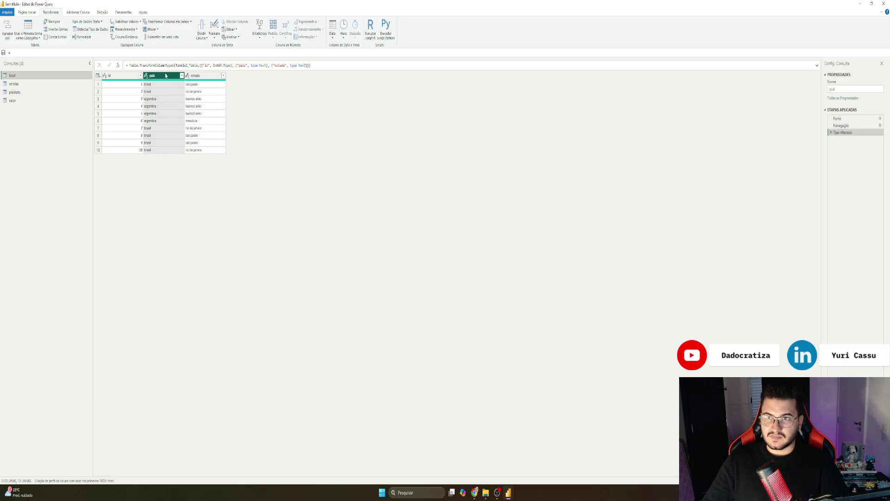
left_click(29, 13)
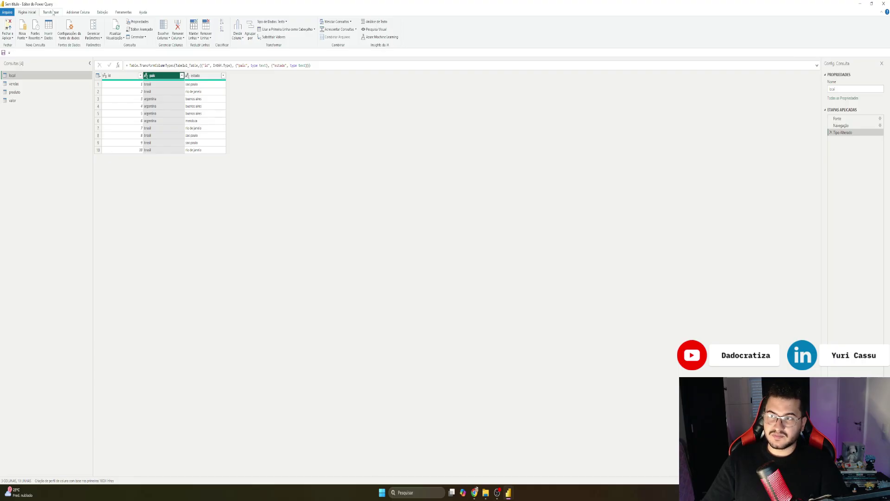
left_click(51, 13)
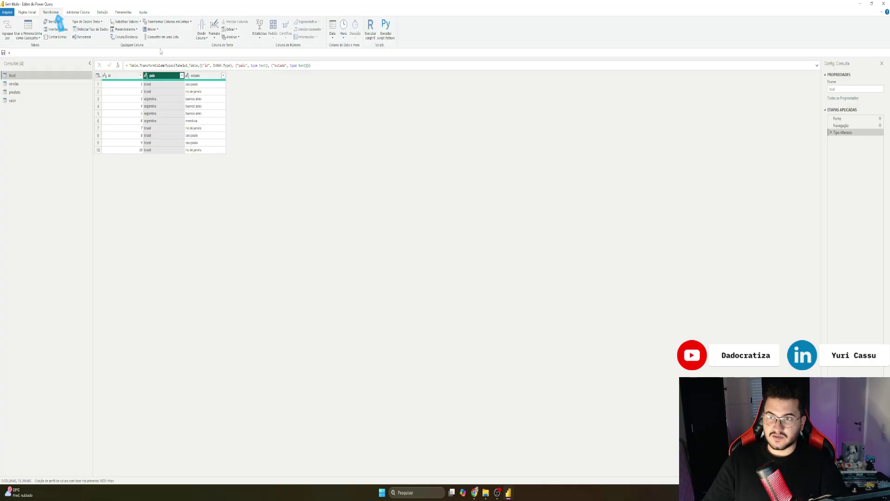
left_click(202, 77, "ctrl")
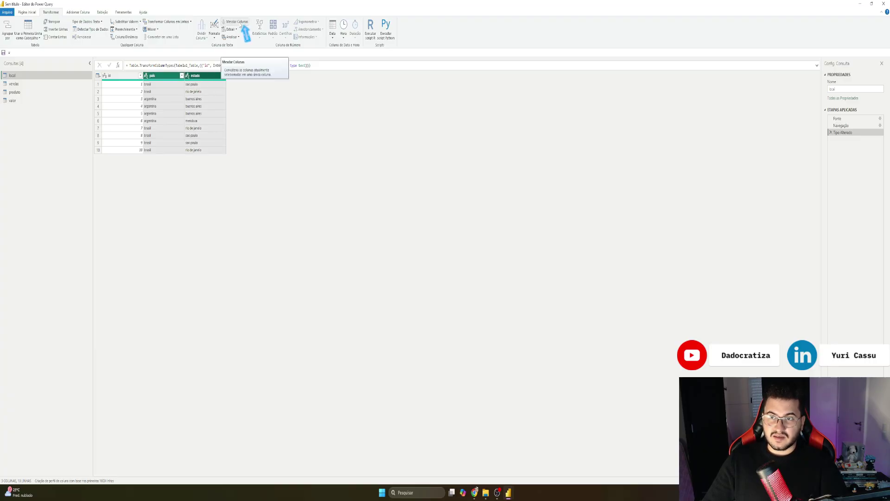
left_click(239, 22)
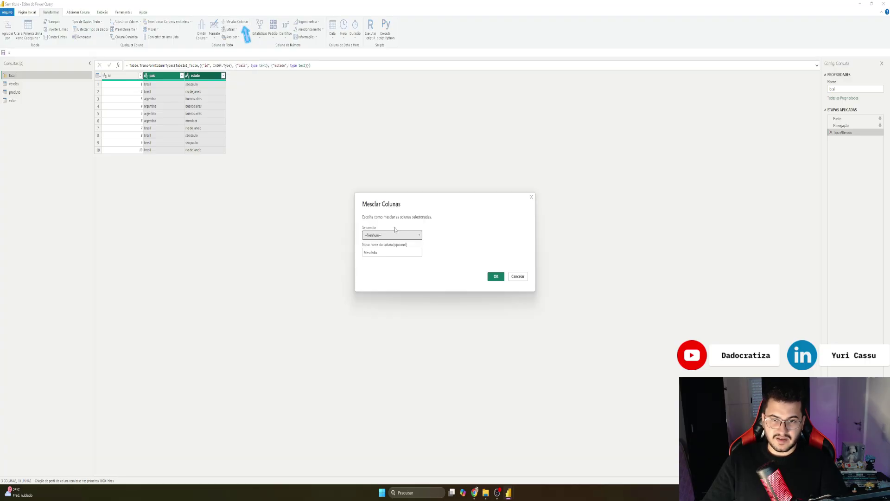
left_click(374, 237)
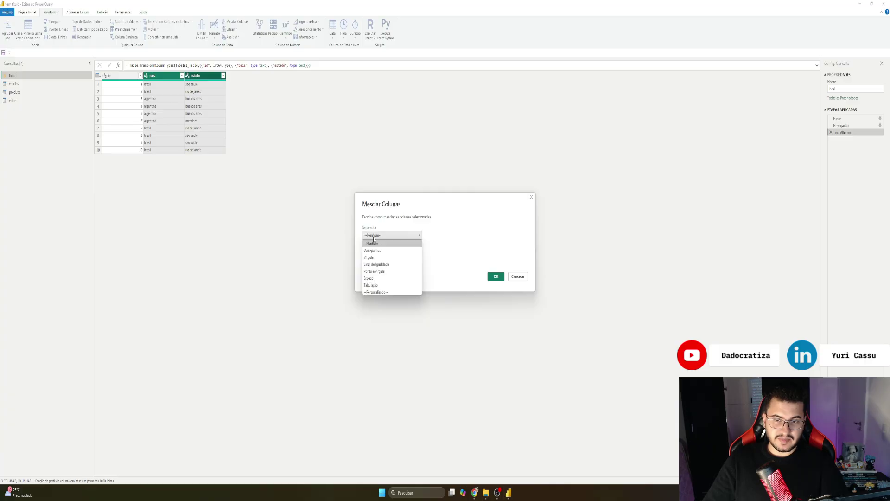
left_click(374, 257)
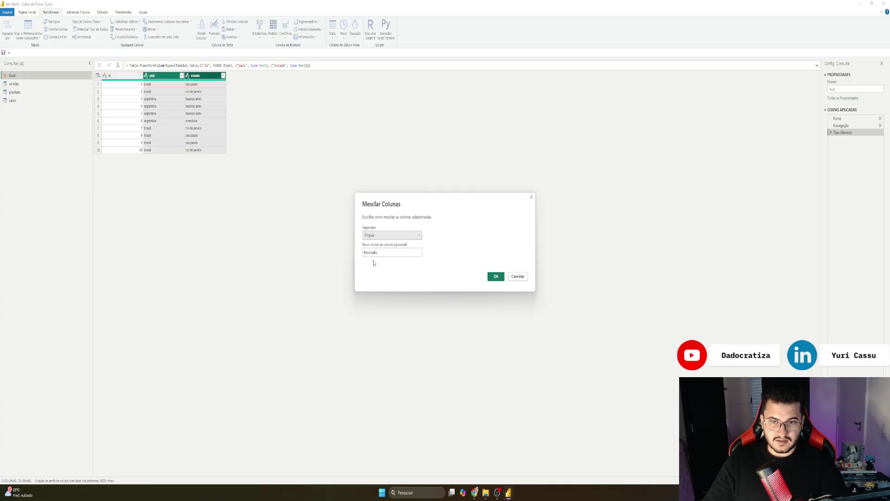
key("Tab")
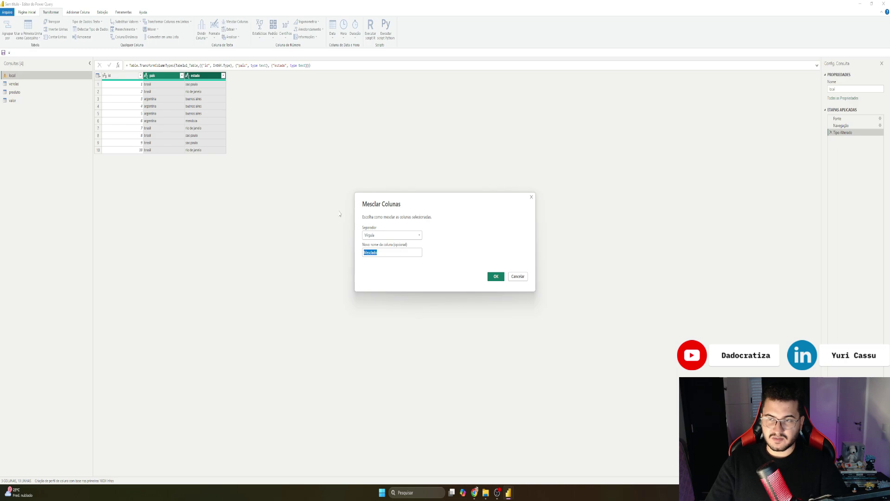
key("BackSpace")
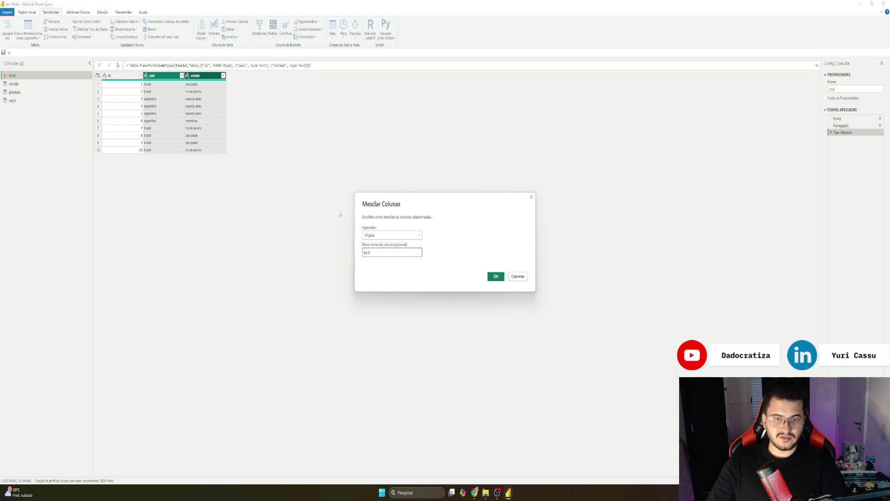
left_click(373, 234)
left_click(373, 258)
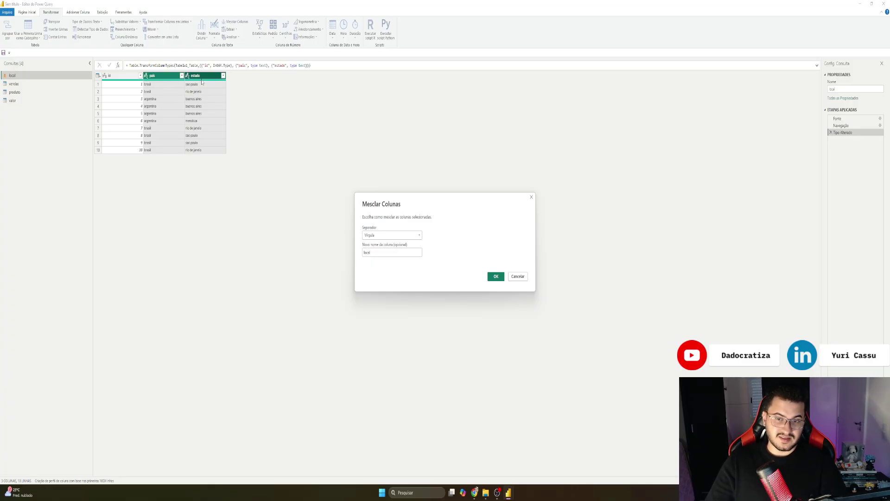
left_click(496, 277)
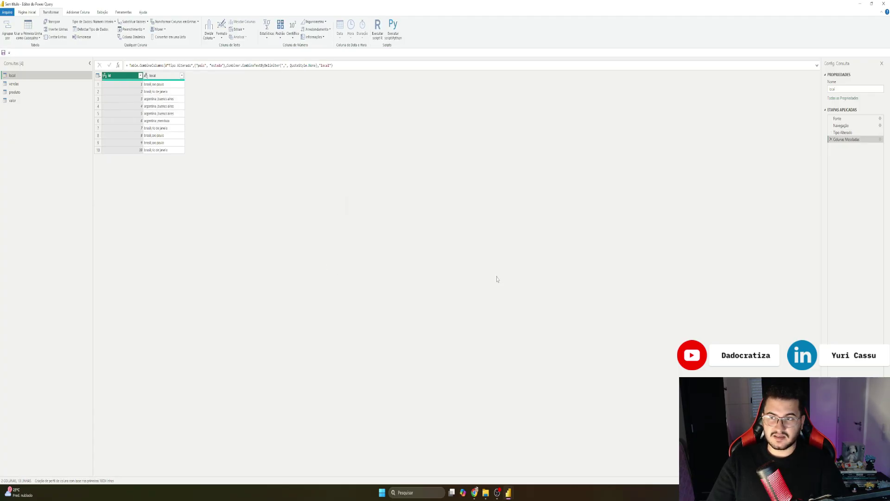
Step: Change the merge delimiter in the Colunas Mescladas formula to a space followed by a comma
left_click(155, 76)
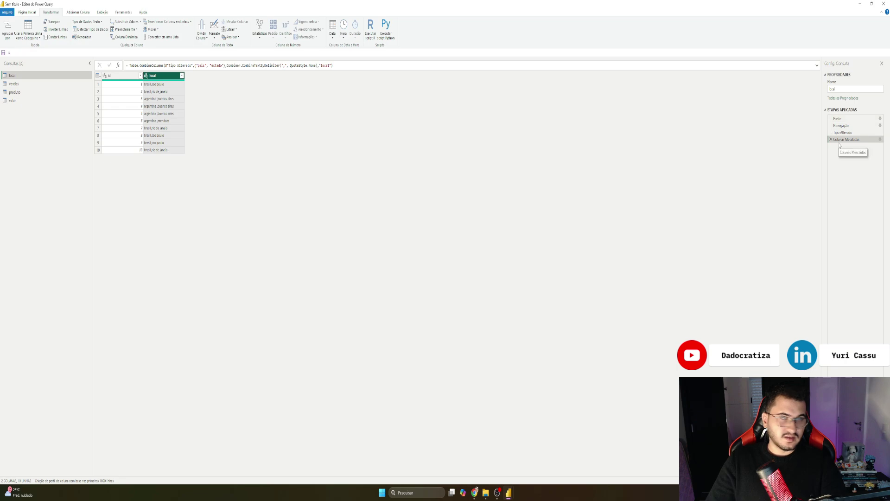
left_click(281, 65)
key("Return")
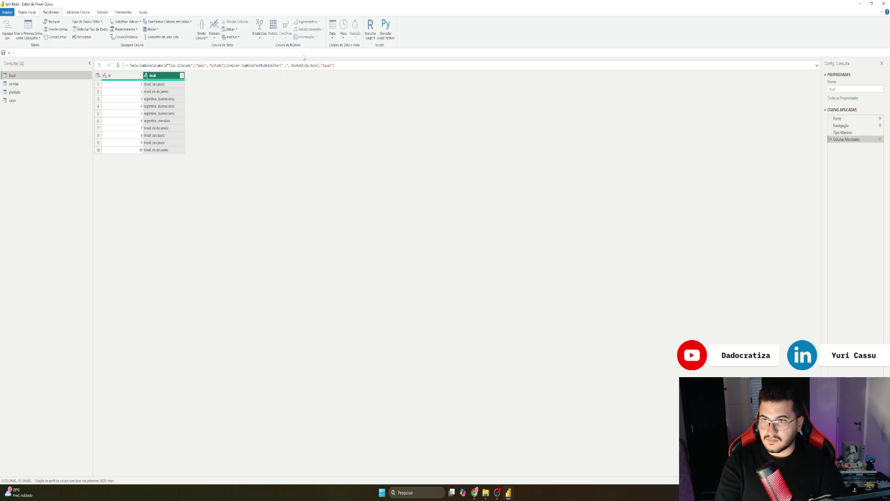
Step: Expand the formula bar and review the full formula of the merged columns step
left_click(816, 67)
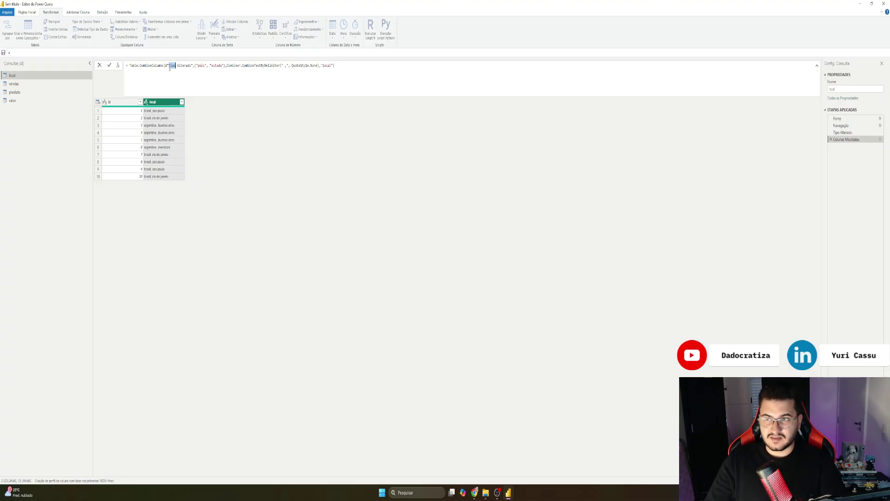
key("ctrl+a")
left_click(338, 131)
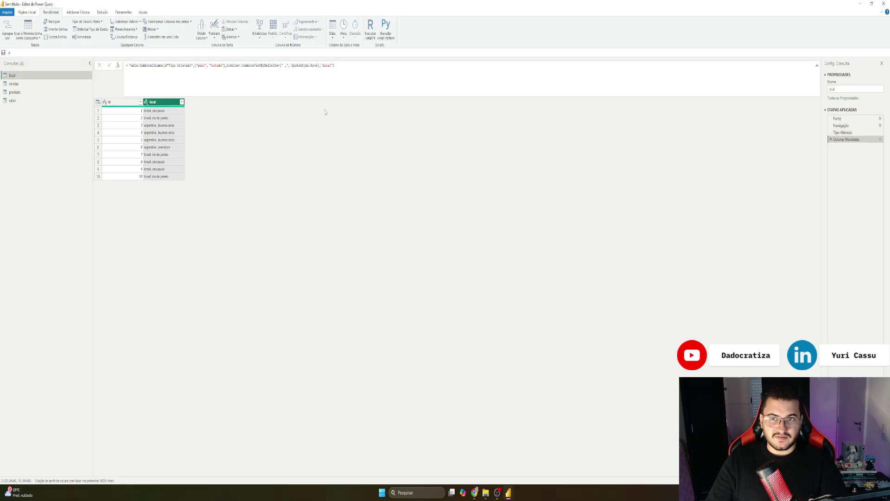
Step: Remove the space before the comma in the merge formula and apply a plain comma as the delimiter
left_click(285, 68)
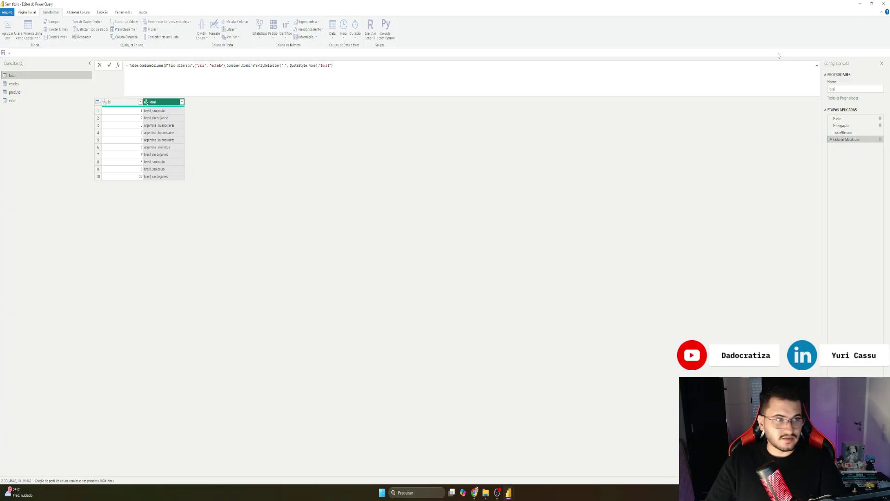
left_click_drag(131, 66, 333, 66)
left_click(293, 65)
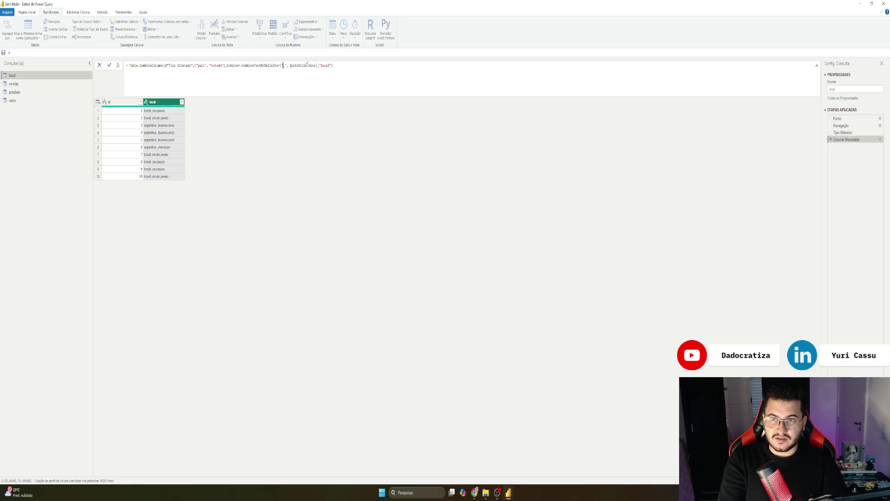
left_click(282, 65)
key("BackSpace")
type("-")
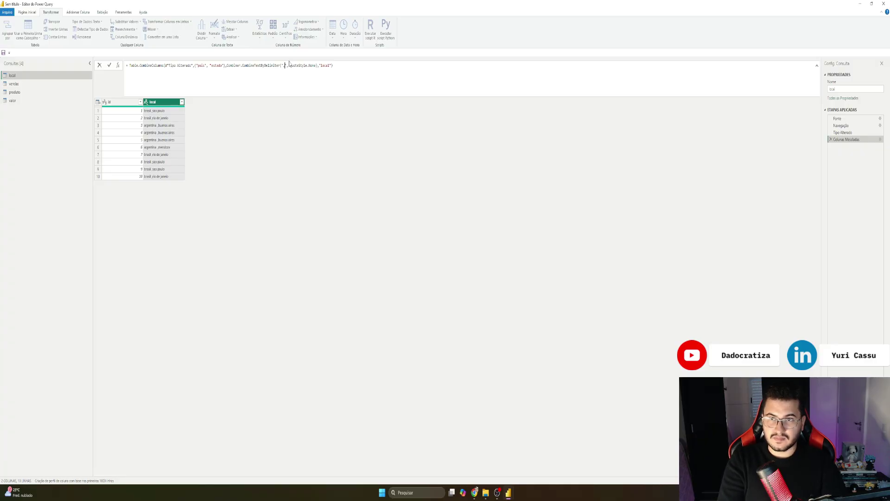
key("BackSpace")
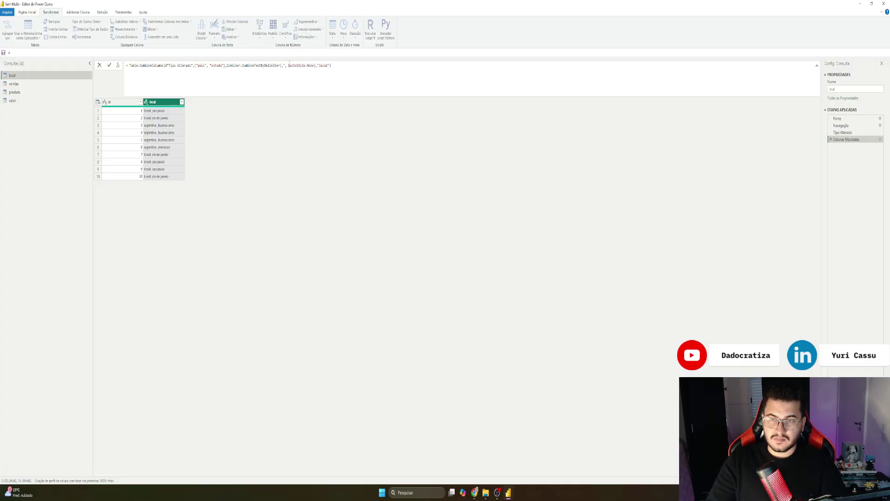
type(",")
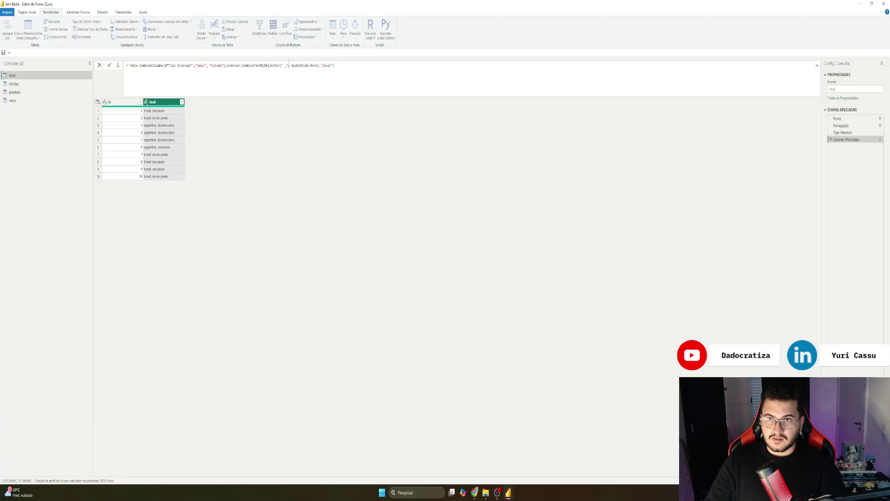
key("BackSpace")
key("Return")
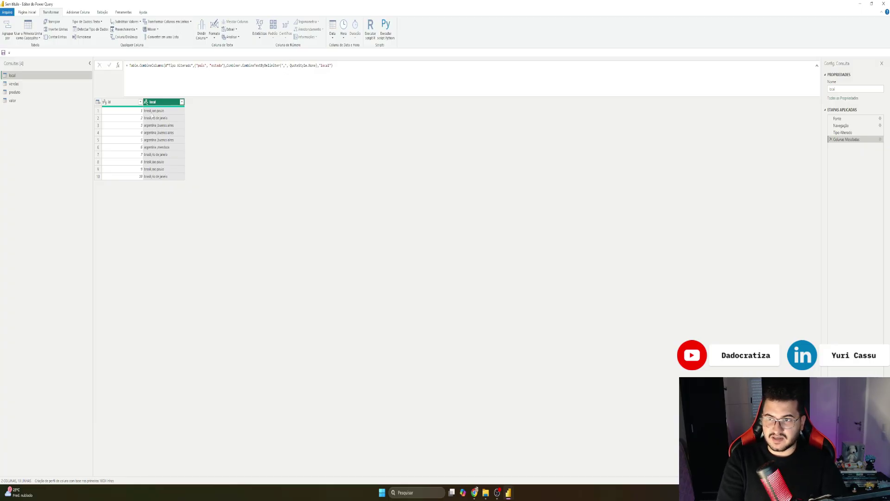
Step: Set the merge formula's delimiter to a comma followed by a space and apply it
left_click(284, 65)
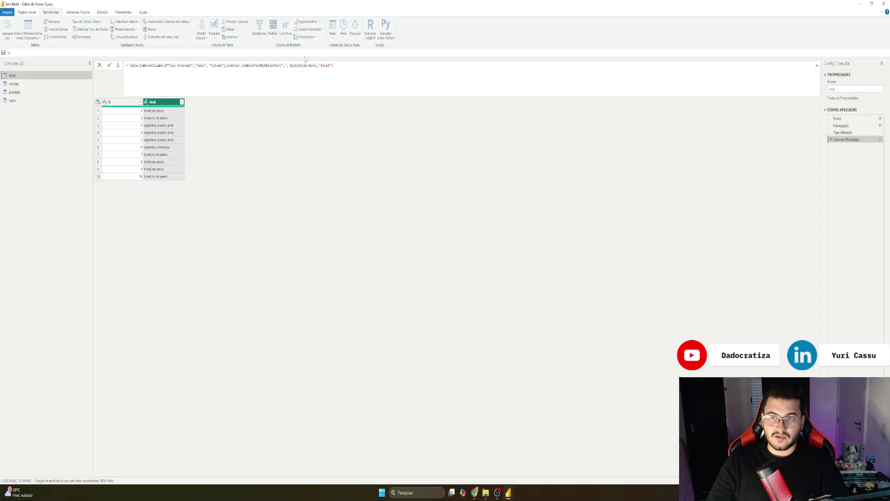
key("Return")
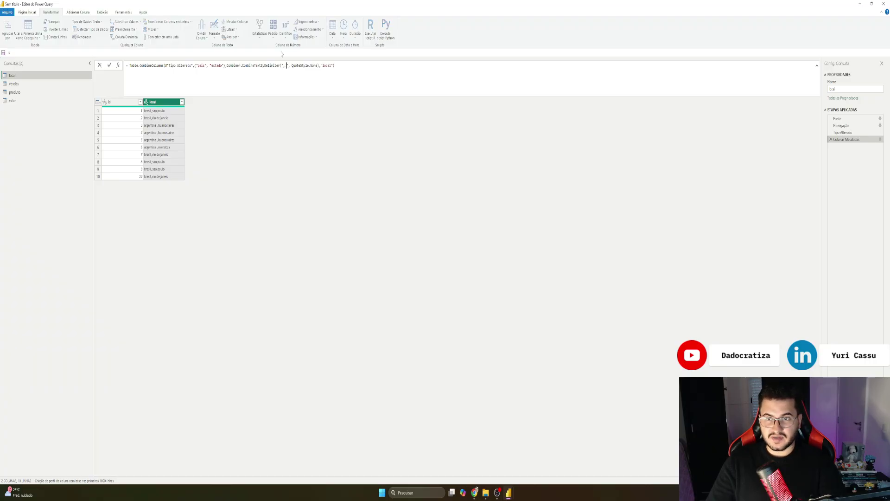
key("BackSpace")
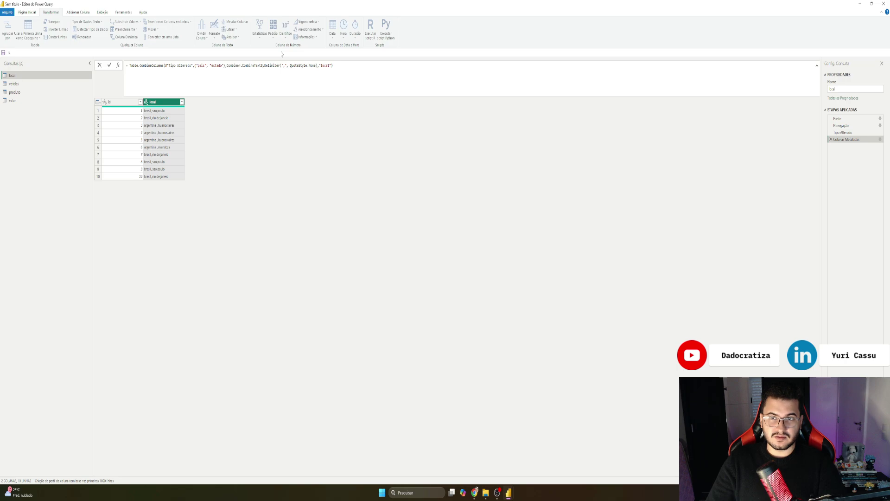
key("Return")
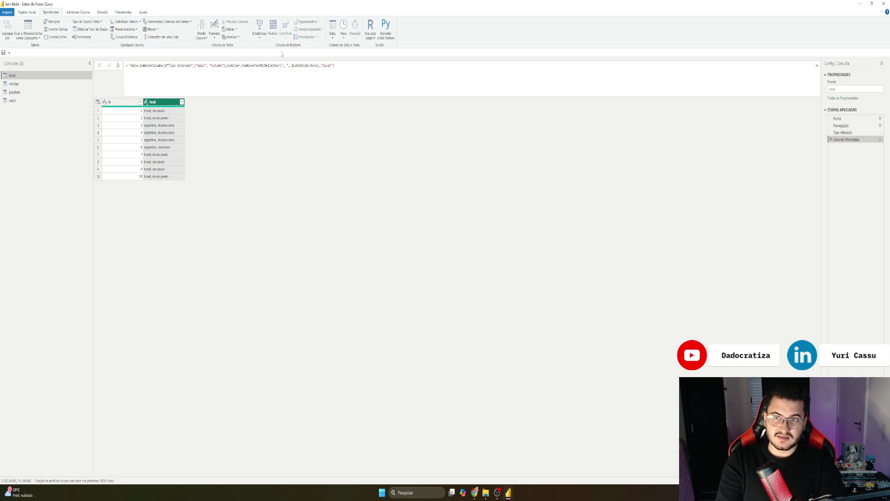
Step: Remove the space after the comma in the local query's merge formula and apply a plain comma as the delimiter
left_click(286, 66)
key("shift+Return")
key("BackSpace")
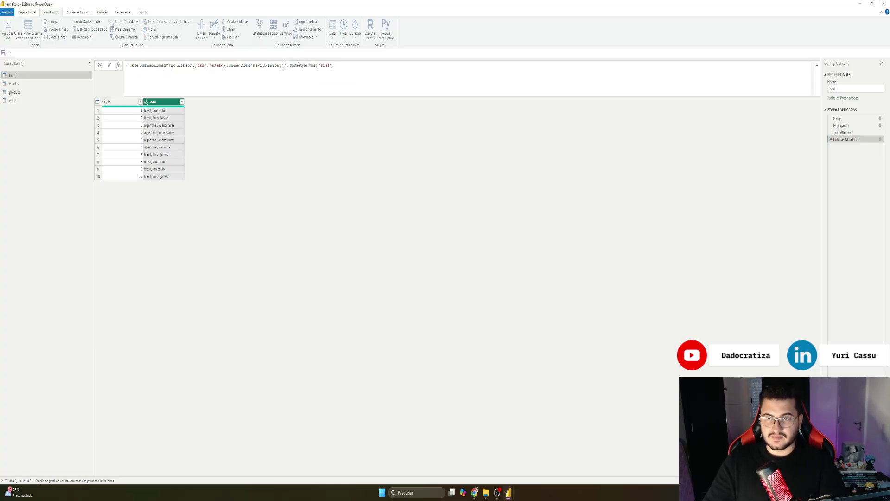
key("Return")
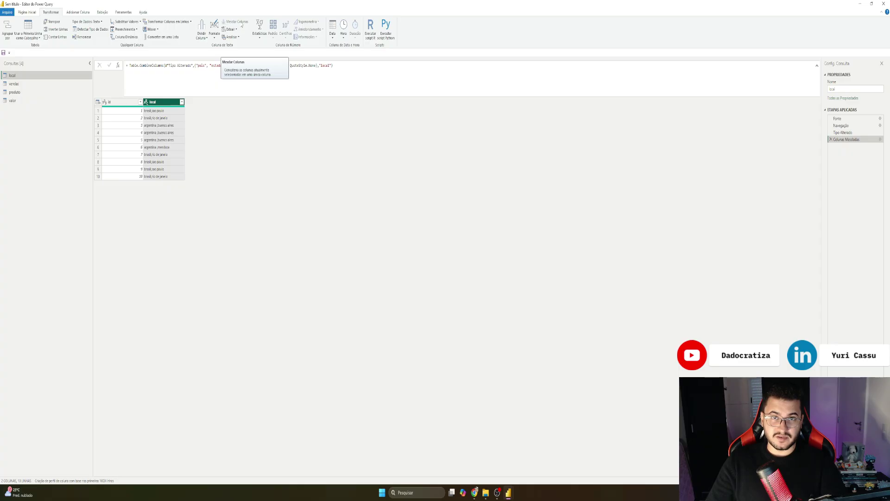
key("Left")
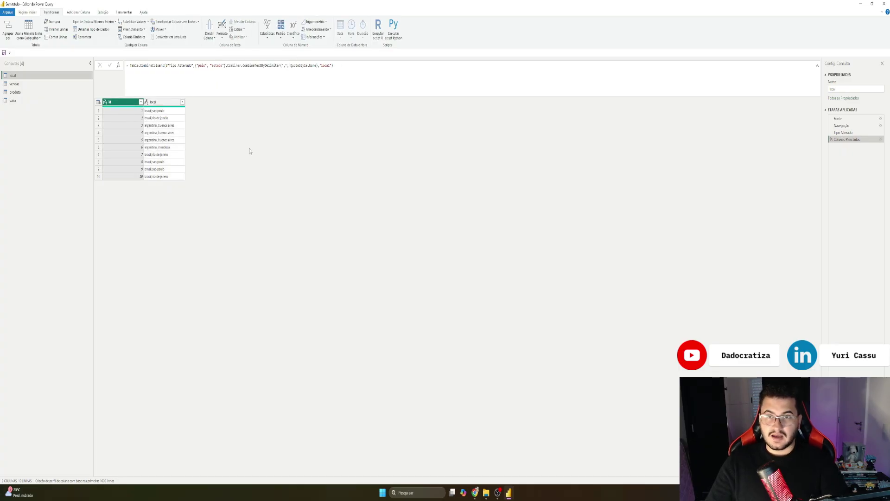
Step: Open the produto query and collapse the expanded formula bar to a single line
left_click(28, 94)
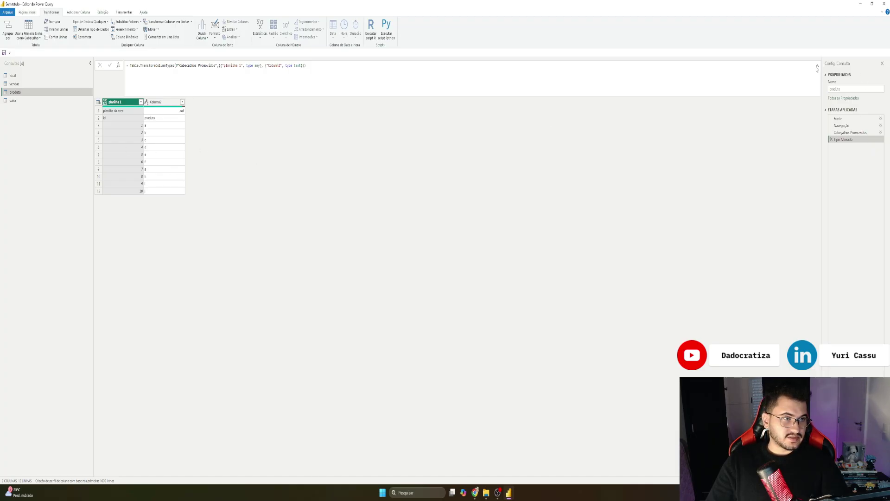
left_click(817, 66)
left_click(332, 116)
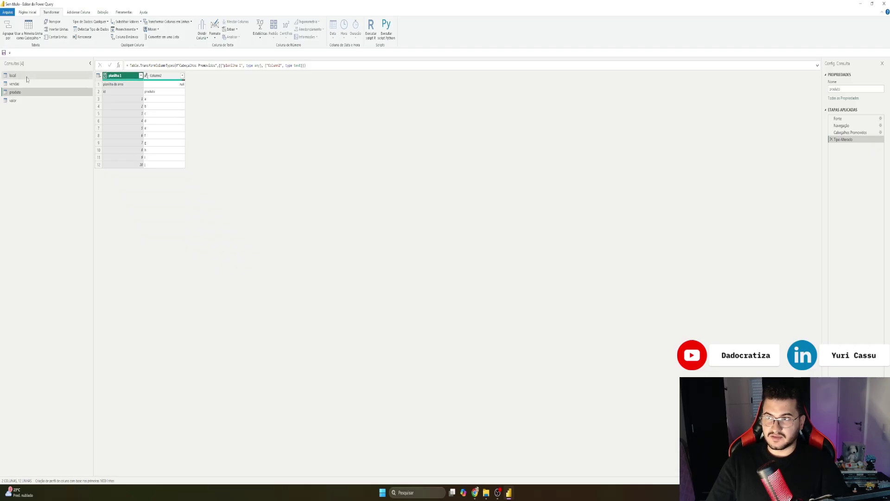
Step: Return to the local query and view the data type options for the merged local column
left_click(13, 75)
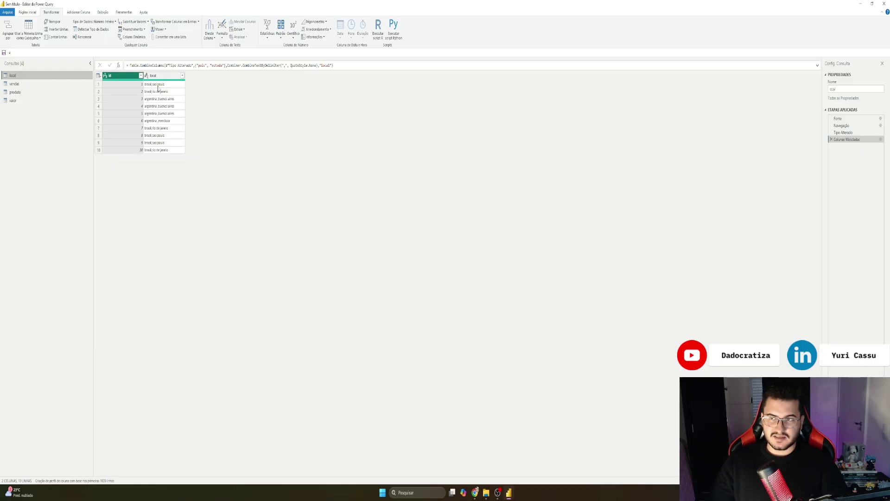
left_click(147, 76)
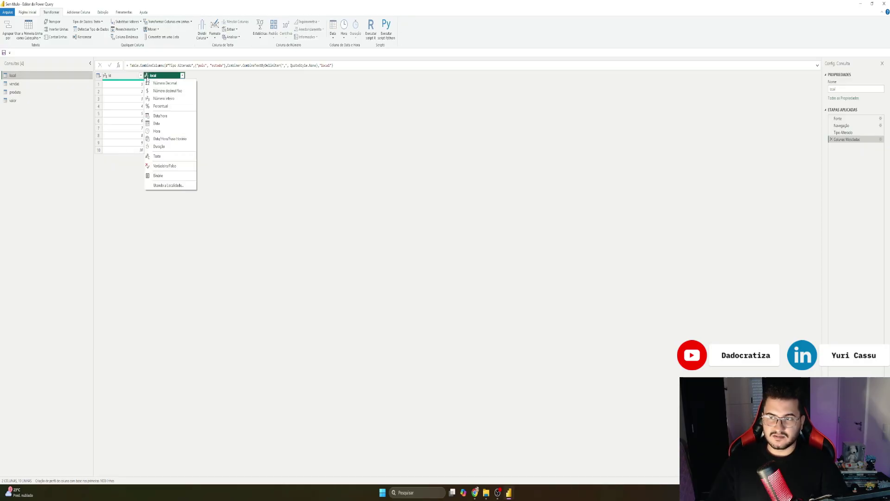
left_click(268, 127)
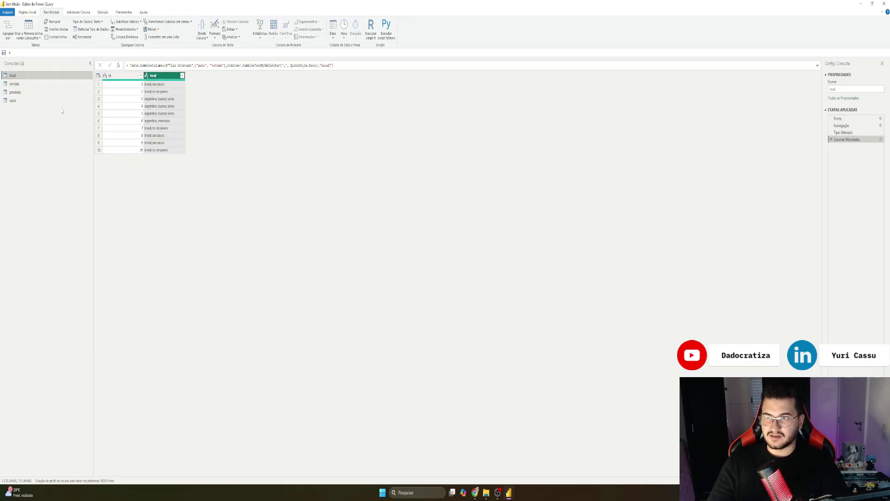
Step: Open the produto query and examine how the id values correspond to the product values and where the real headers sit
left_click(31, 93)
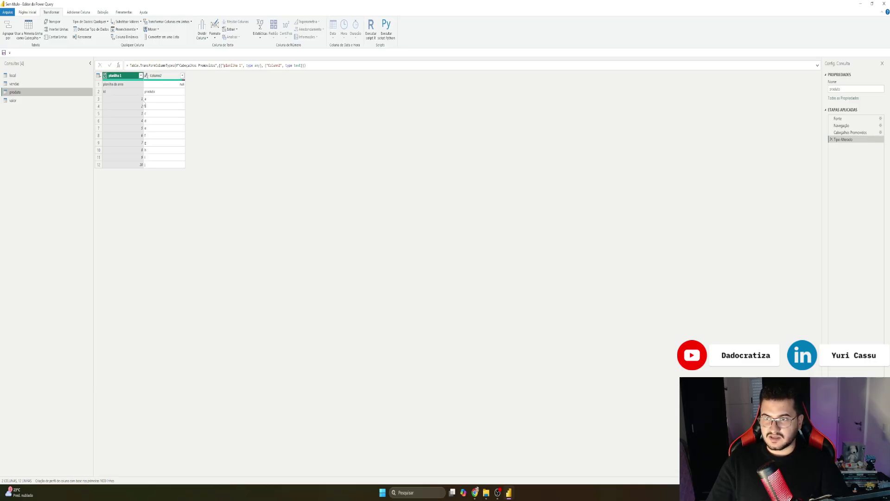
left_click(140, 98)
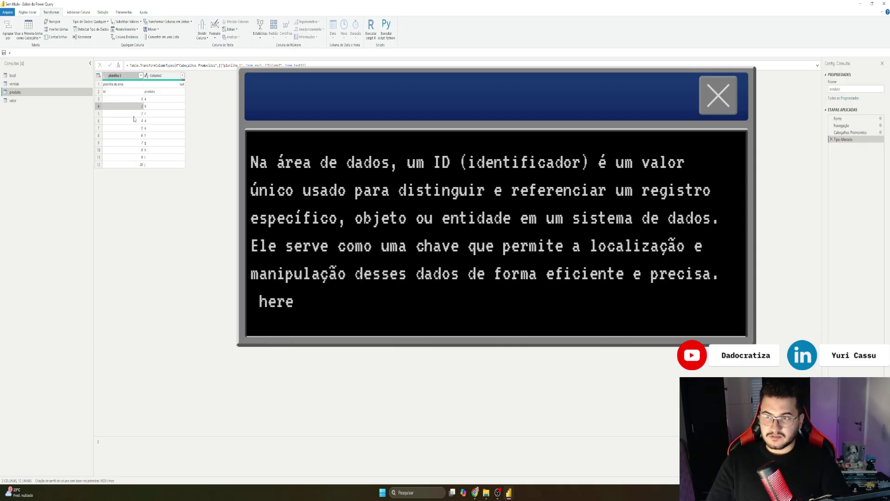
left_click(161, 102)
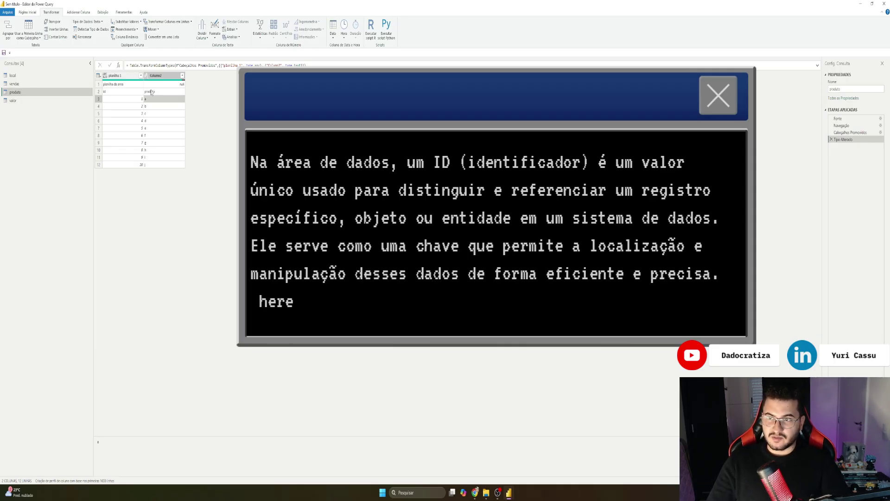
left_click(151, 92)
left_click(140, 93)
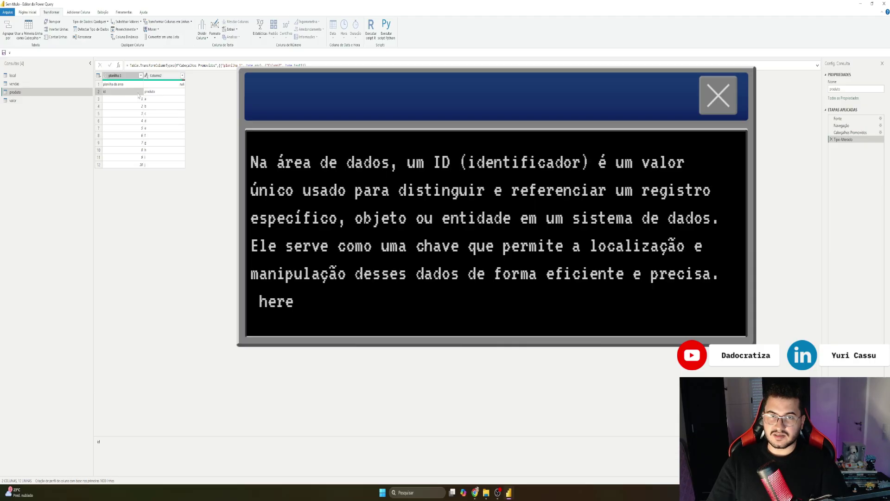
left_click(155, 90)
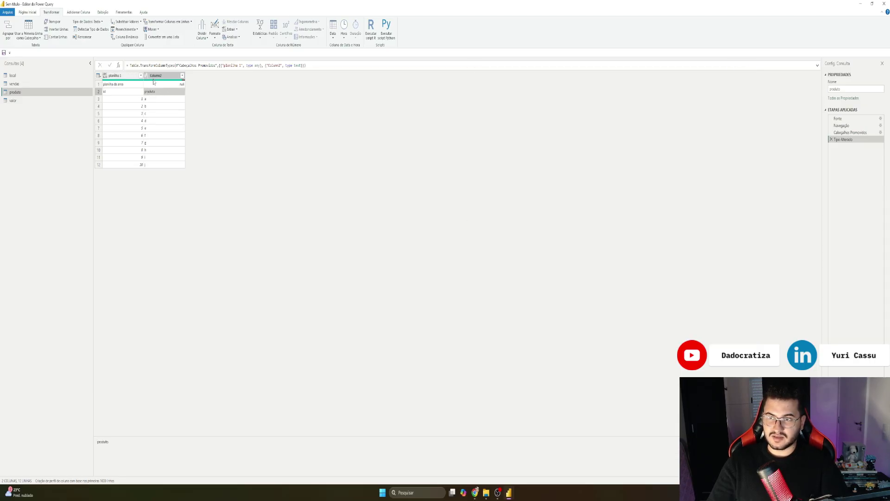
left_click(155, 76)
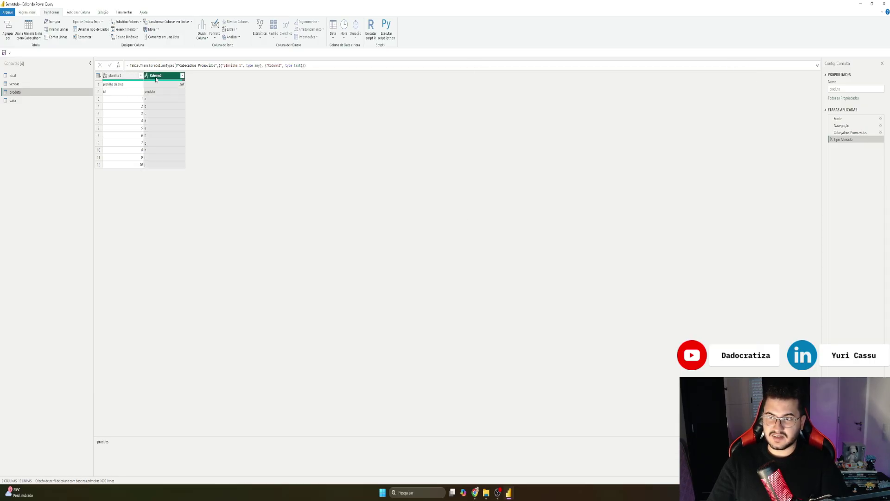
left_click(135, 102)
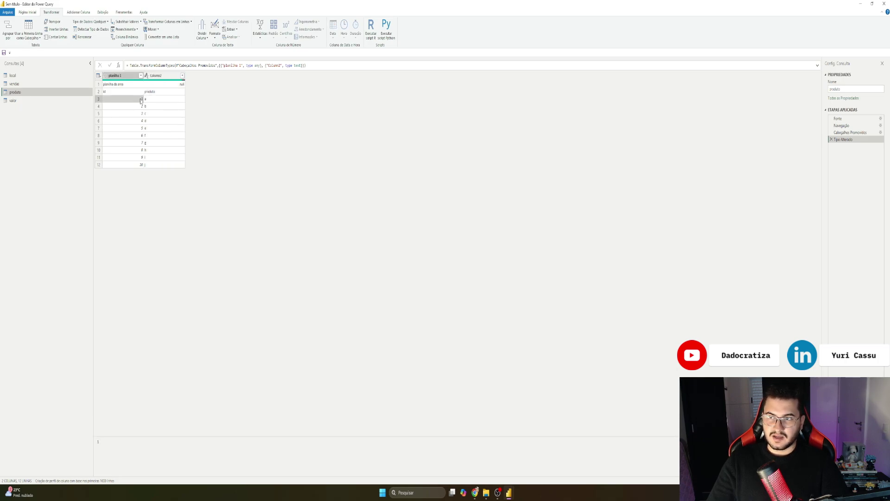
left_click(155, 100)
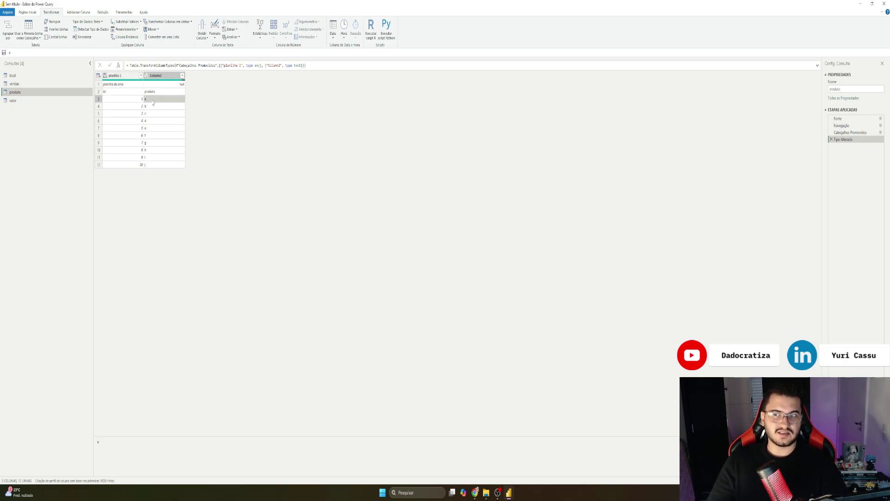
left_click(135, 99)
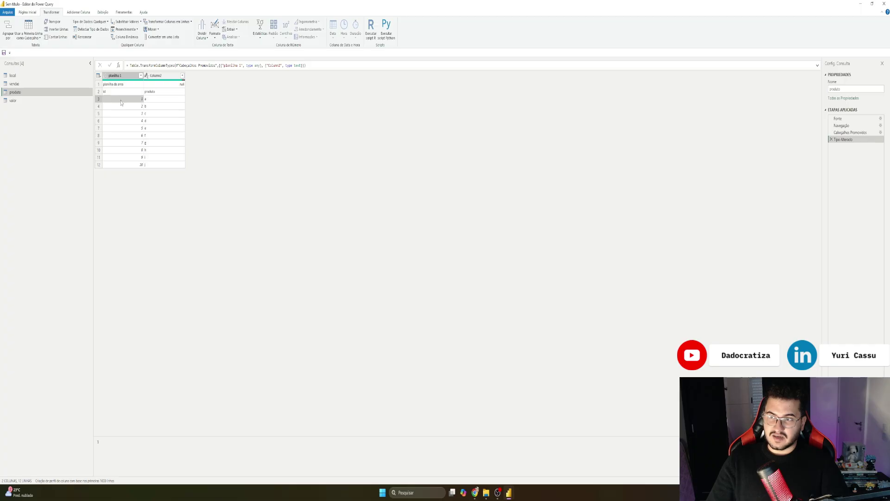
left_click(151, 102)
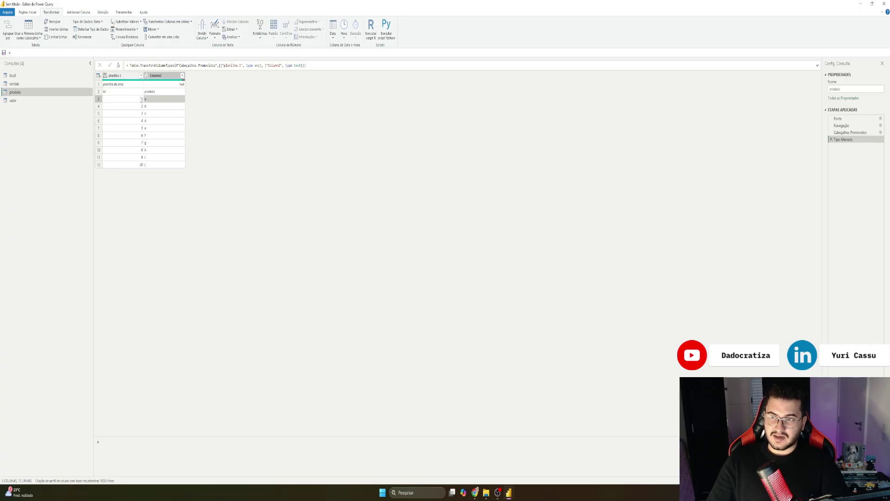
left_click(141, 99)
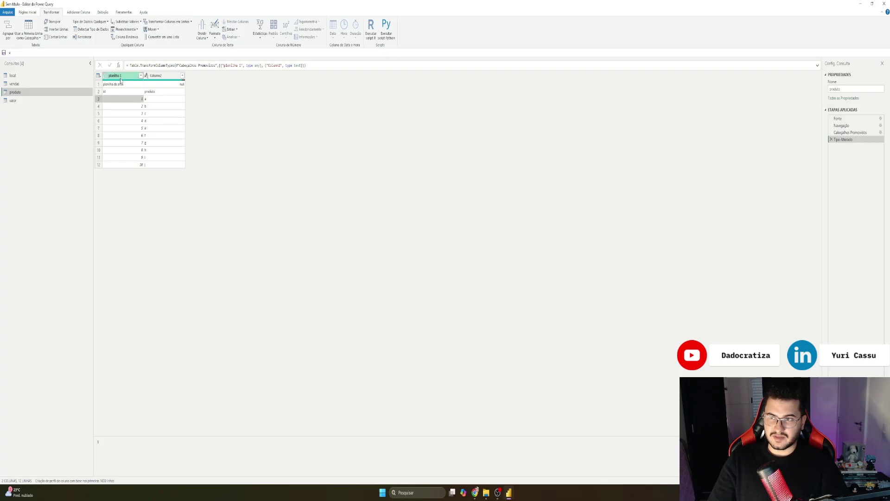
left_click(146, 101)
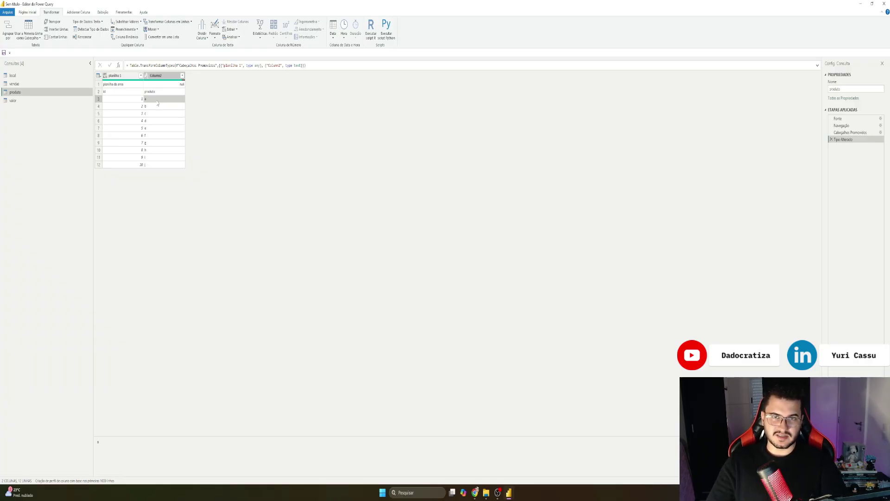
left_click(133, 100)
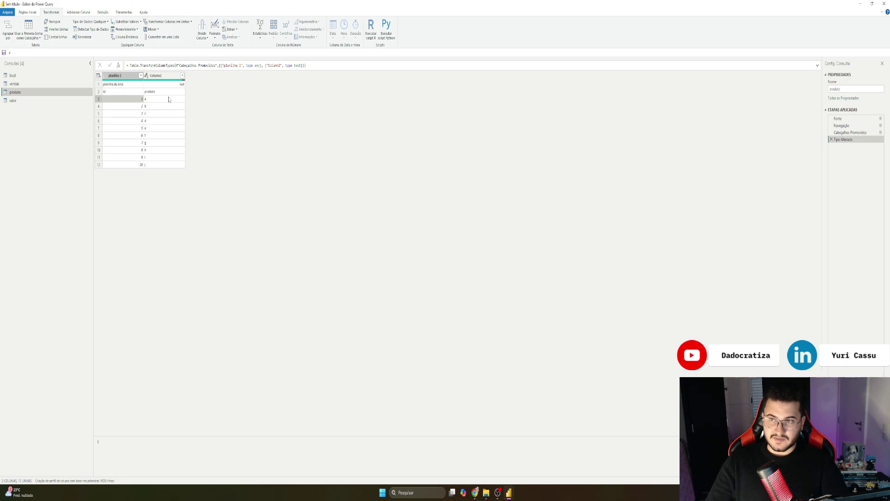
left_click(167, 100)
left_click(126, 101)
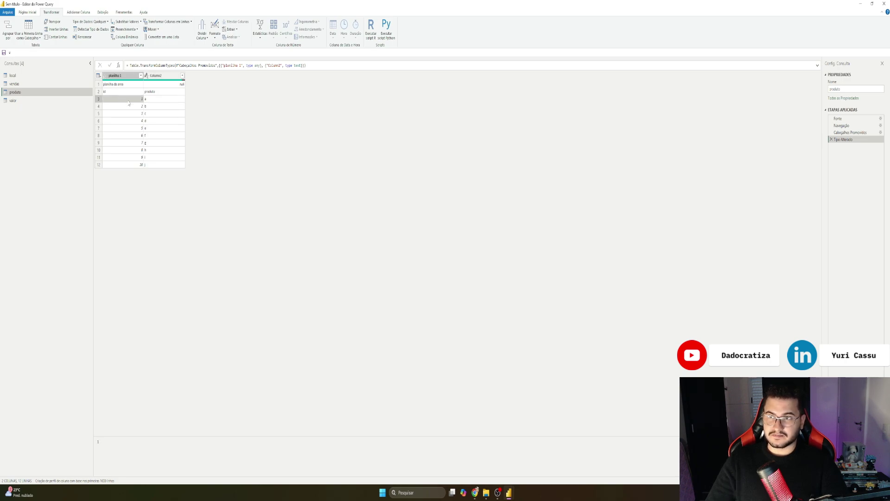
Step: Remove the top 1 row, containing the stray sheet title, from the produto query
left_click(34, 13)
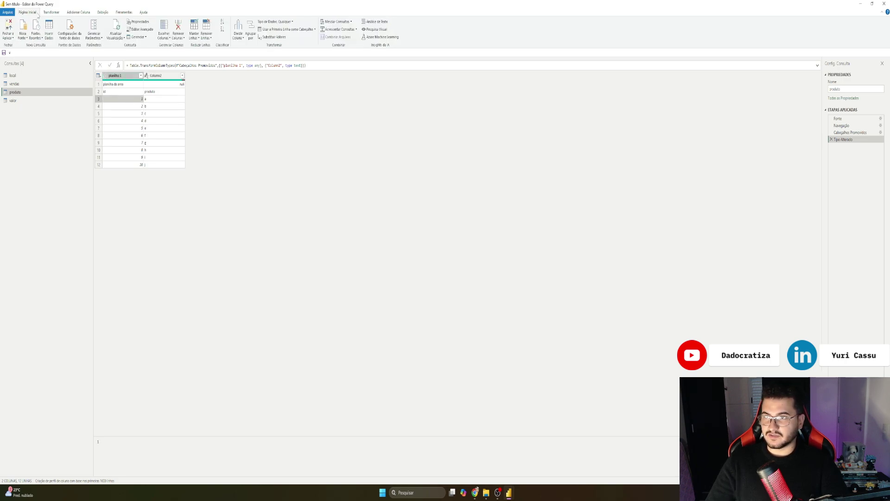
left_click(128, 76)
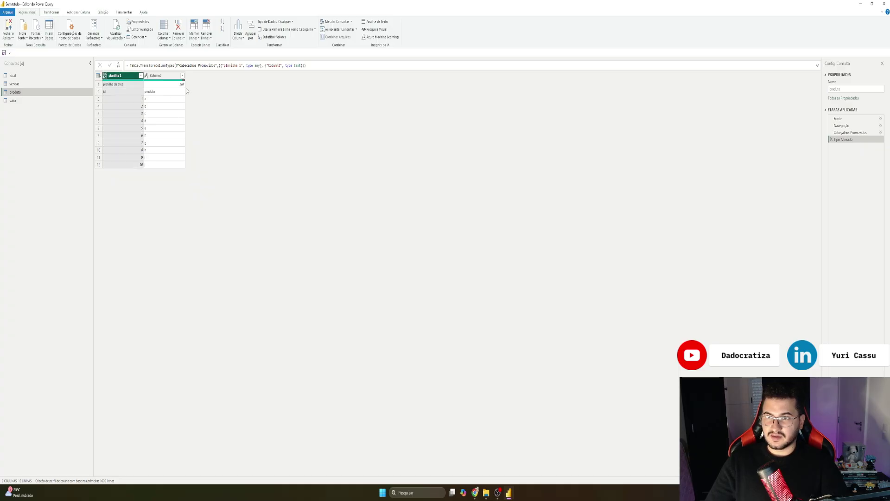
left_click(160, 75, "shift")
left_click(132, 84)
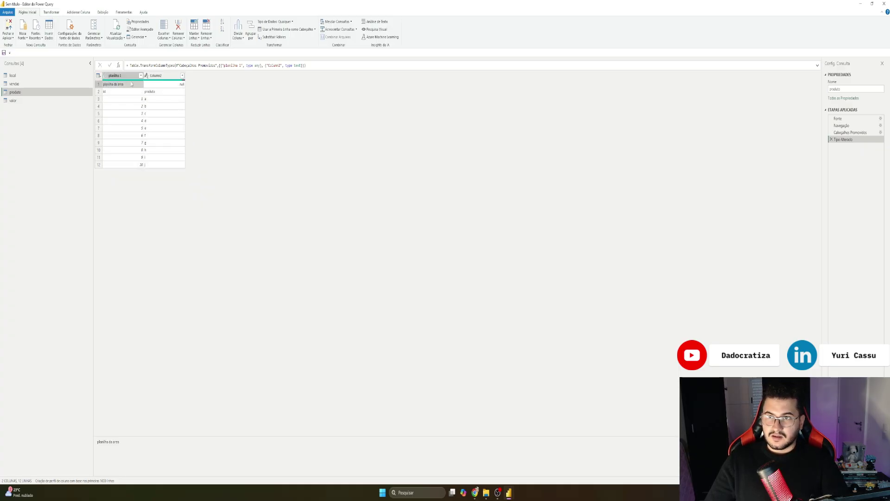
left_click(209, 35)
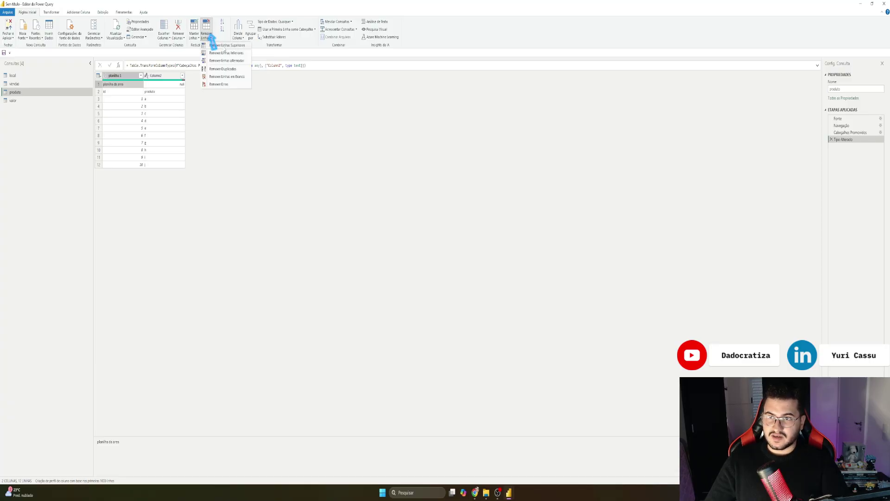
left_click(224, 46)
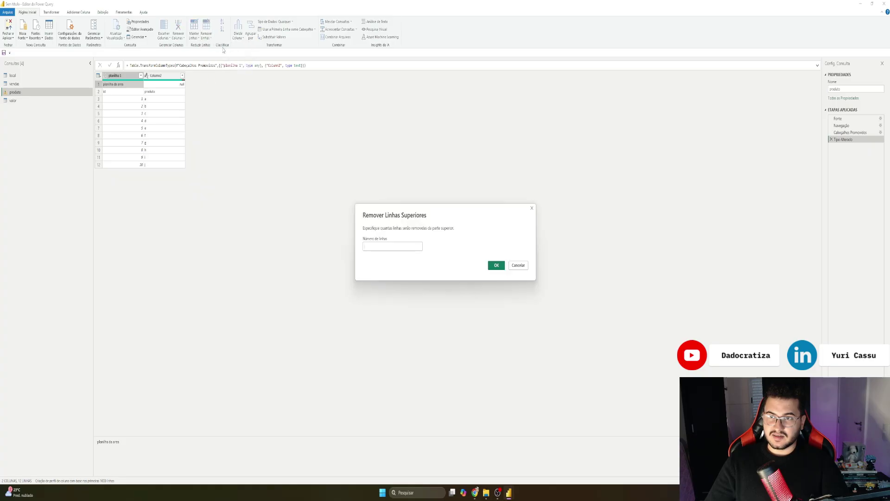
type("1")
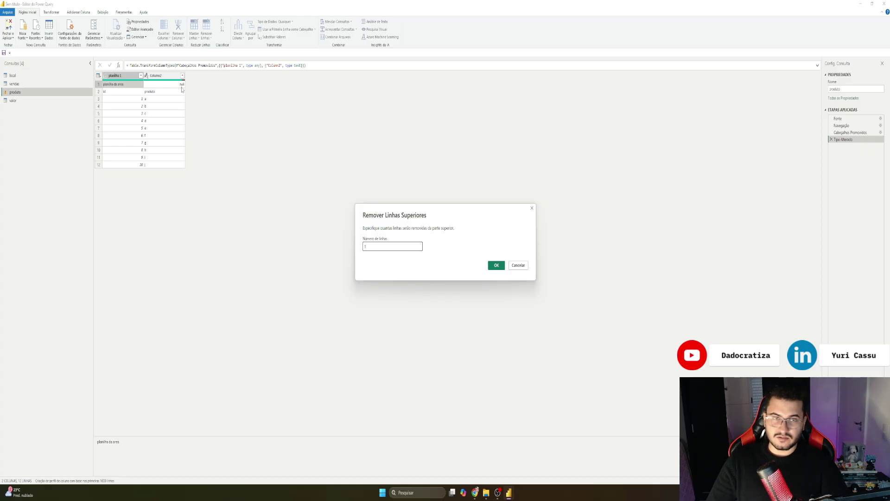
left_click(497, 265)
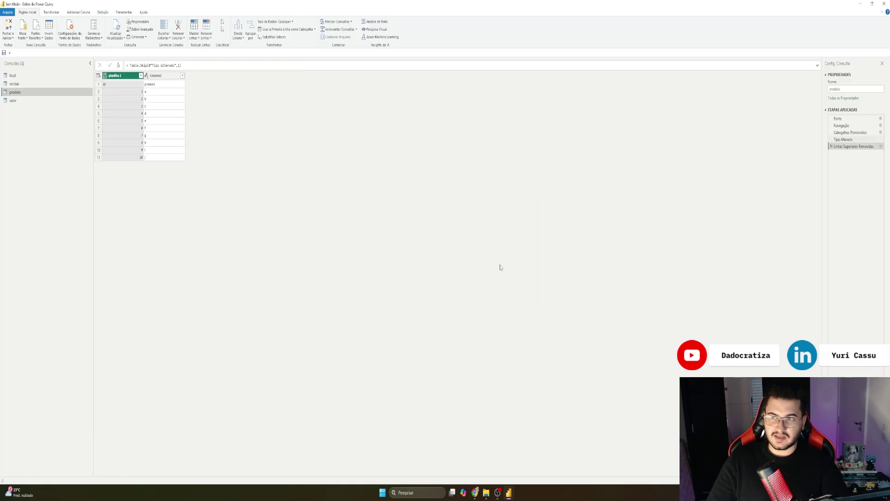
Step: Promote the first row of the produto query, holding id and produto, to column headers
left_click(125, 85)
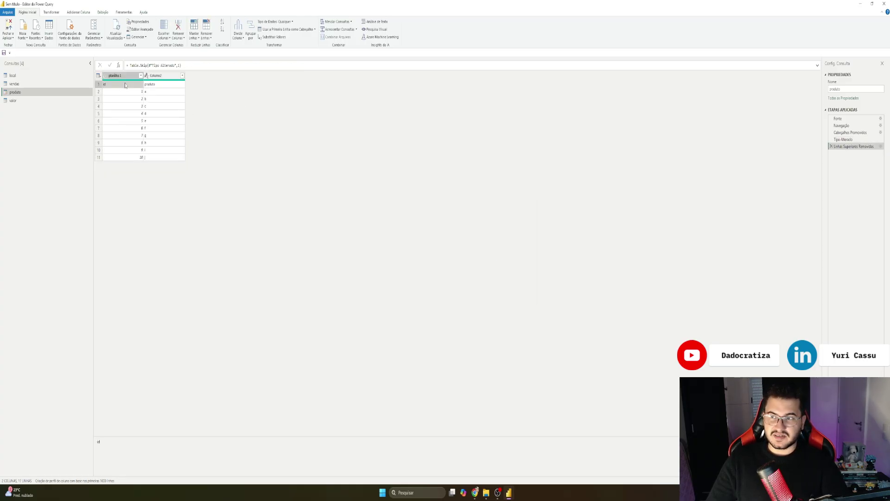
left_click(154, 76)
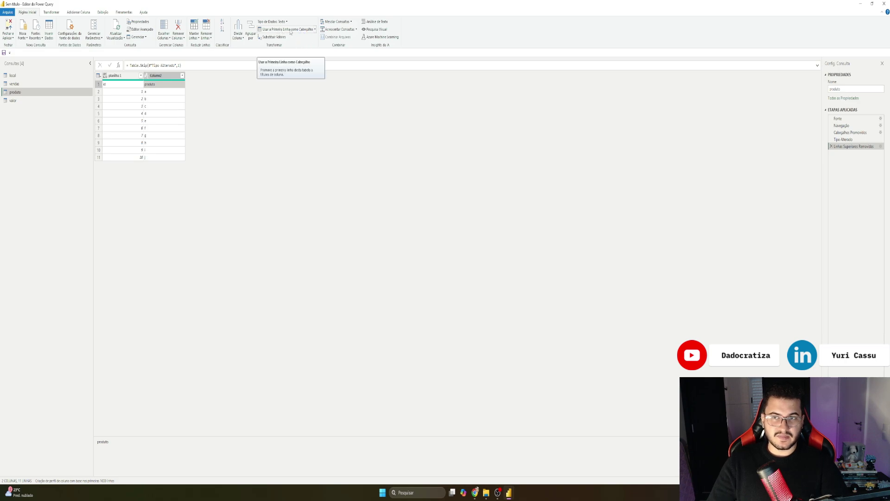
left_click(281, 30)
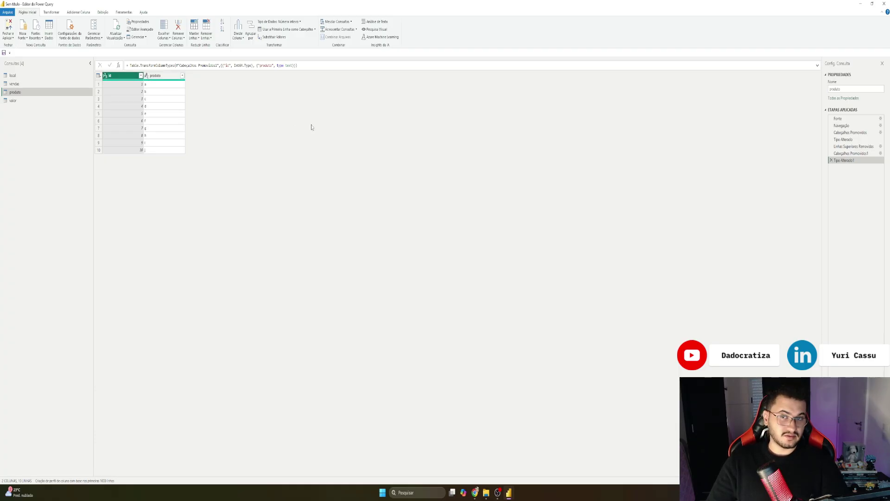
Step: Open the valor query and examine the entries of its id column row by row for invalid values
left_click(13, 101)
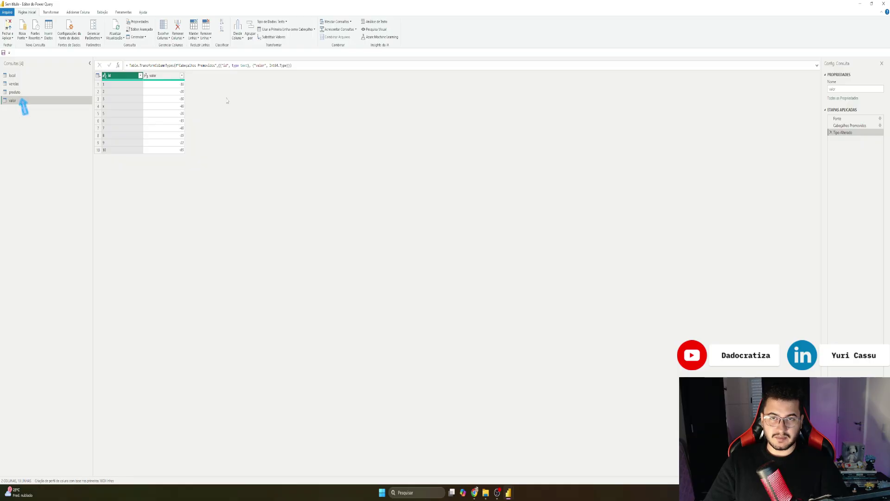
left_click(104, 84)
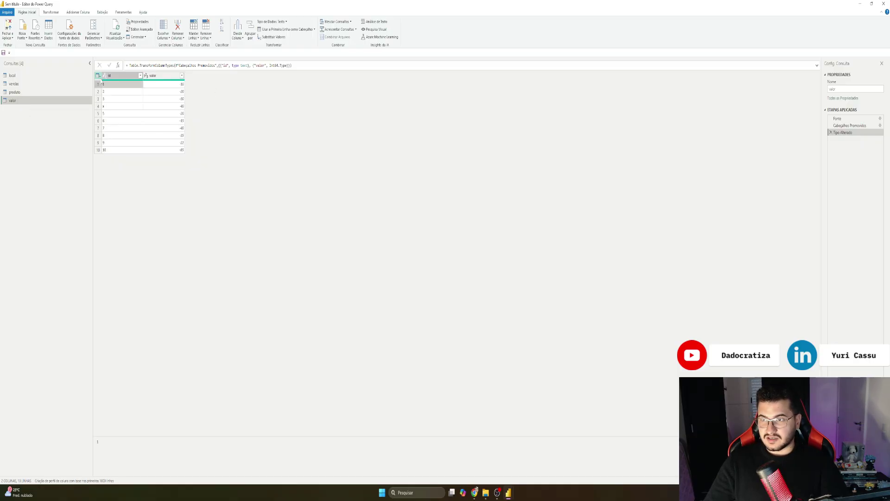
key("Down")
key("Down")
key("Down")
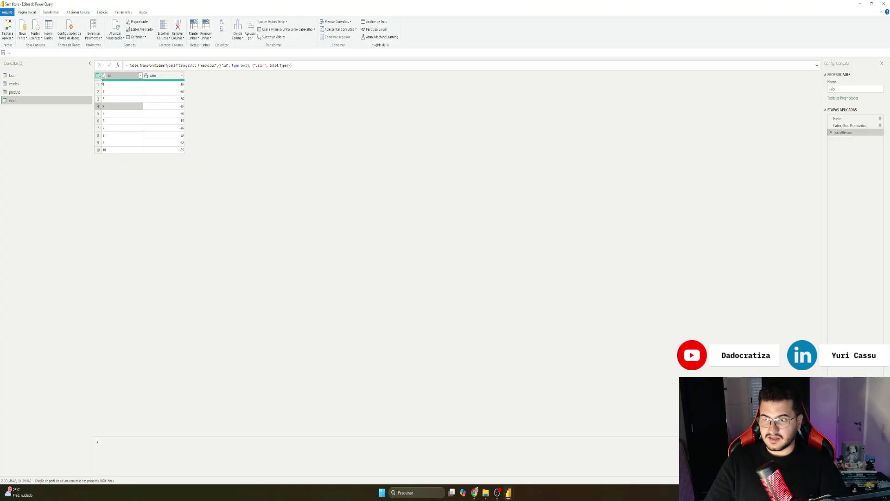
key("Down")
key("Down")
key("Down")
key("Down")
key("Down")
key("Down")
key("Up")
key("Up")
key("Up")
key("Up")
key("Up")
key("Up")
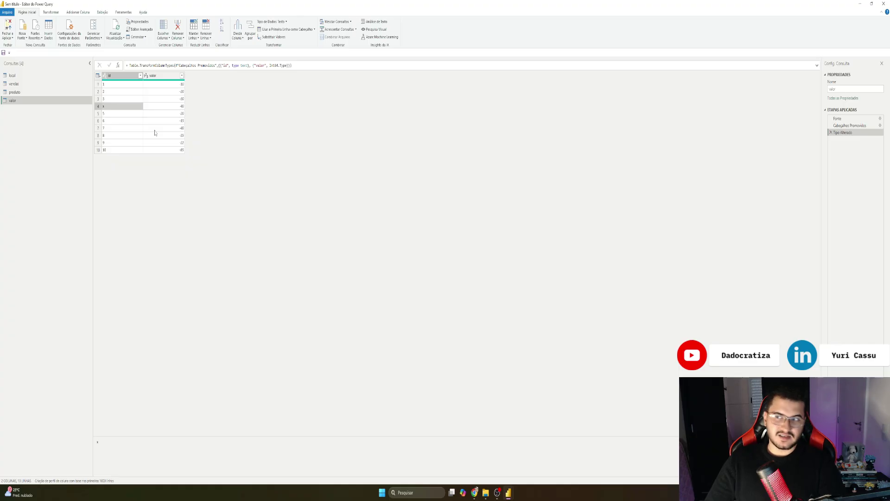
Step: Replace the value x with 4 in the id column of the valor query
left_click(123, 77)
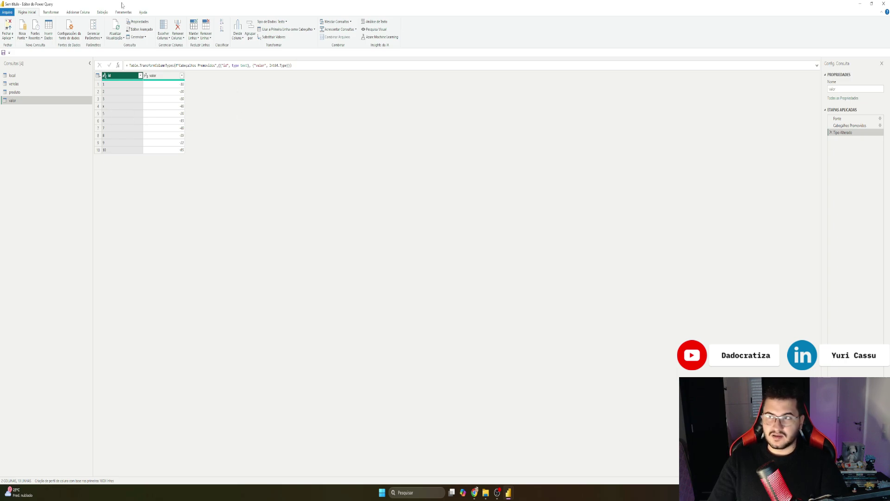
left_click(51, 12)
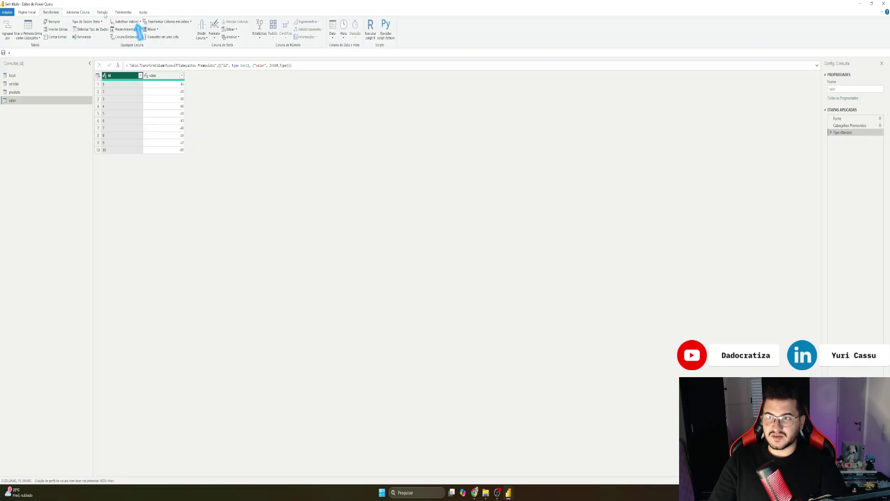
left_click(125, 23)
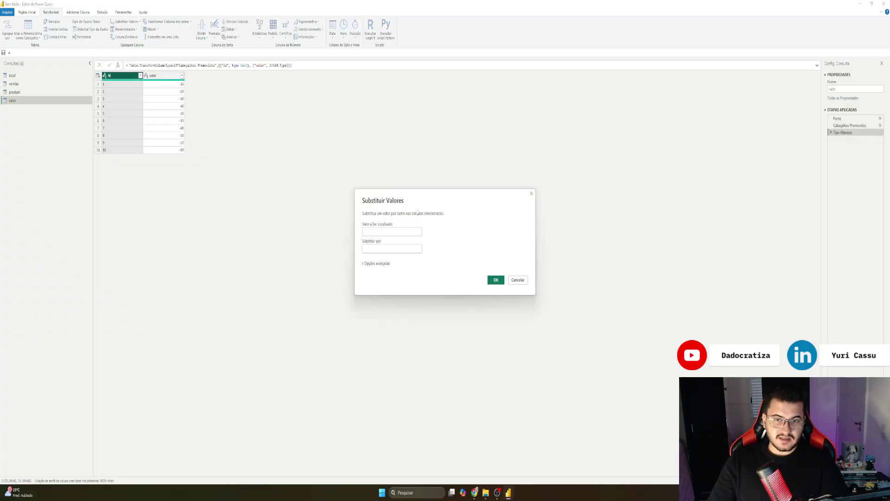
left_click(379, 231)
type("x")
left_click(381, 249)
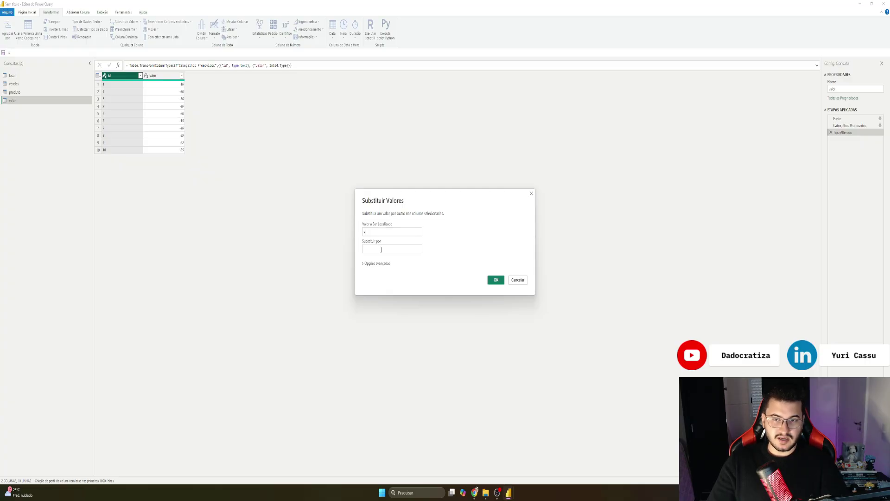
type("4")
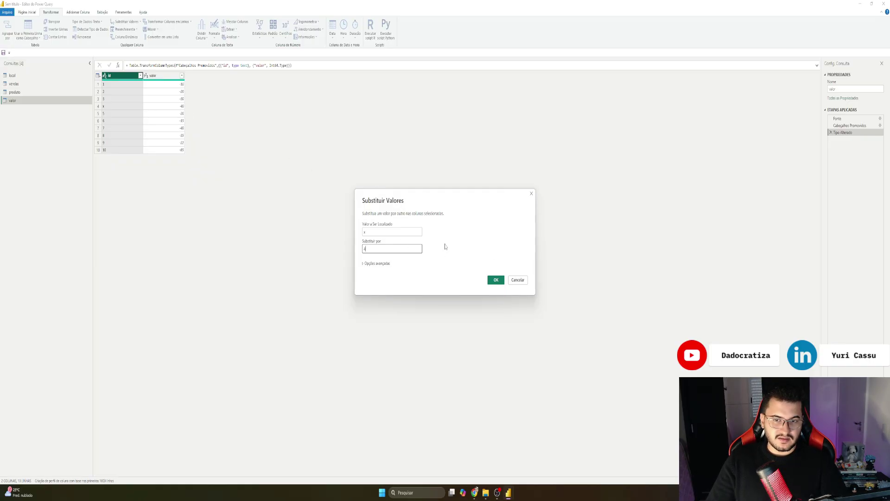
left_click(496, 280)
left_click(111, 107)
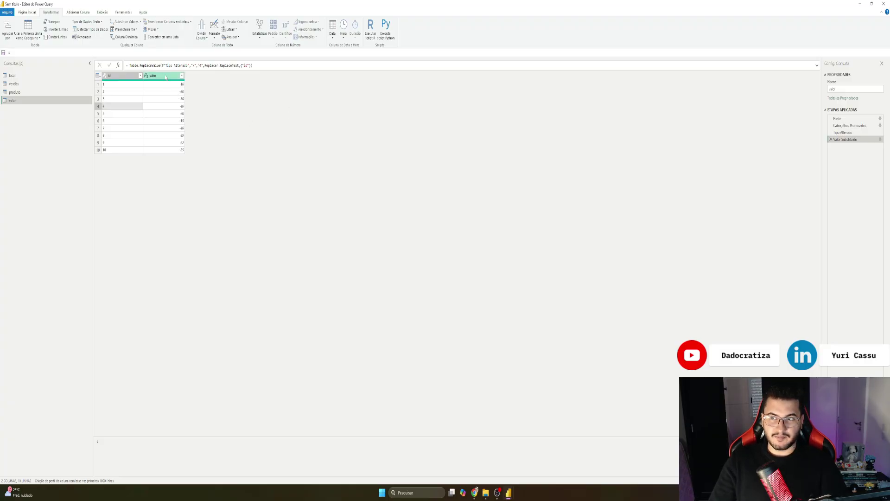
Step: Try extracting the last 2 characters of the valor column, and remove that extraction from the applied steps
left_click(166, 78)
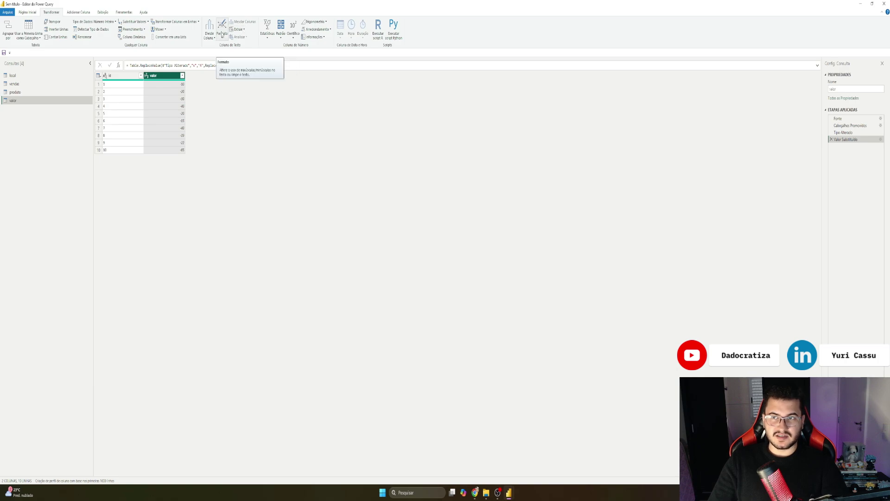
left_click(240, 30)
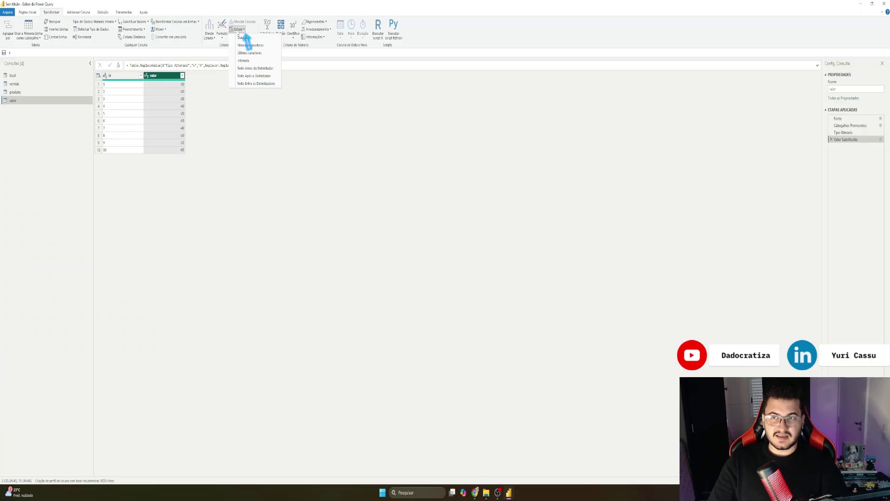
left_click(249, 54)
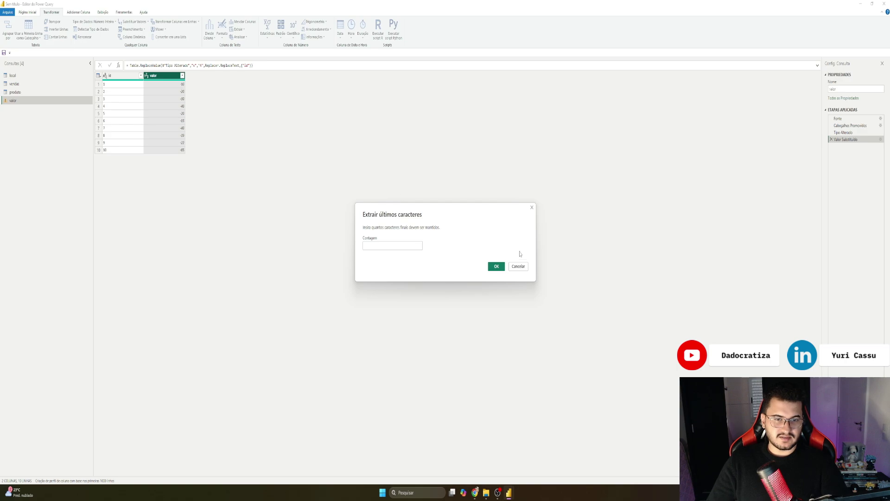
left_click(518, 268)
left_click(243, 30)
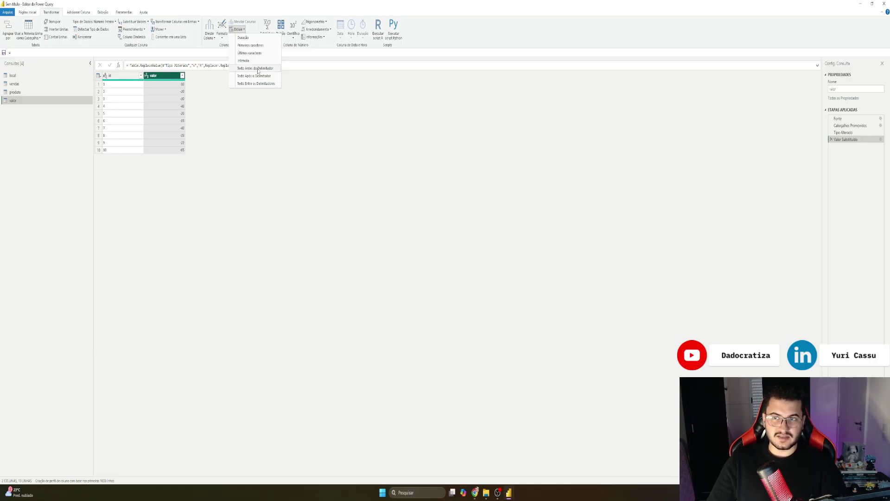
left_click(249, 53)
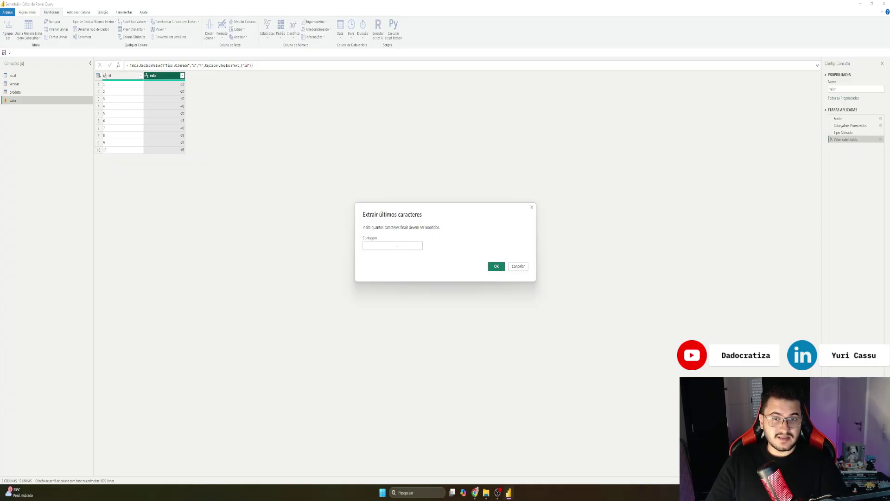
left_click(397, 244)
type("2")
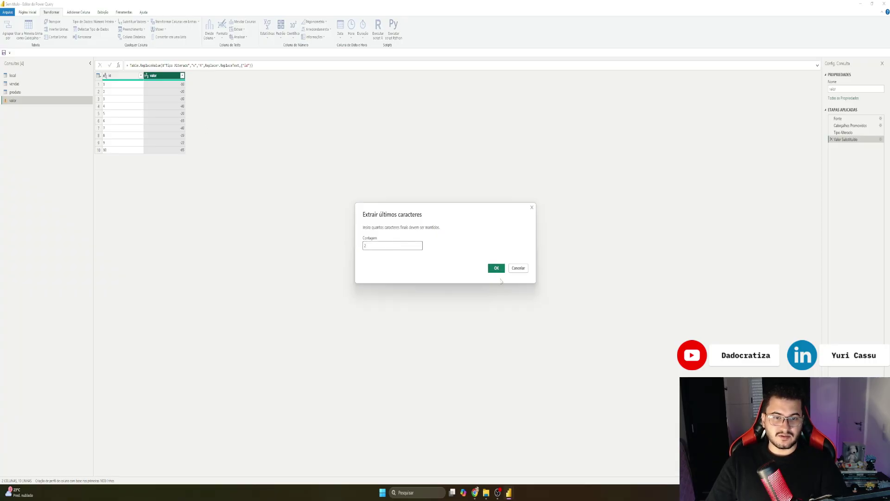
left_click(496, 268)
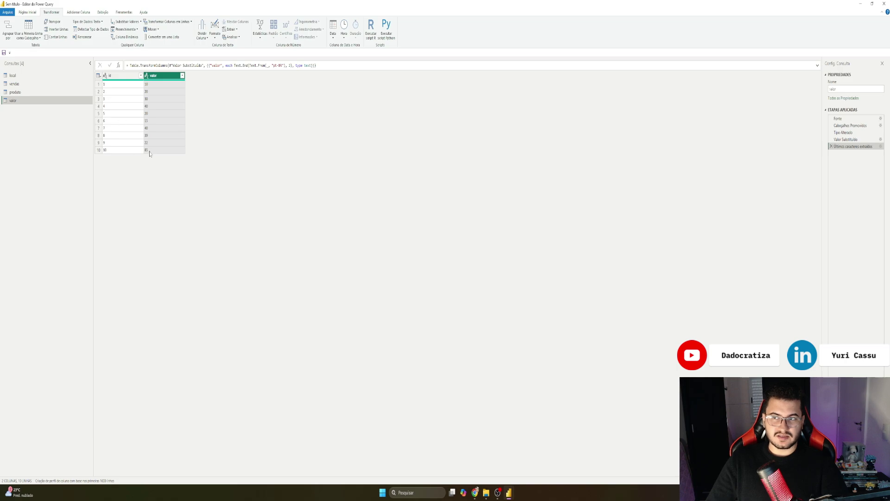
left_click(832, 147)
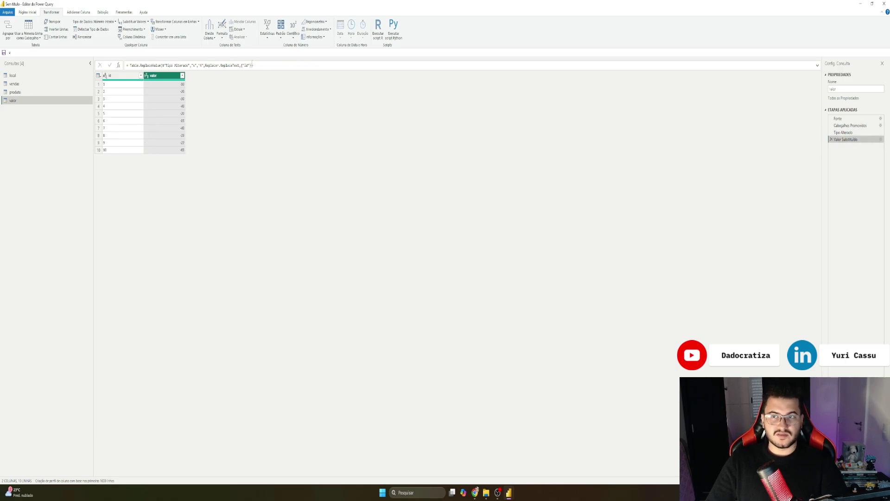
Step: Extract the text after the "-" delimiter in the valor column to strip the minus sign
left_click(238, 29)
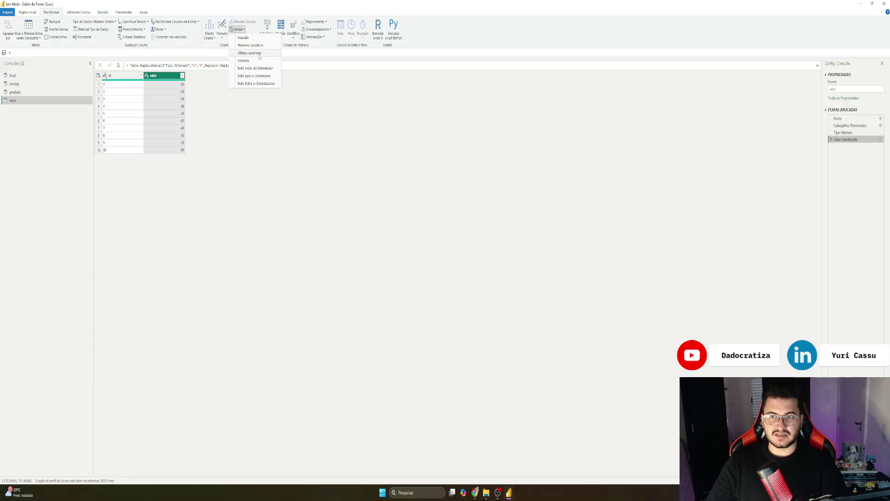
left_click(254, 75)
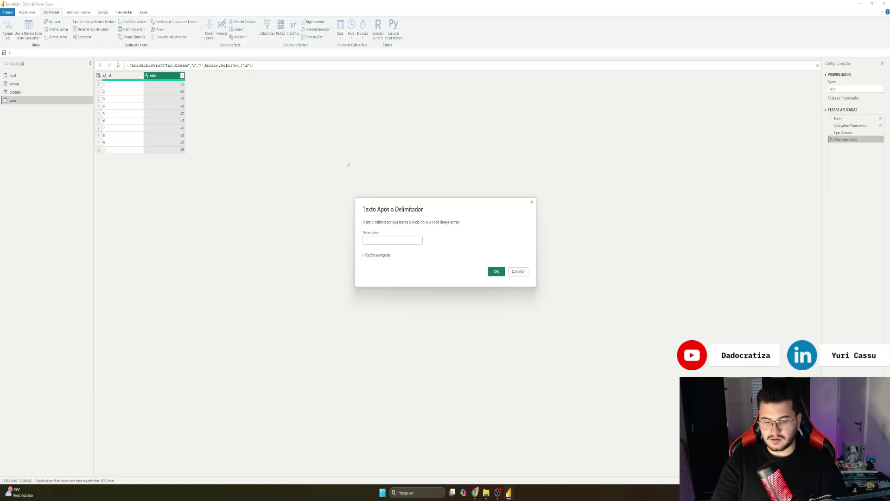
type("-")
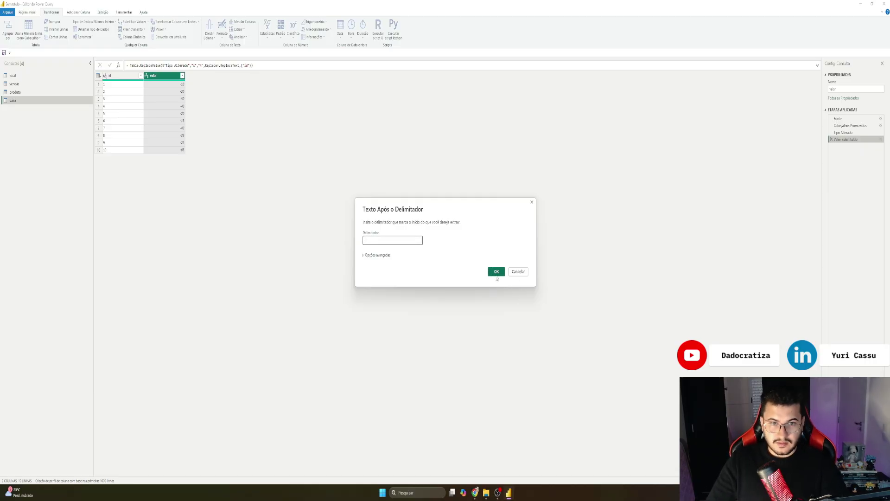
left_click(496, 274)
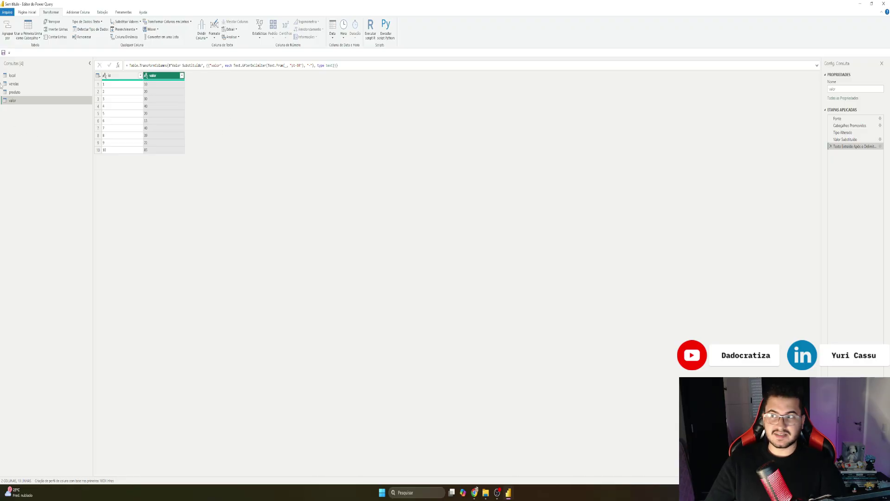
Step: Change the data type of the id column in the local query to text (Texto)
left_click(26, 76)
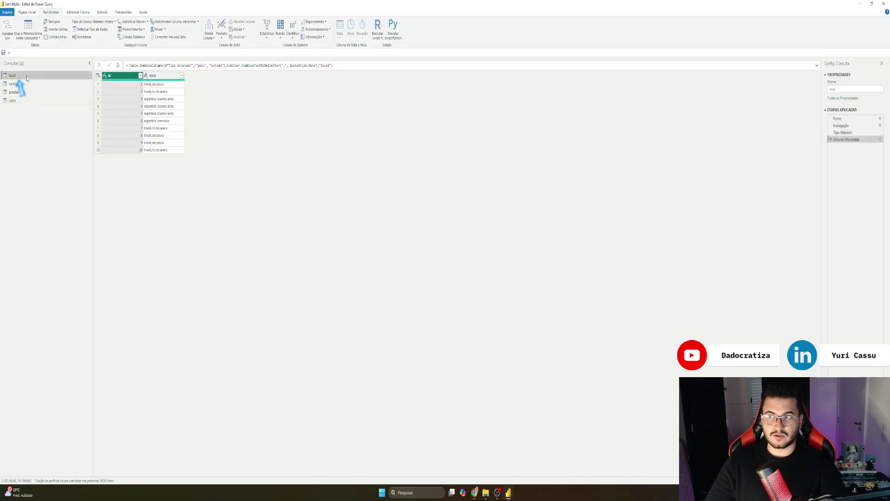
left_click(105, 76)
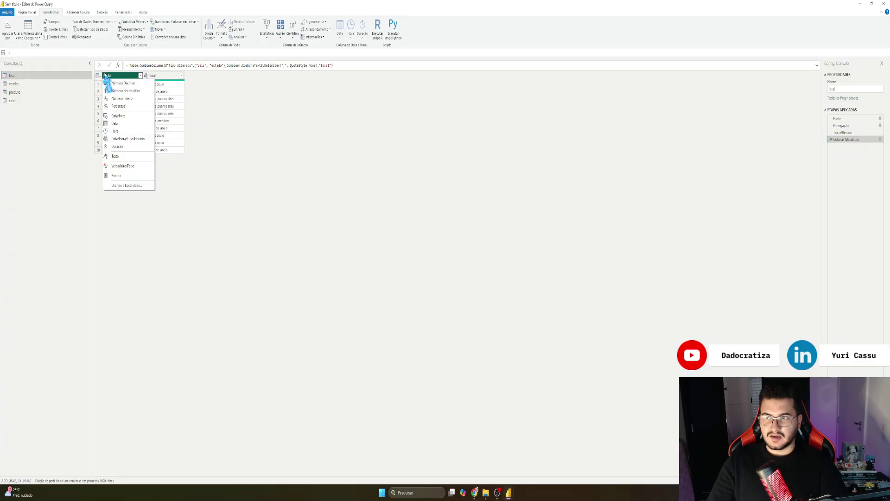
left_click(300, 141)
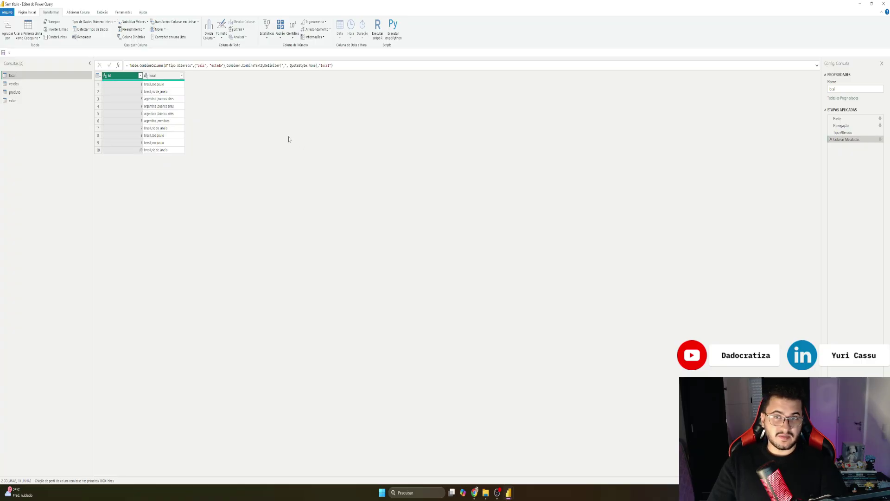
left_click(105, 75)
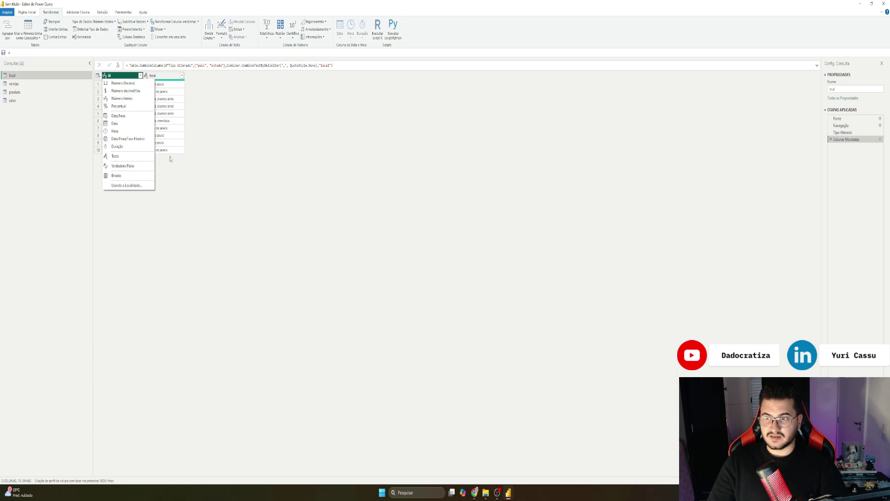
left_click(115, 157)
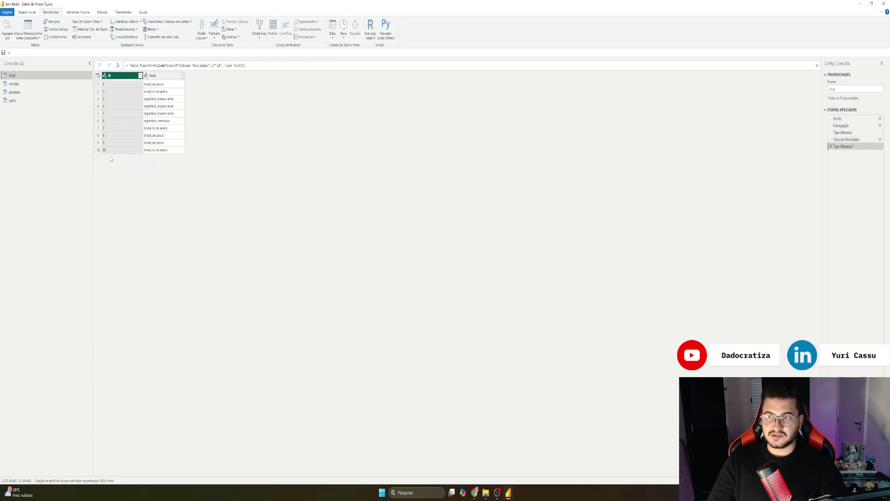
left_click(22, 84)
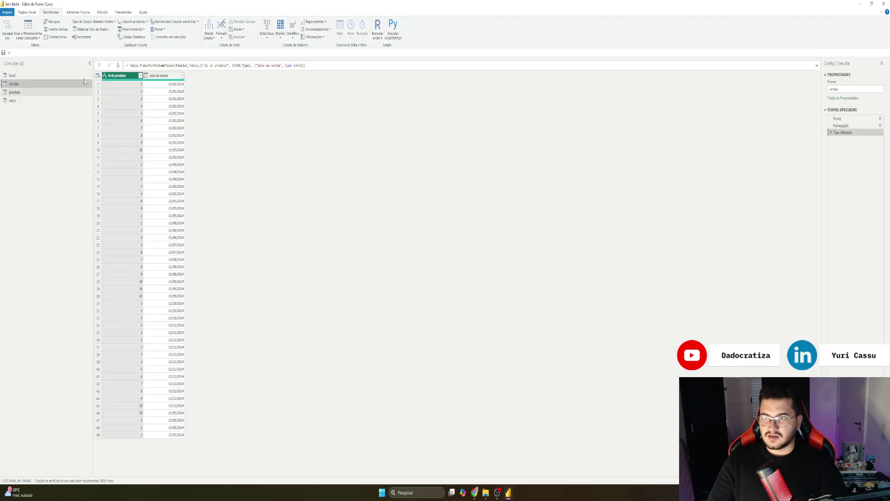
left_click(14, 75)
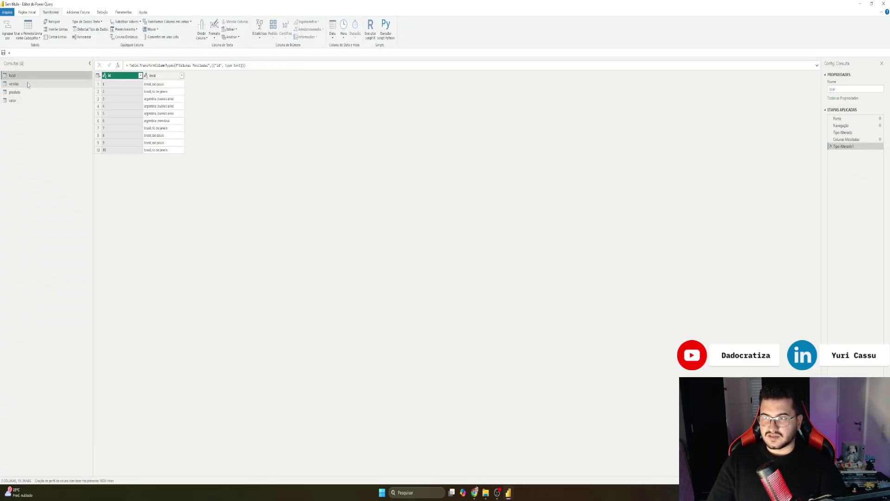
left_click(105, 76)
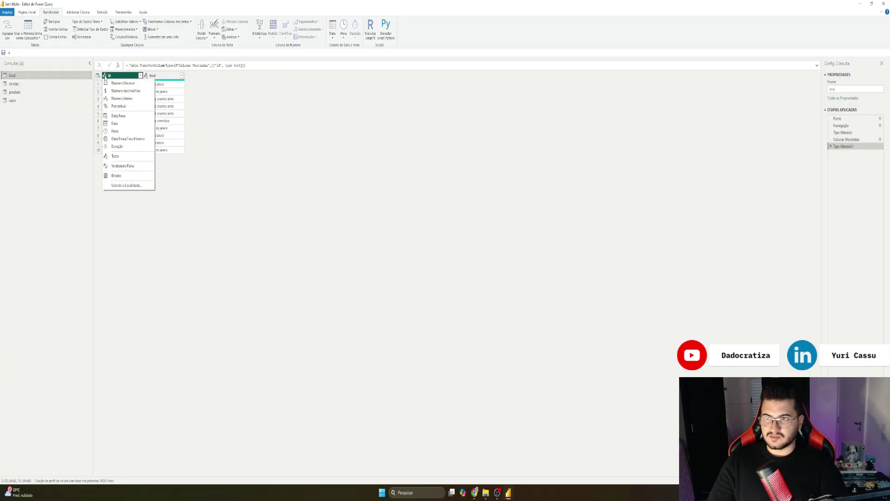
left_click(115, 156)
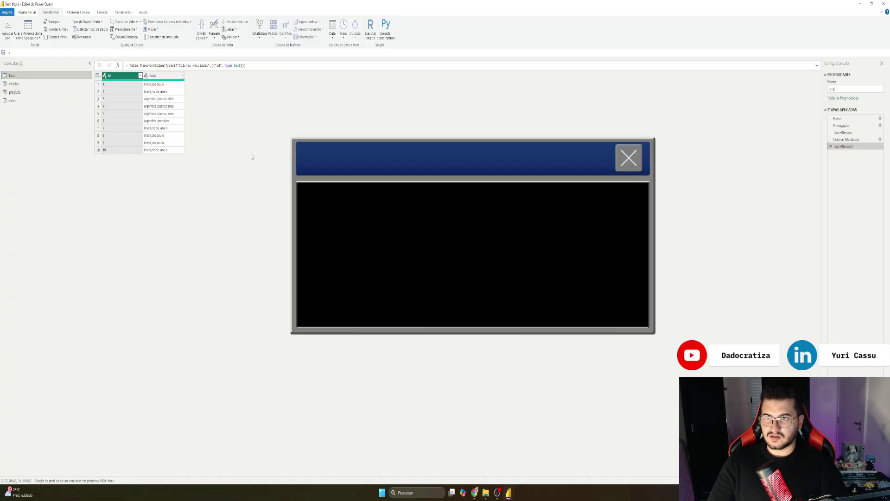
Step: Change the id do produto column in the vendas query to text (Texto), adding the conversion as a new step
left_click(32, 84)
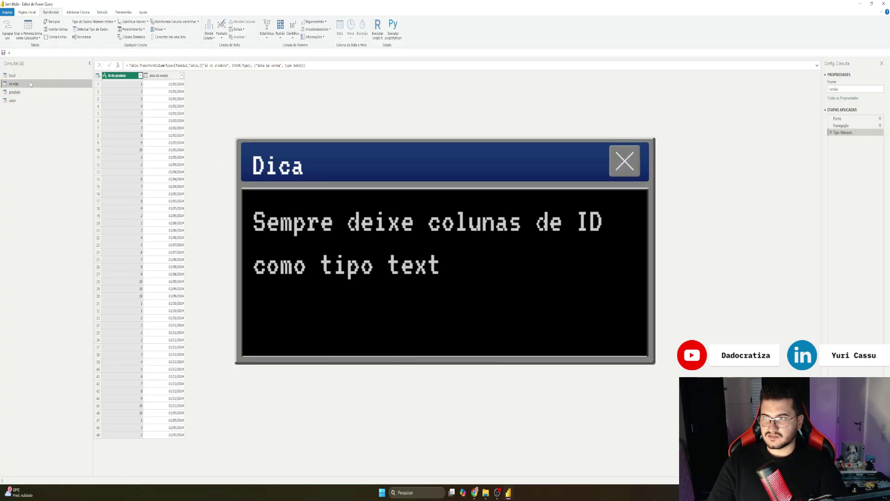
left_click(104, 76)
left_click(104, 76)
left_click(105, 77)
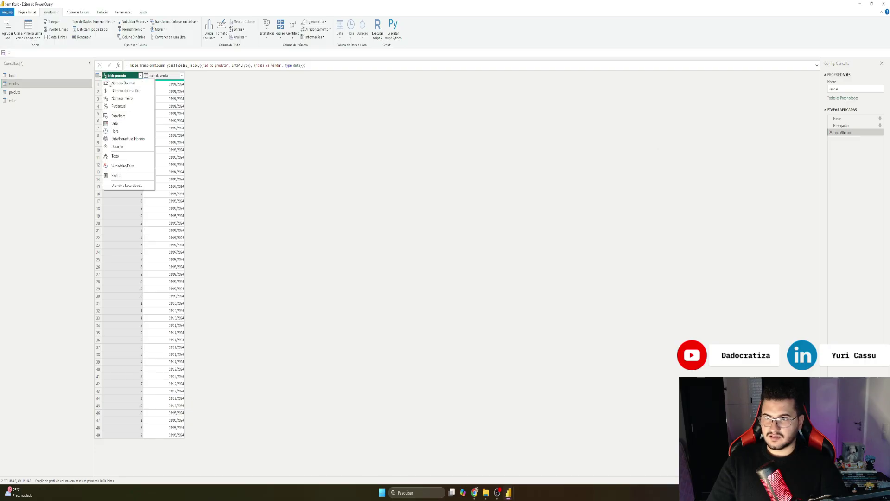
left_click(116, 157)
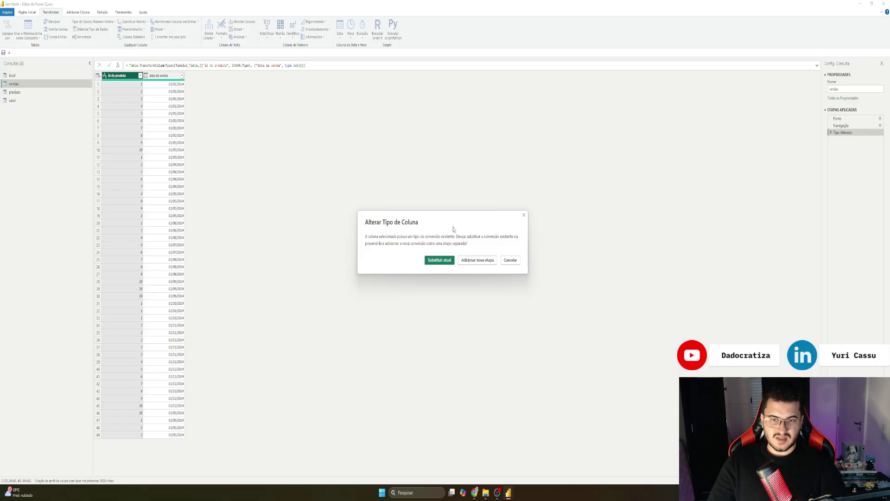
left_click(489, 261)
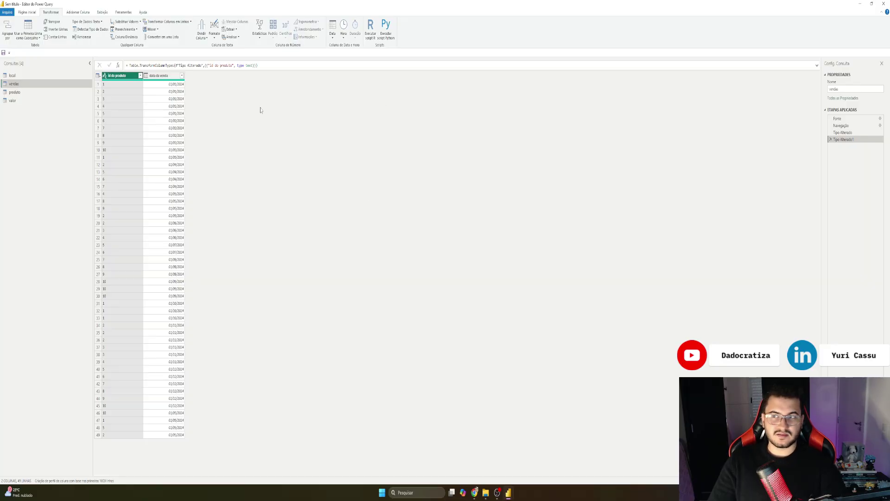
Step: Try the fixed decimal number type on the valor column of the valor query, and remove that type change from the applied steps
left_click(29, 102)
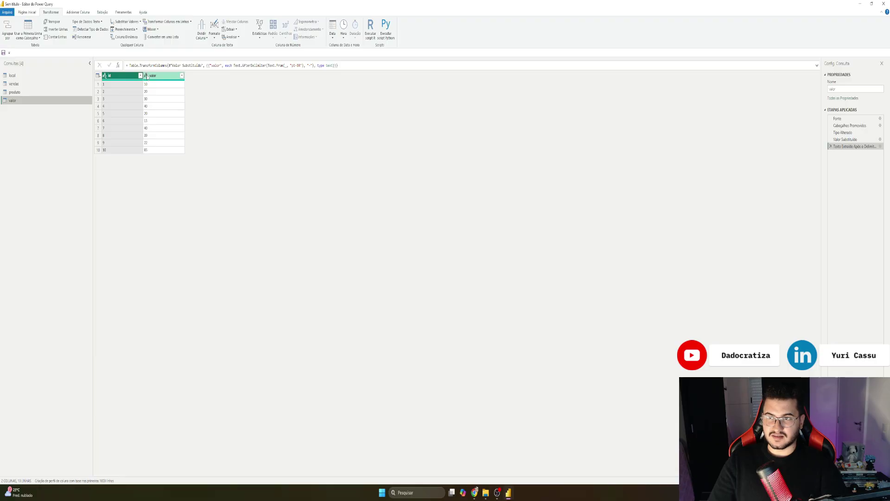
left_click(147, 75)
left_click(166, 90)
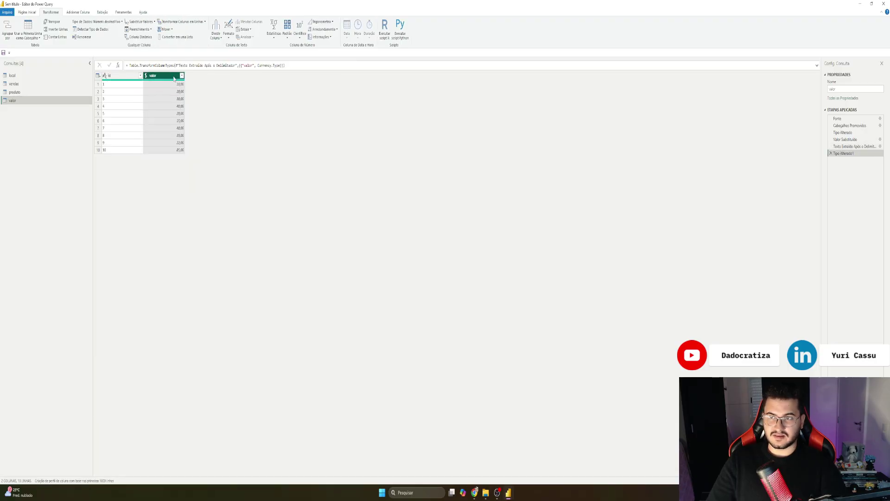
left_click(830, 153)
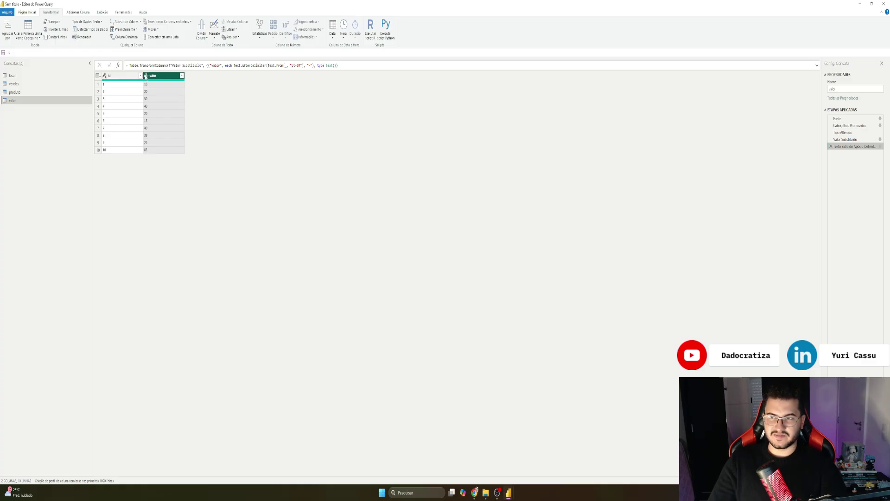
Step: Change the data type of the valor column in the valor query to decimal number (Número Decimal)
left_click(146, 75)
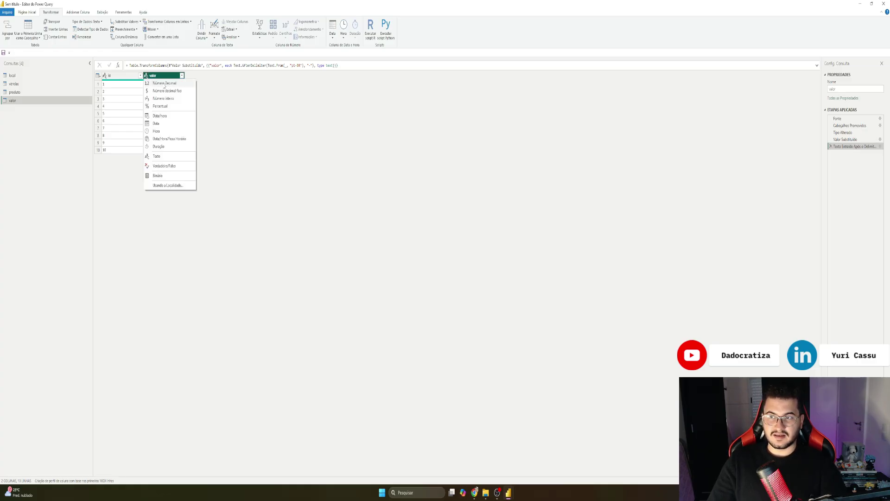
left_click(165, 84)
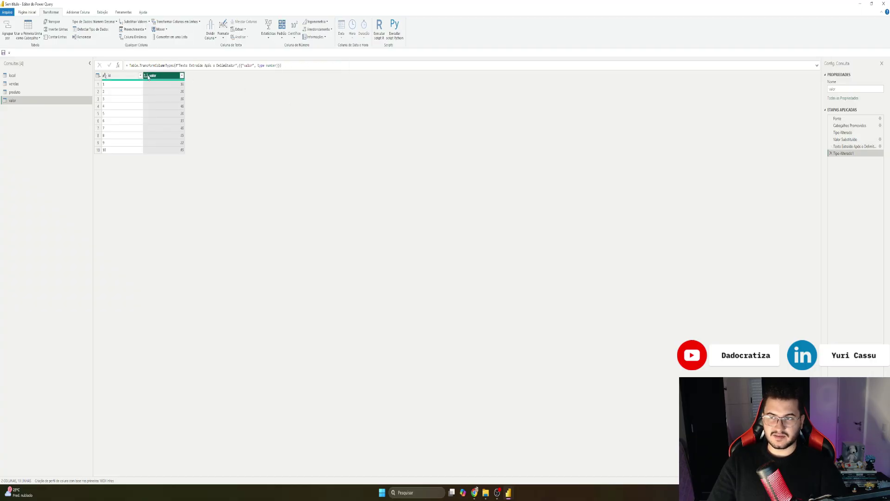
left_click(147, 77)
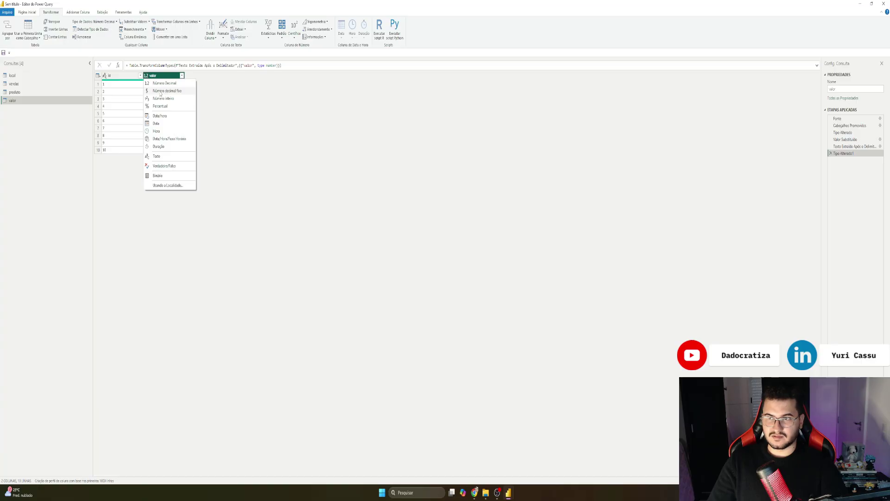
left_click(254, 69)
left_click(145, 77)
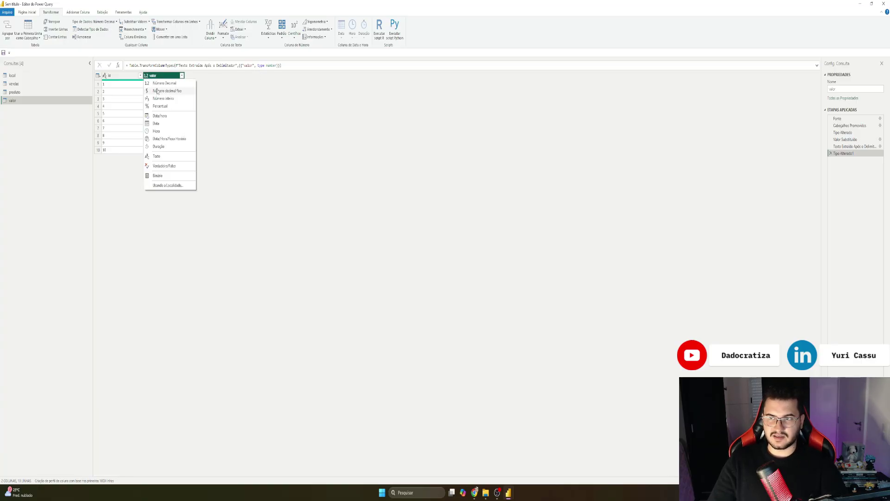
left_click(262, 106)
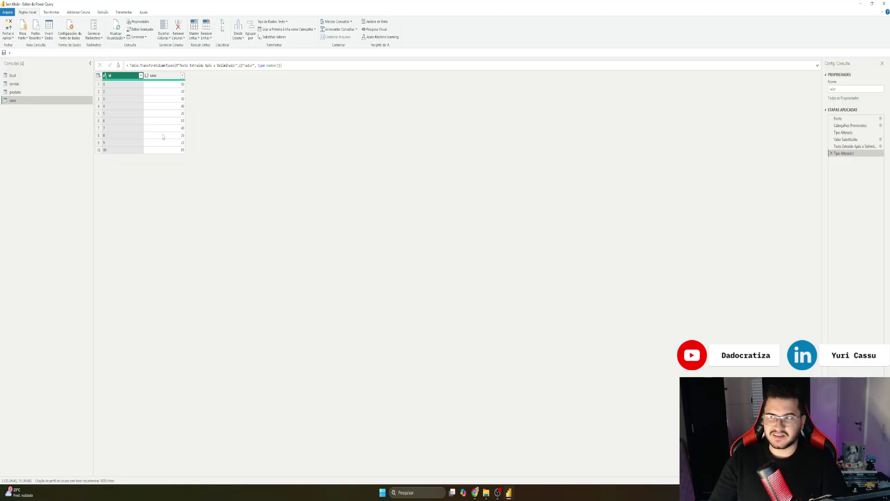
Step: Merge the valor query into vendas with a left outer join, matching id do produto to id
left_click(14, 84)
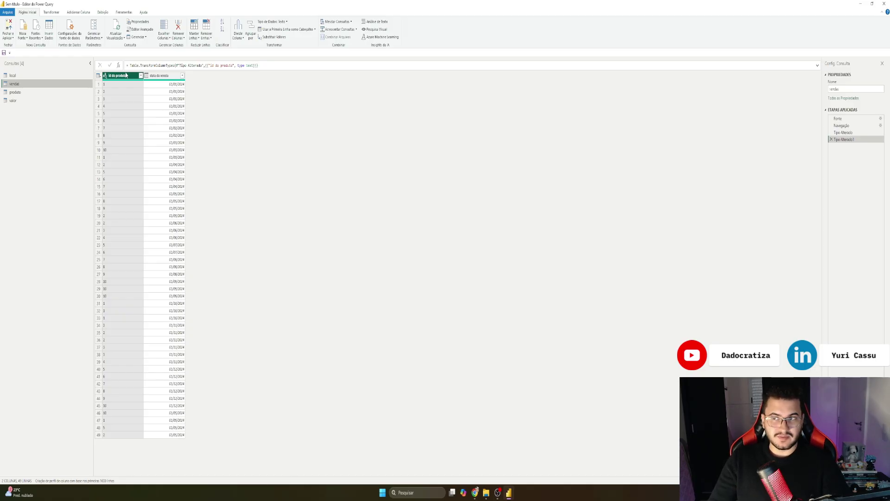
left_click(160, 76)
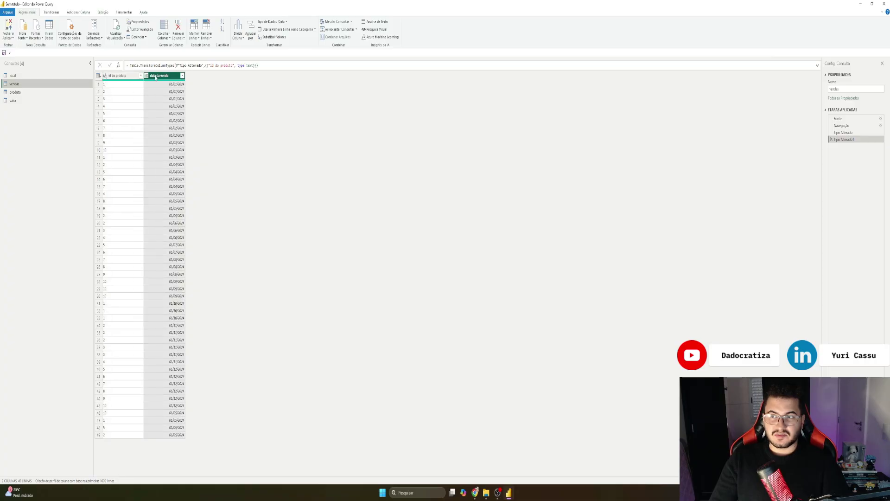
left_click(160, 77)
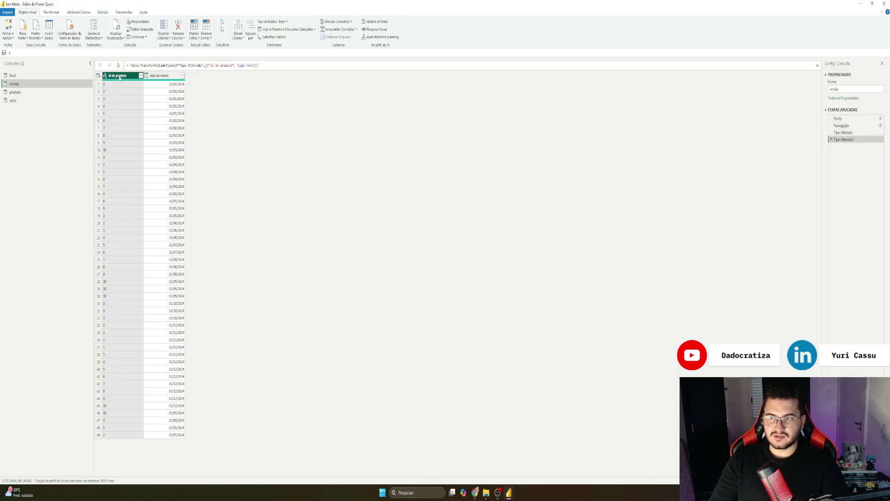
left_click(155, 78)
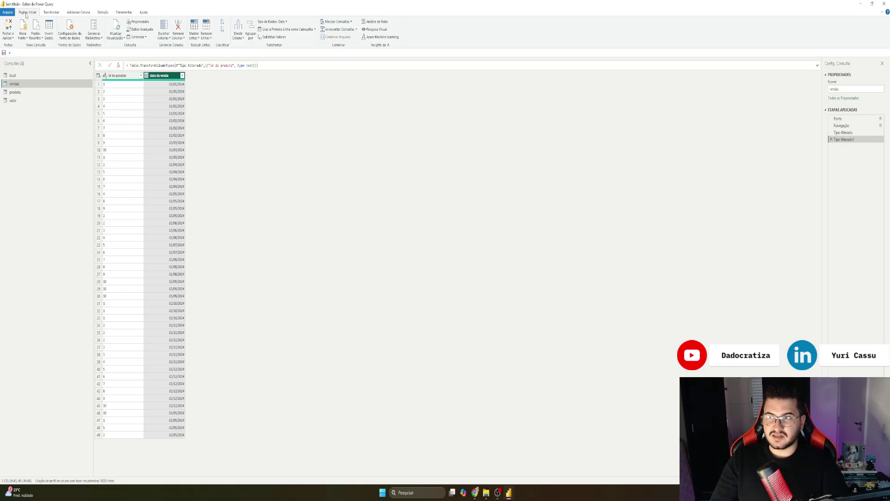
key("Left")
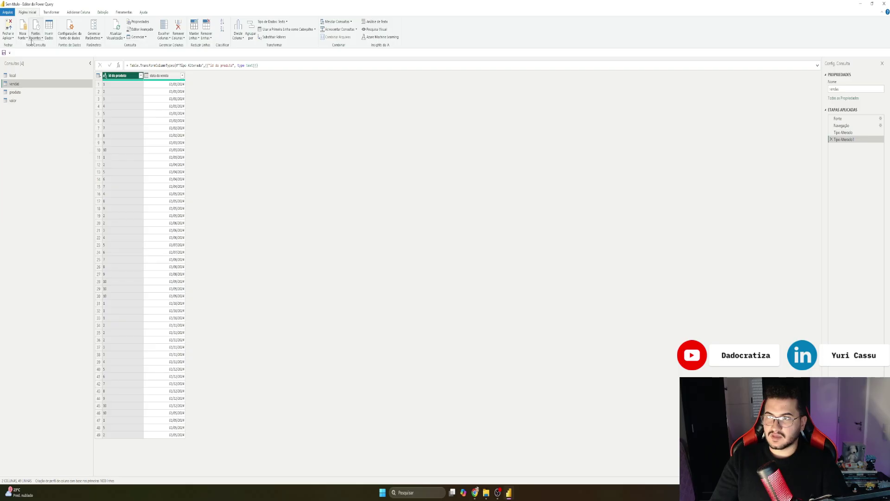
left_click(332, 23)
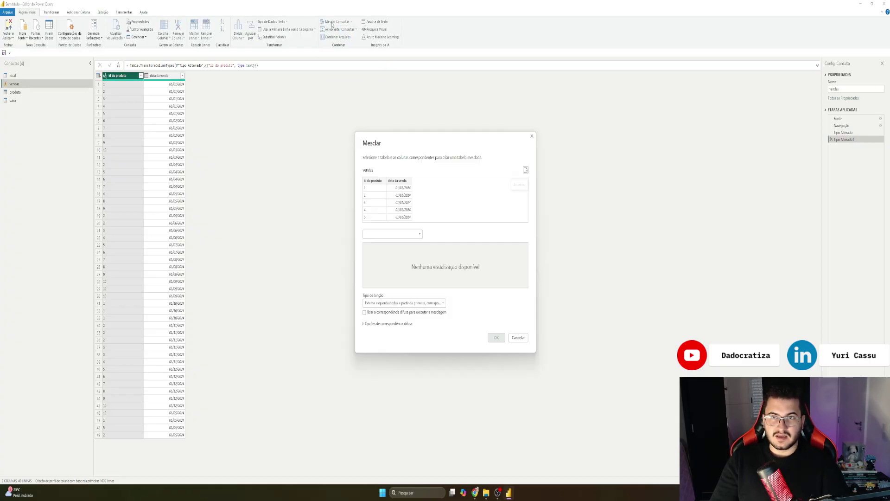
left_click(375, 183)
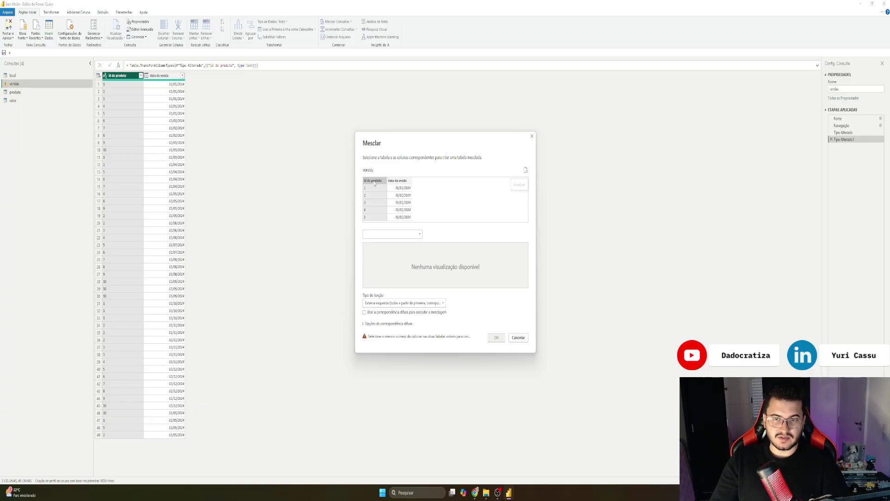
left_click(372, 234)
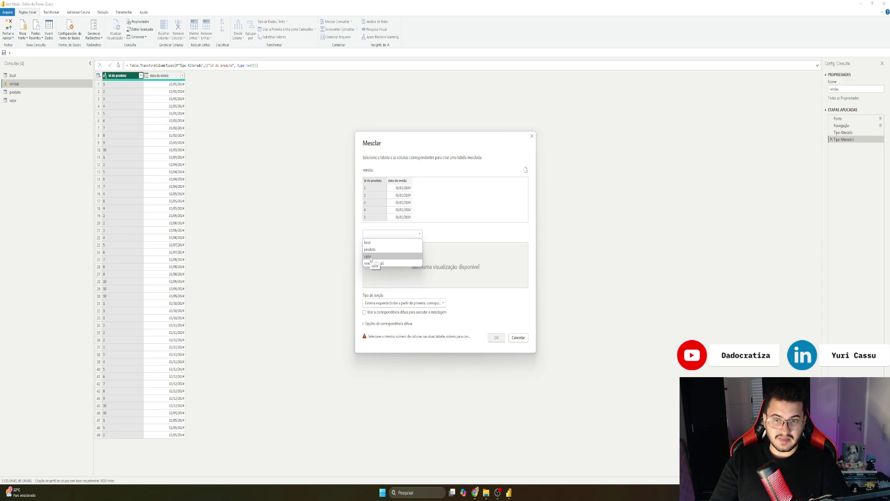
left_click(370, 257)
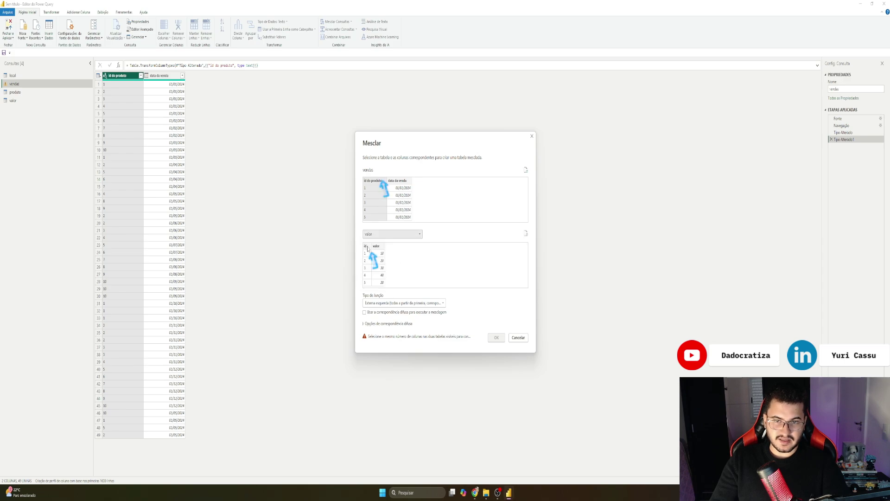
left_click(368, 248)
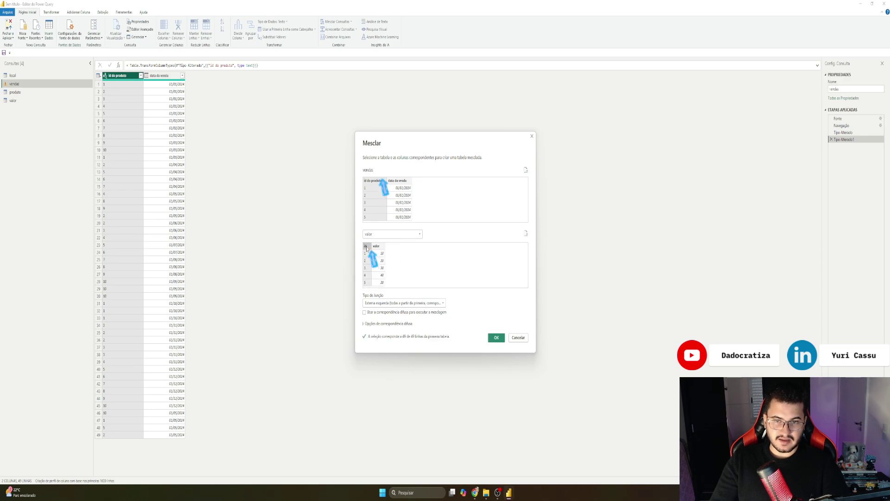
left_click(496, 337)
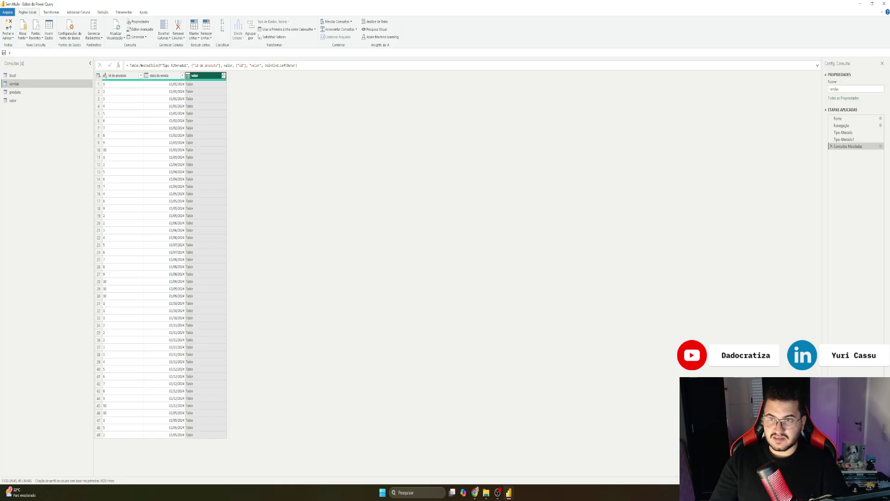
Step: Expand the merged valor column in vendas, including only the valor field and leaving out id
left_click(223, 76)
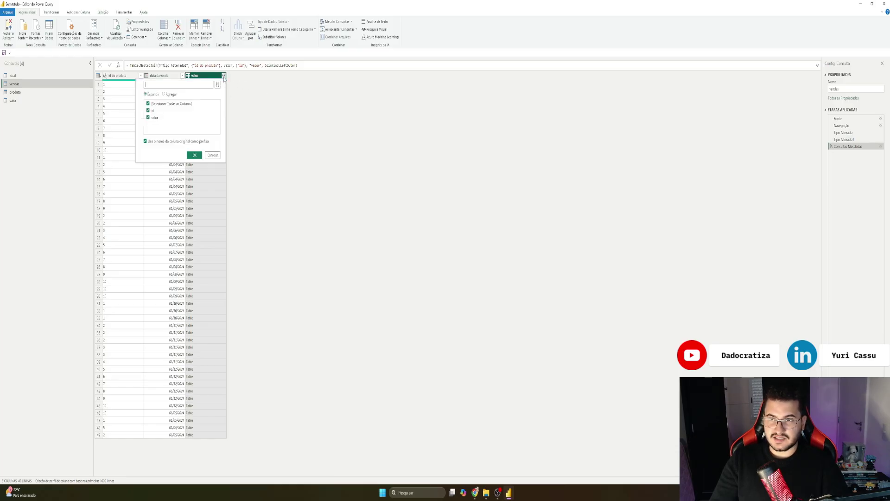
left_click(149, 103)
left_click(155, 118)
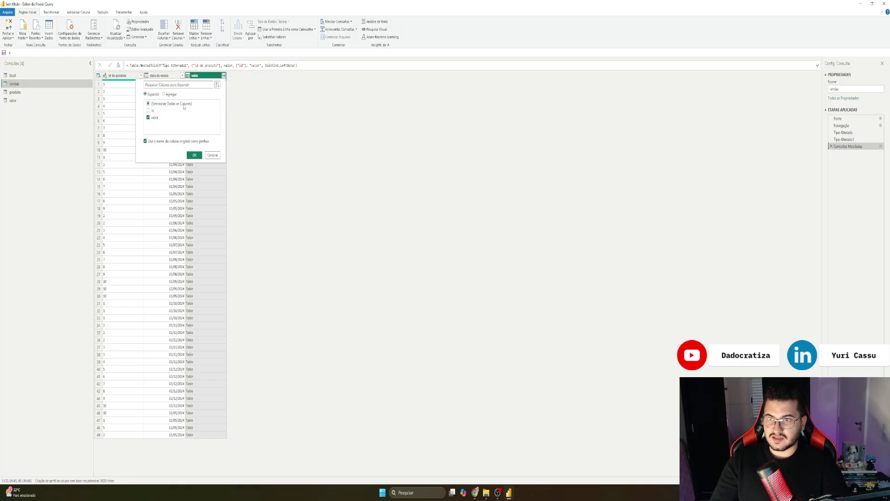
left_click(195, 155)
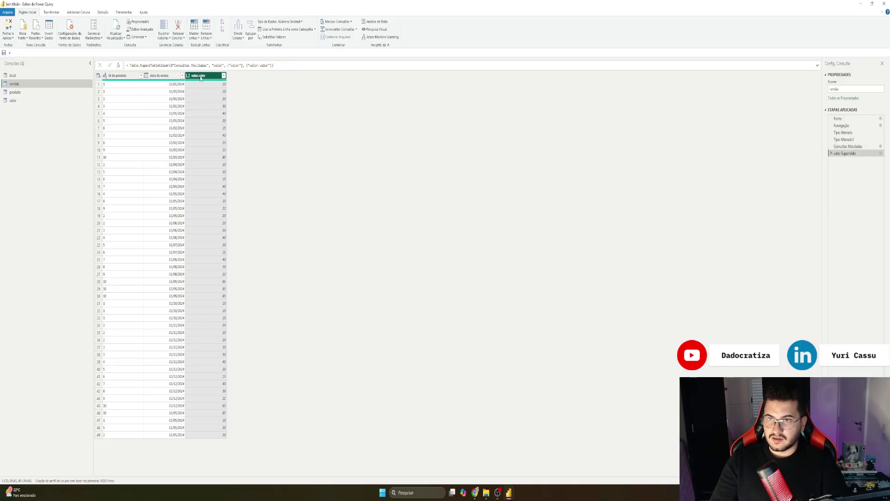
Step: Rename the expanded valor.valor column in the vendas query to valor
double_click(201, 77)
key("BackSpace")
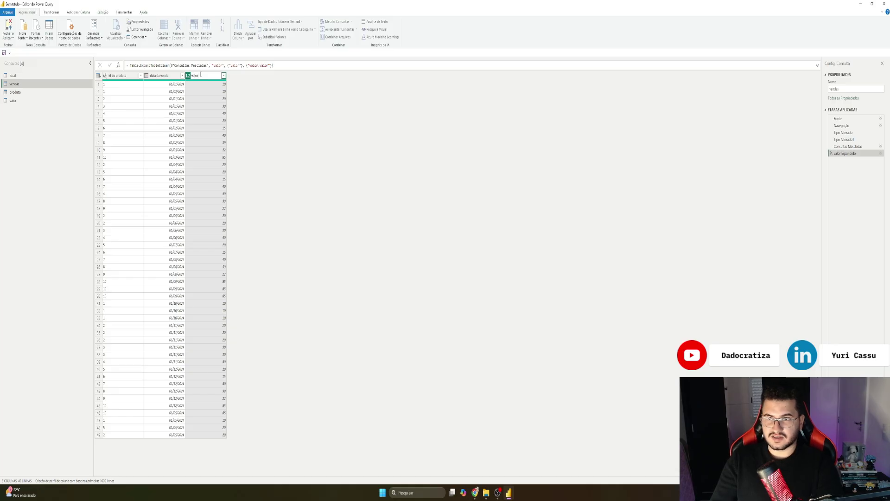
key("Return")
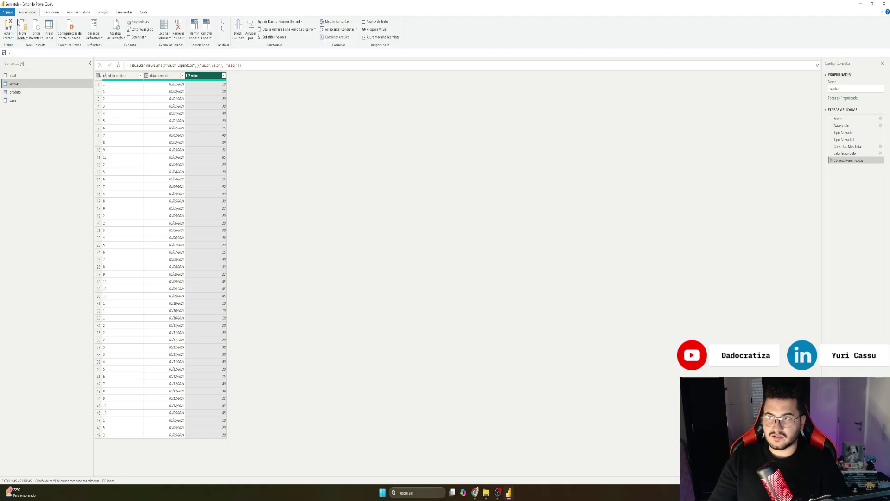
Step: Examine the local, vendas and produto queries, checking how each id in local pairs with its location
left_click(17, 76)
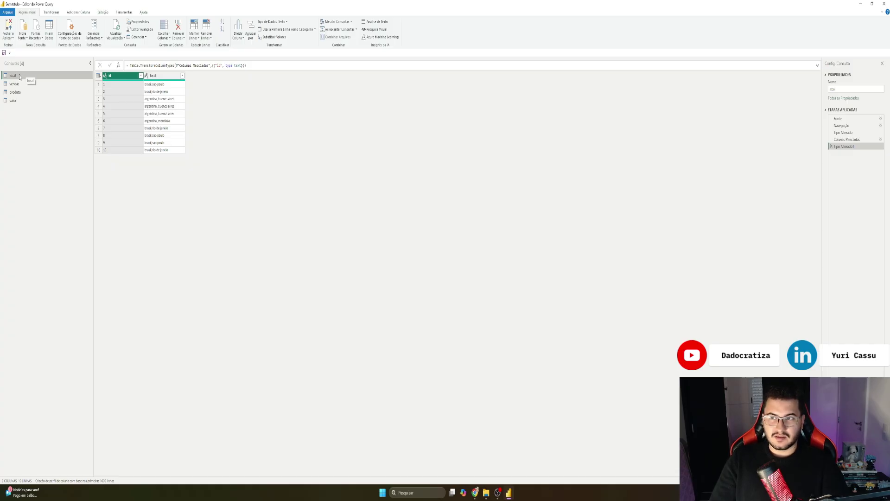
left_click(23, 85)
left_click(25, 92)
left_click(22, 83)
left_click(20, 75)
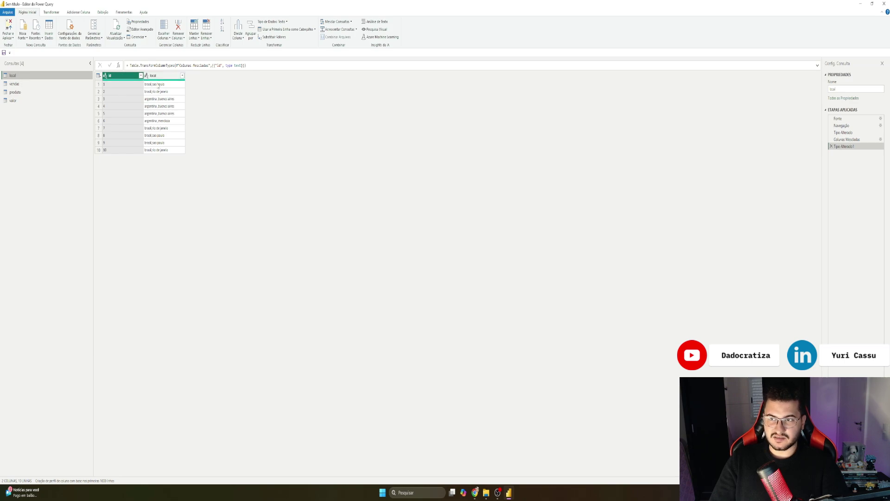
left_click(115, 86)
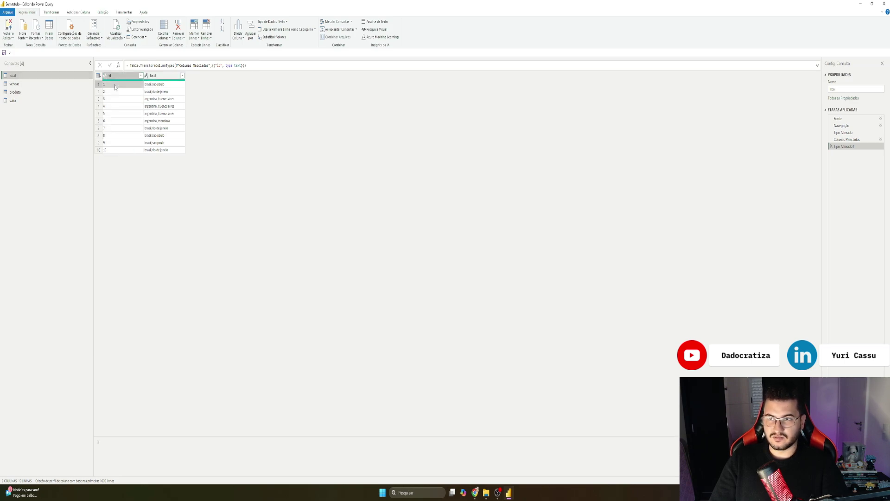
key("Right")
left_click(115, 87)
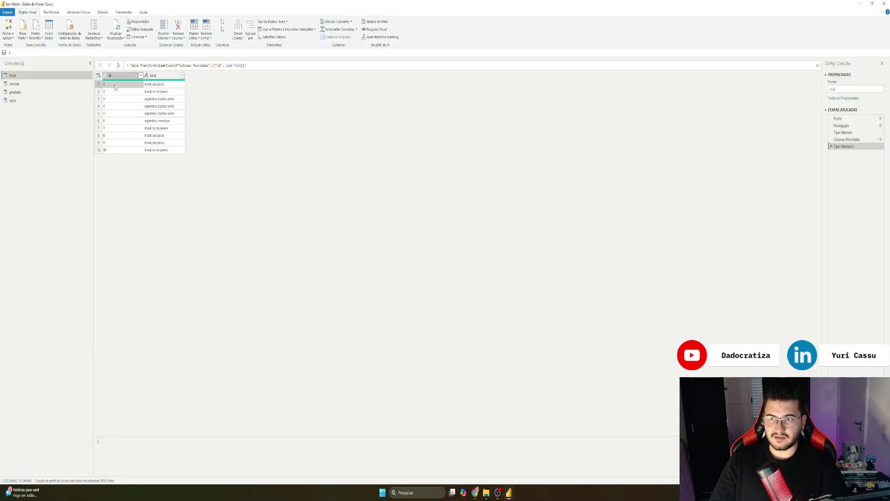
key("Down")
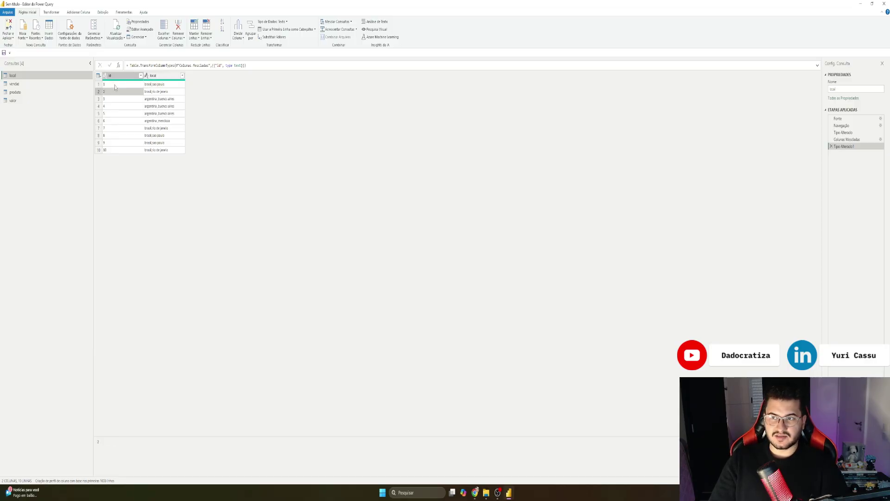
key("Down")
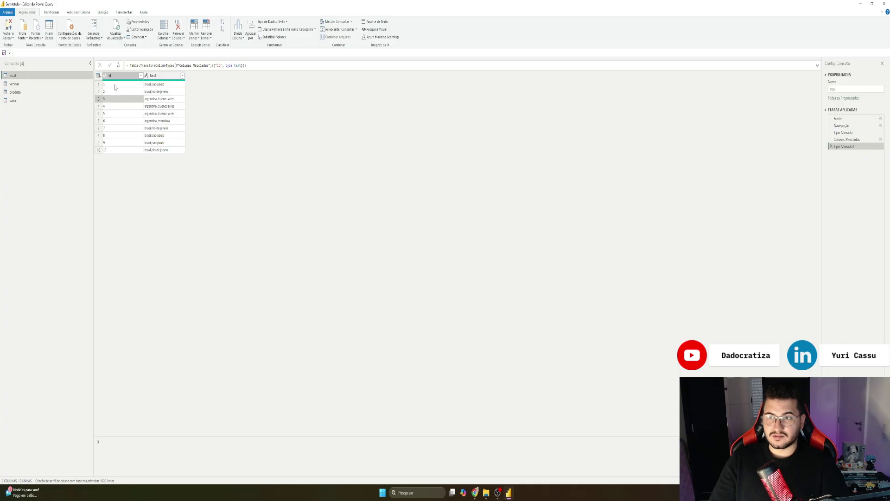
key("Right")
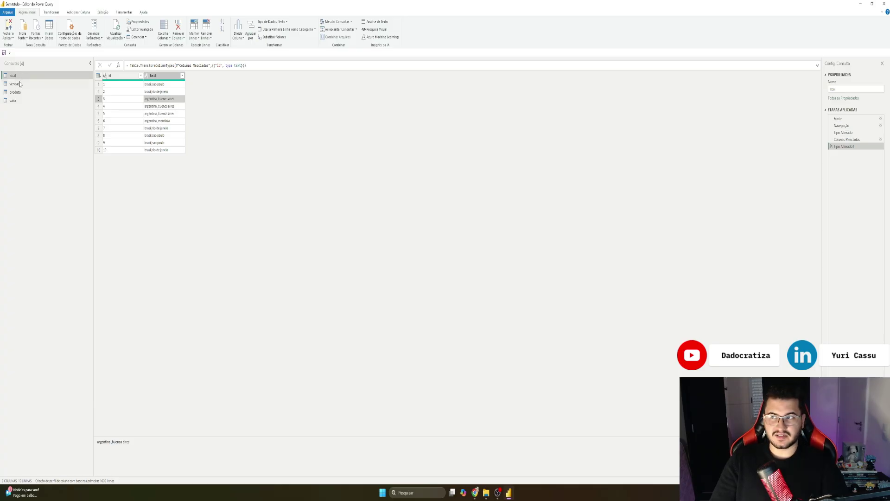
Step: Change the id column in the produto query to text (Texto), adding the conversion as a new step
left_click(21, 85)
left_click(20, 93)
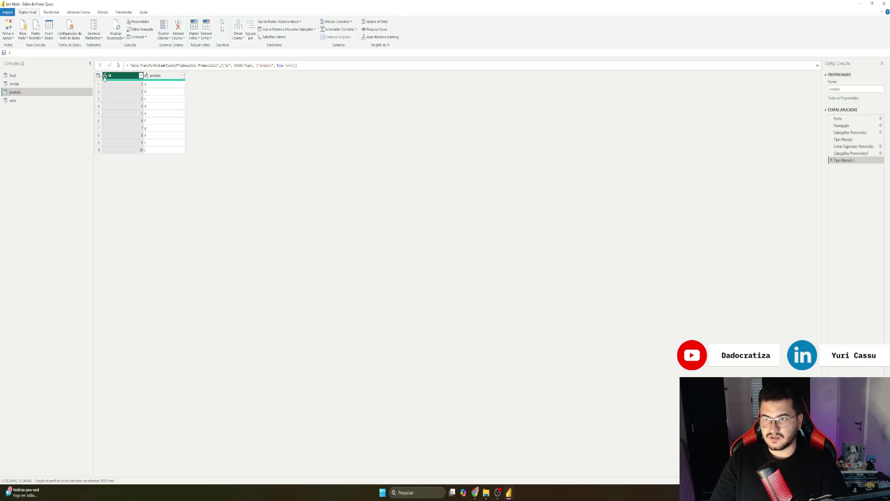
left_click(104, 76)
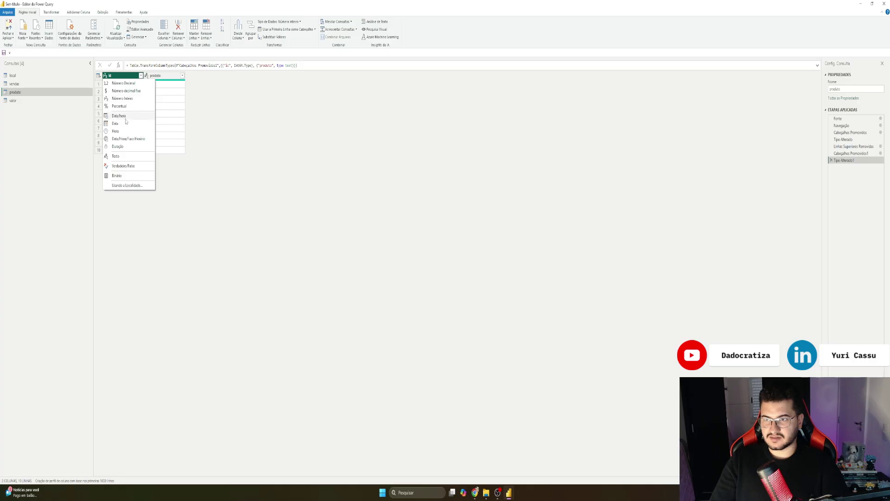
left_click(116, 156)
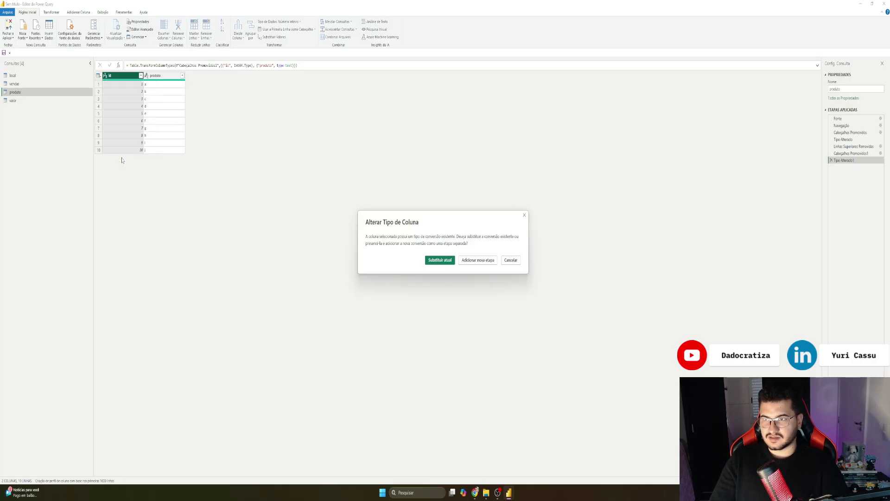
left_click(485, 260)
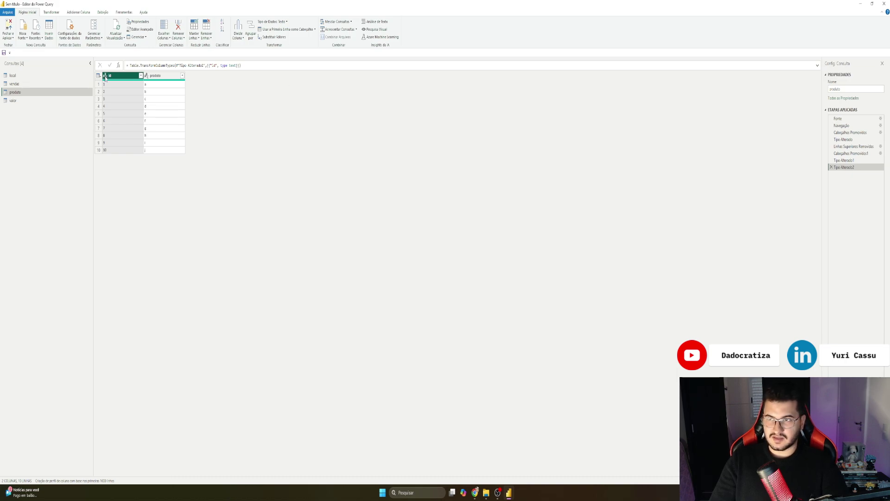
Step: Examine the produto query's first three rows, checking how each id pairs with its product
left_click(105, 77)
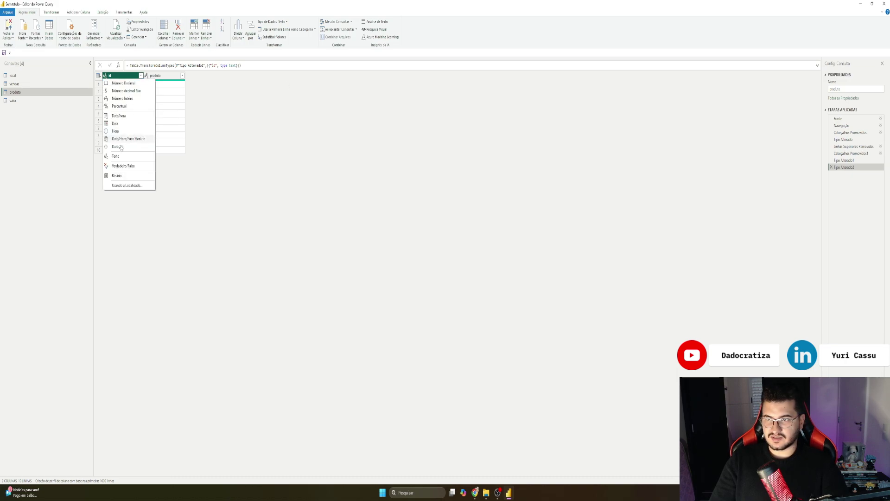
left_click(274, 160)
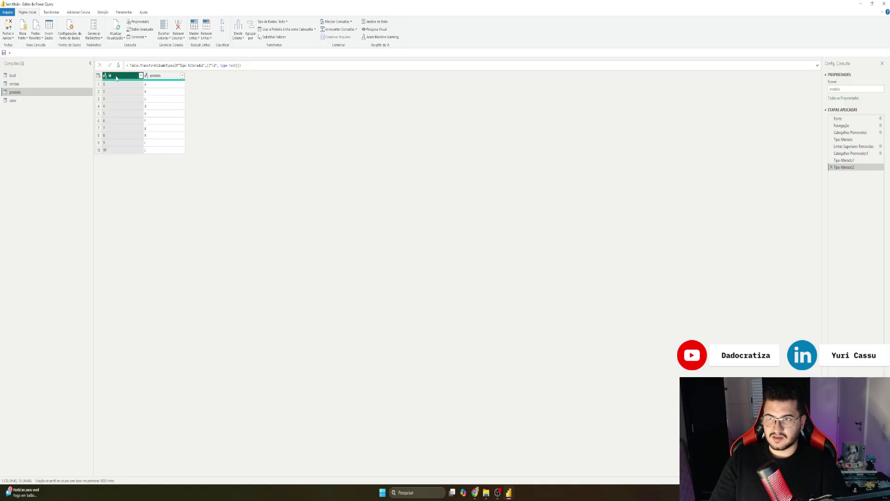
left_click(158, 78)
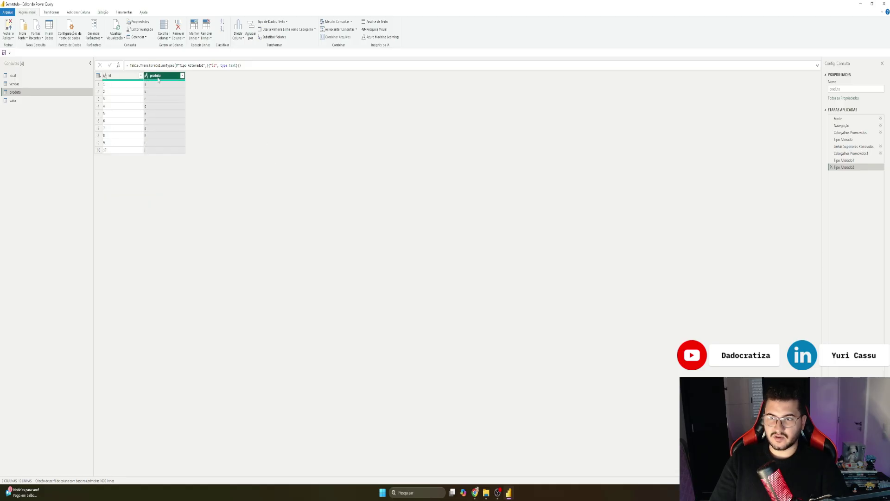
left_click(118, 76)
left_click(117, 88)
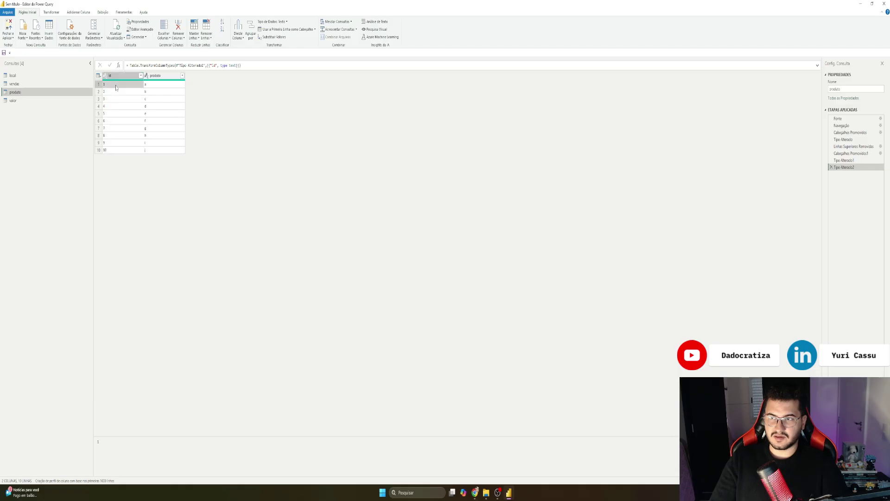
key("Right")
key("Left")
key("Down")
key("Right")
key("Left")
key("Down")
key("Right")
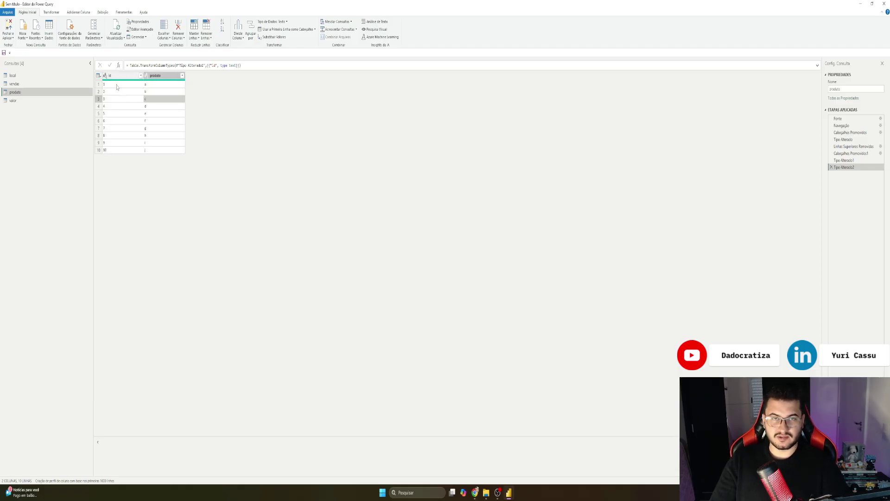
Step: Examine the valor query's first three rows, checking how each id pairs with its value
left_click(46, 101)
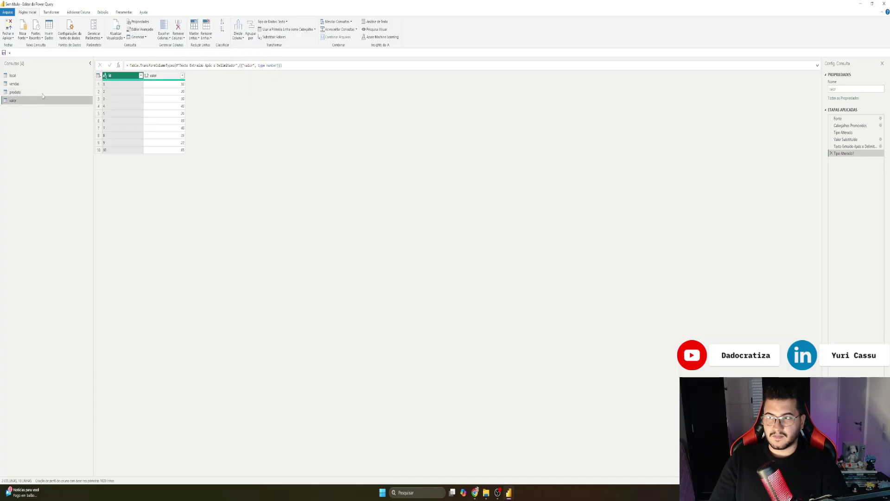
left_click(113, 84)
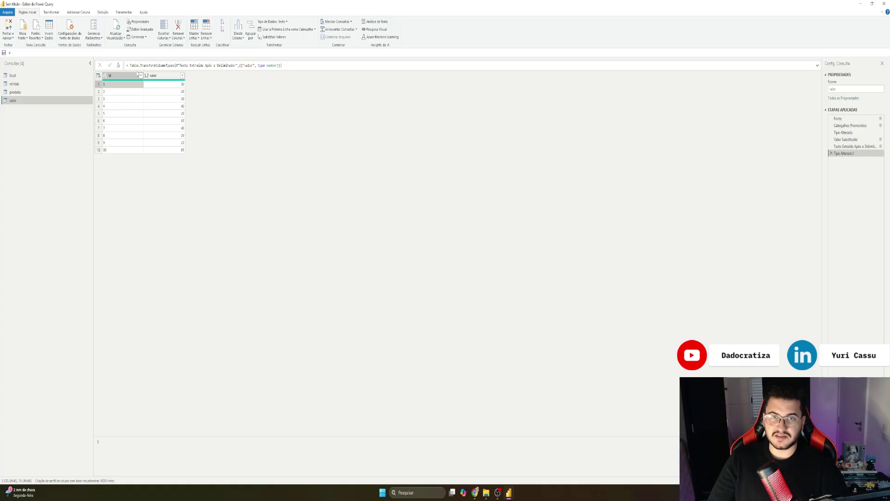
key("Right")
key("Left")
key("Down")
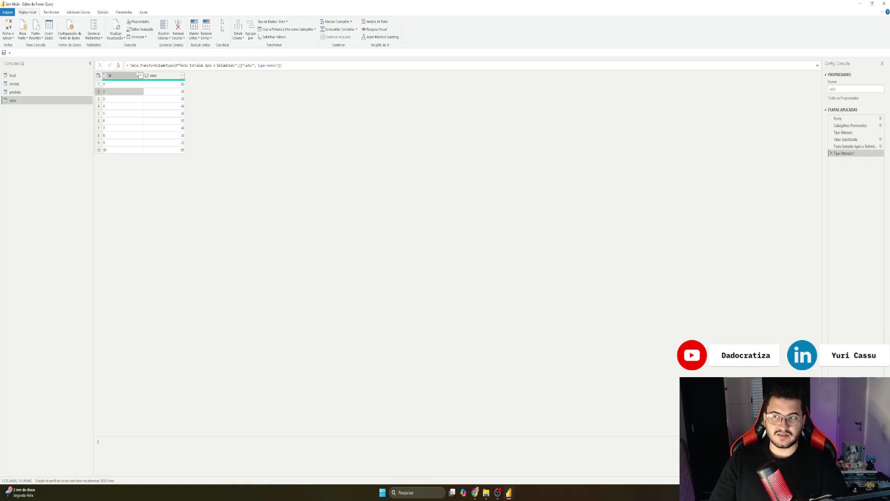
key("Down")
key("Right")
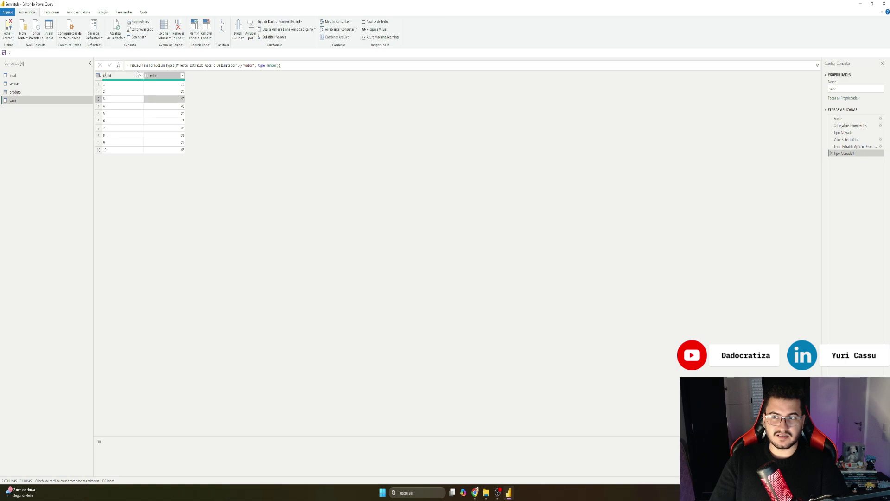
key("Left")
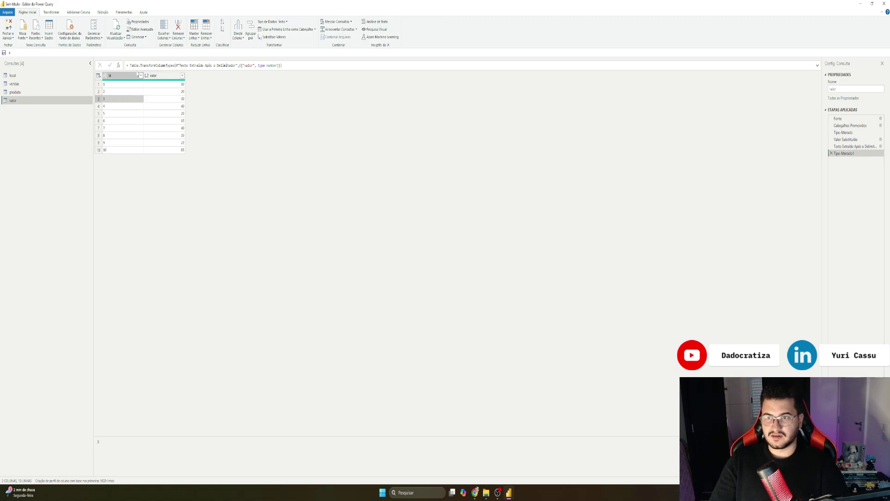
Step: Examine the first rows of the vendas query, checking product id, sale date and merged valor together
left_click(14, 84)
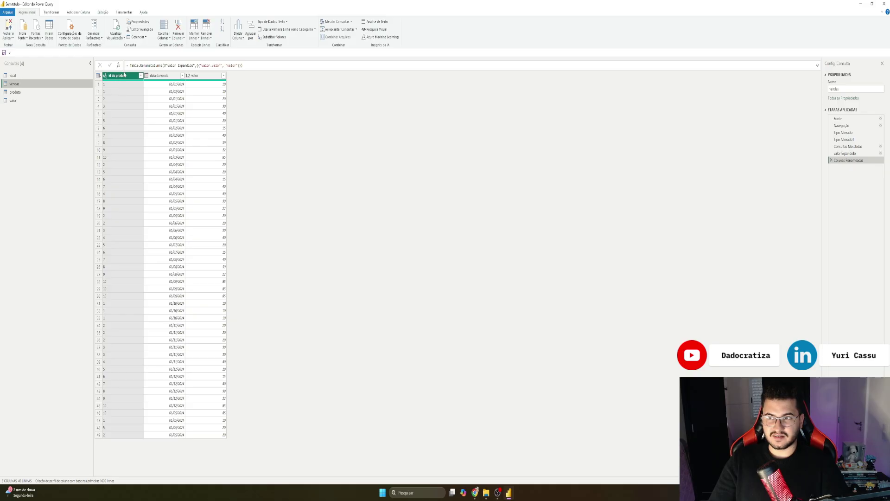
left_click(125, 85)
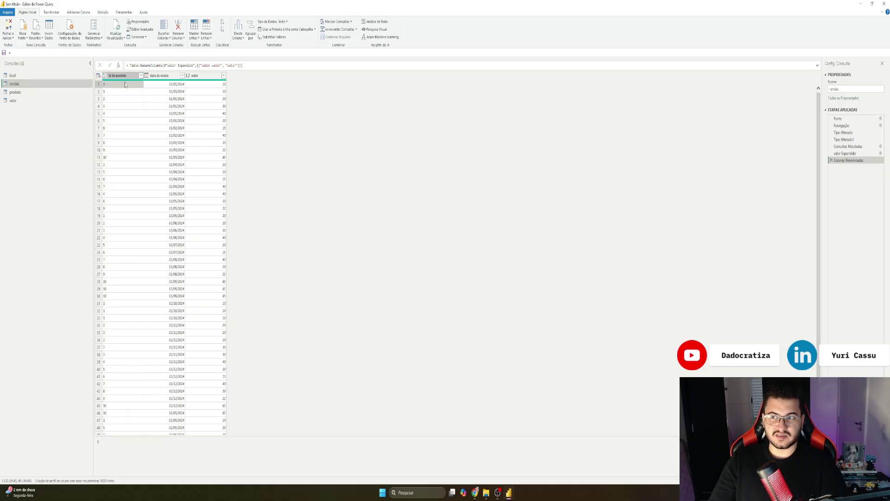
key("Right")
key("Right")
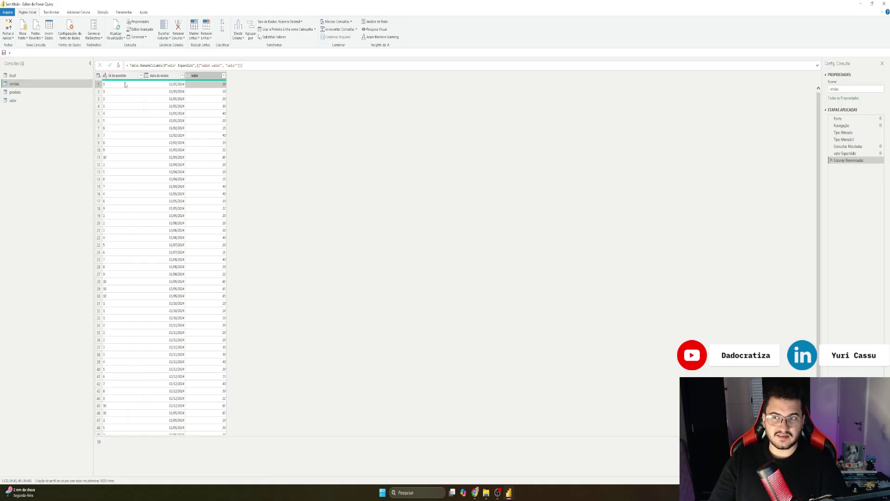
key("Left")
key("Left")
key("Down")
key("Down")
key("Down")
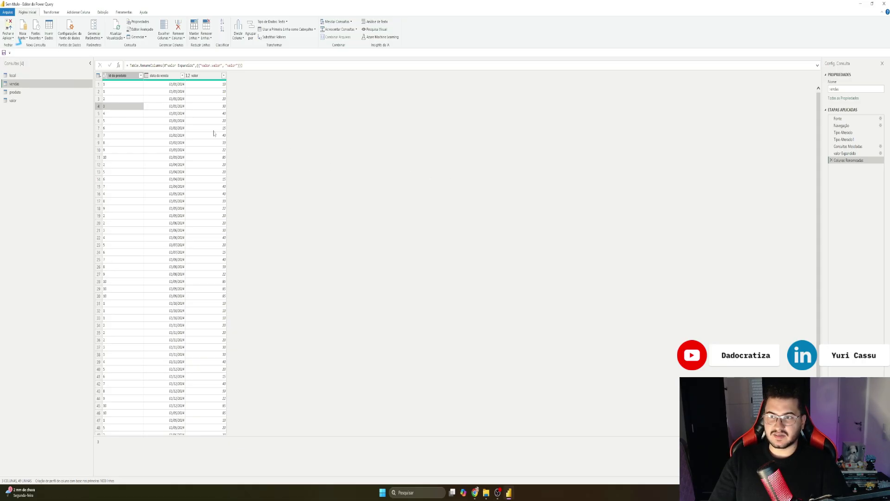
Step: Check all four queries once more, apply their changes to load the tables, and return to the Power BI Desktop report window
left_click(28, 100)
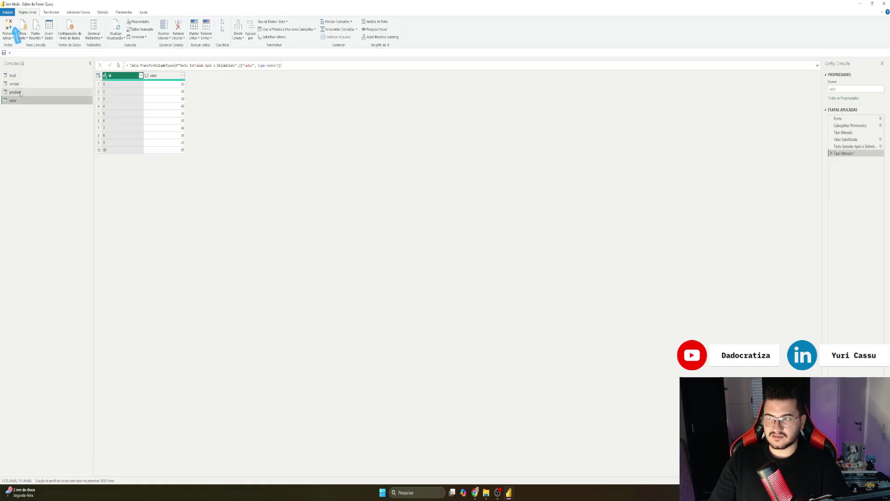
left_click(37, 92)
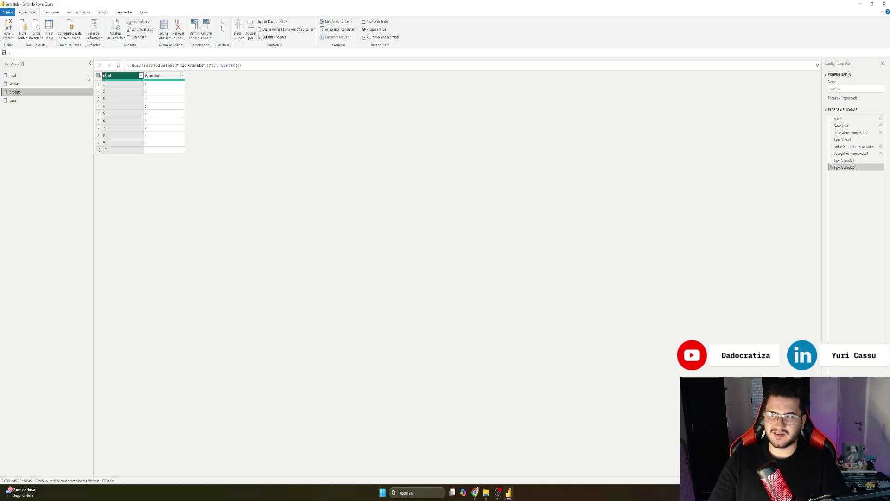
left_click(15, 76)
left_click(18, 84)
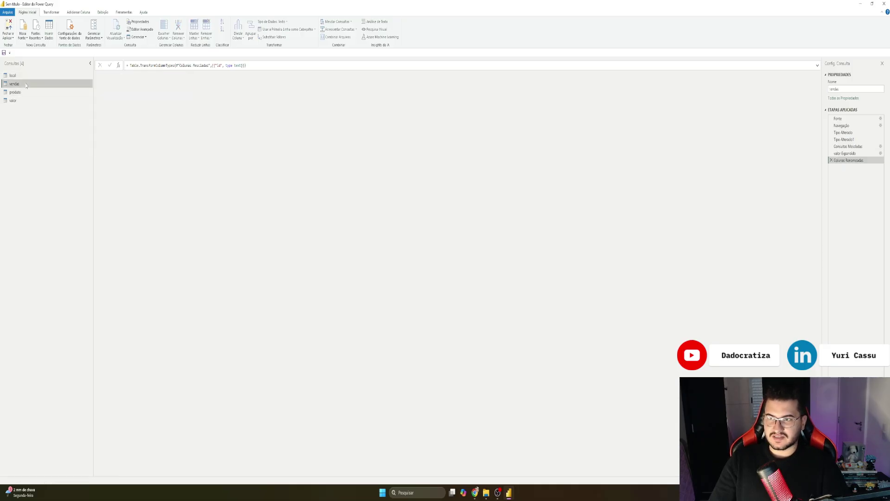
left_click(25, 93)
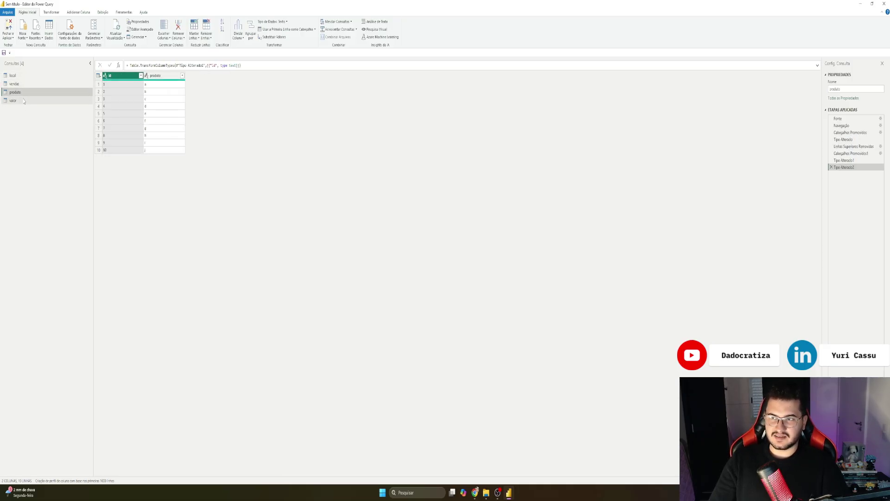
left_click(24, 101)
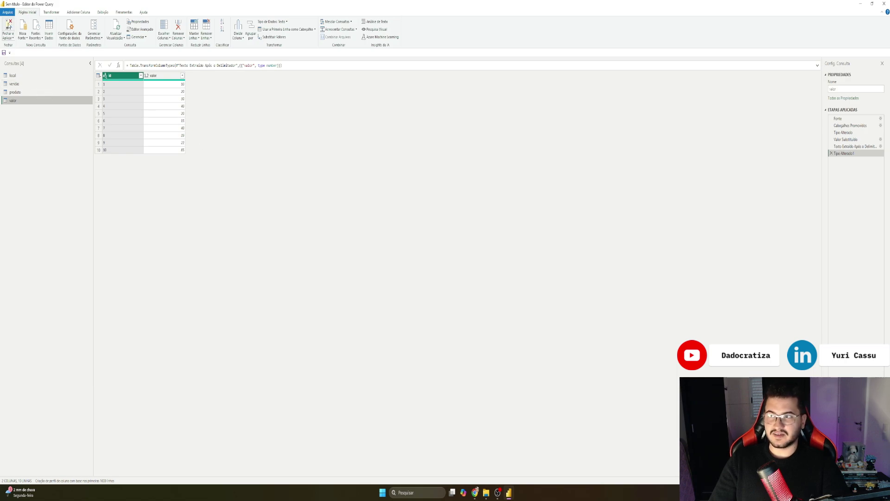
left_click(8, 29)
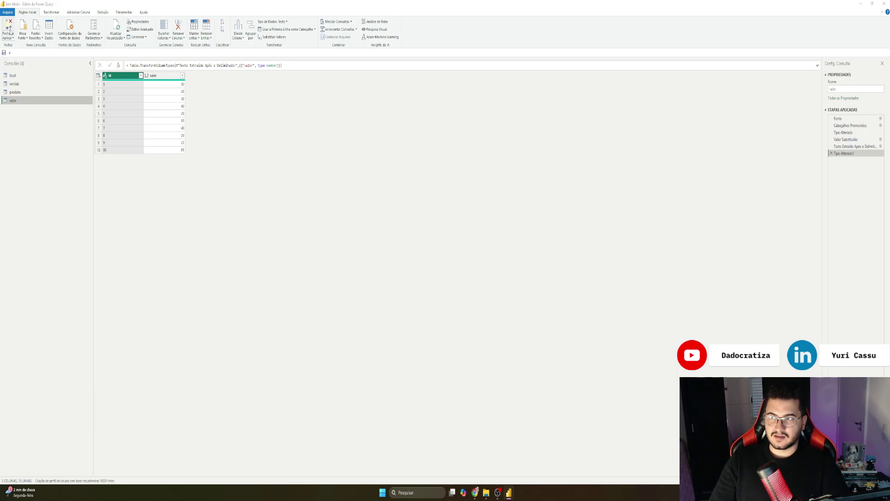
mouse_move(508, 495)
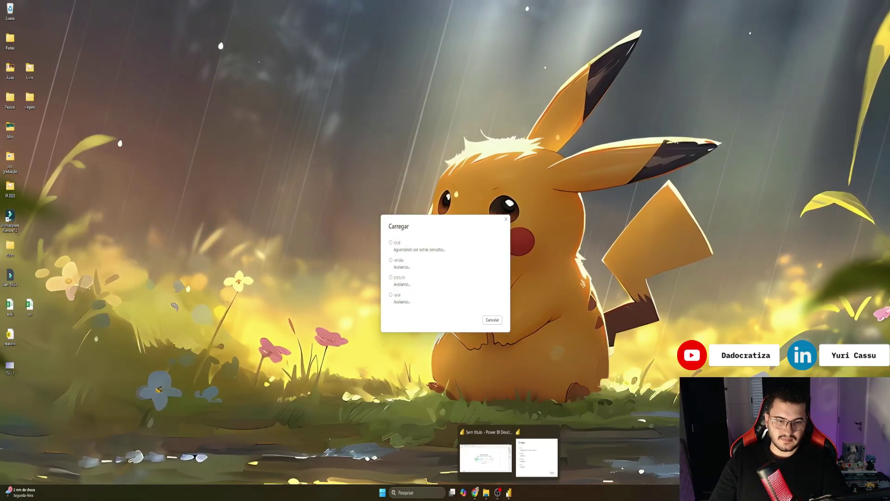
left_click(491, 457)
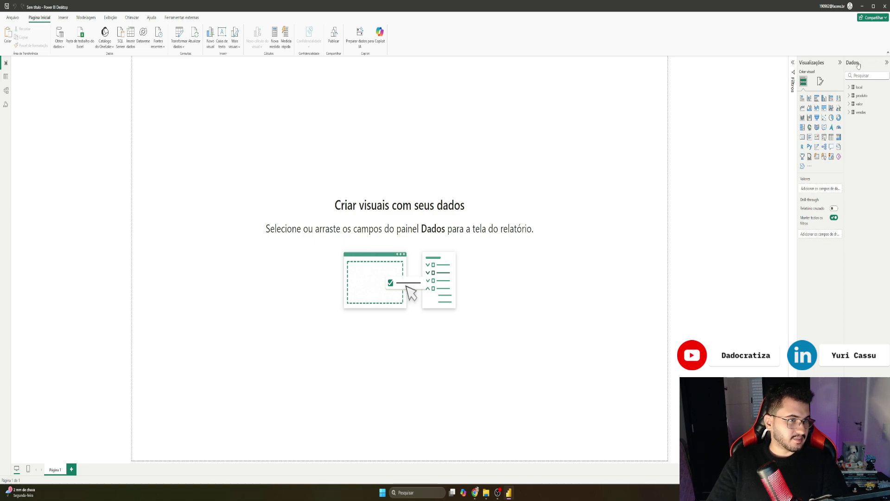
Step: Examine the fields of the loaded local, produto, valor and vendas tables, and collapse all four again
left_click(886, 62)
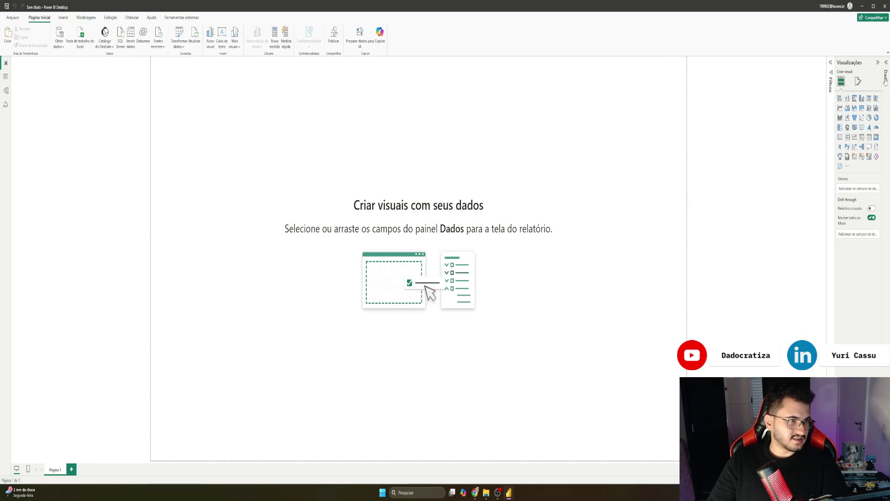
left_click(886, 66)
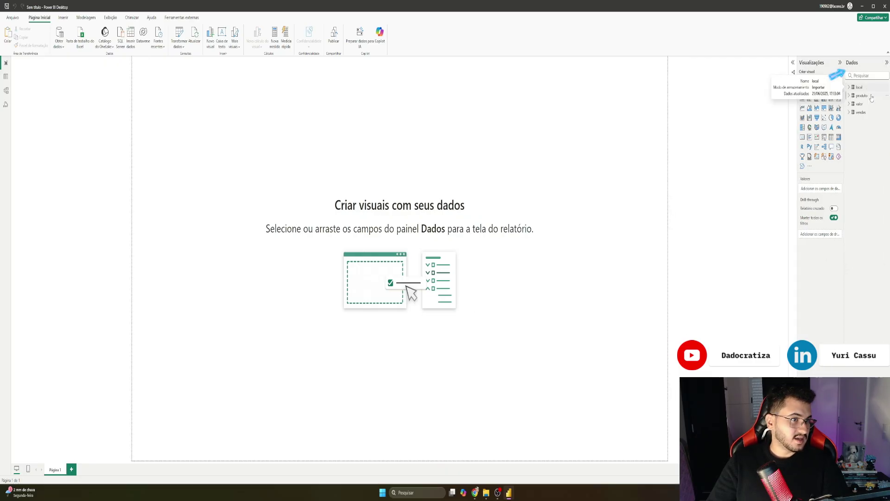
left_click(848, 87)
left_click(849, 112)
left_click(849, 138)
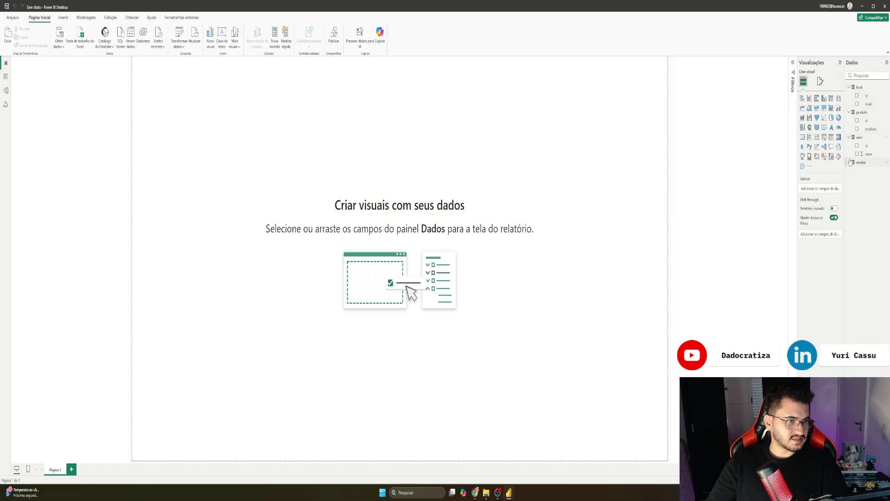
left_click(848, 163)
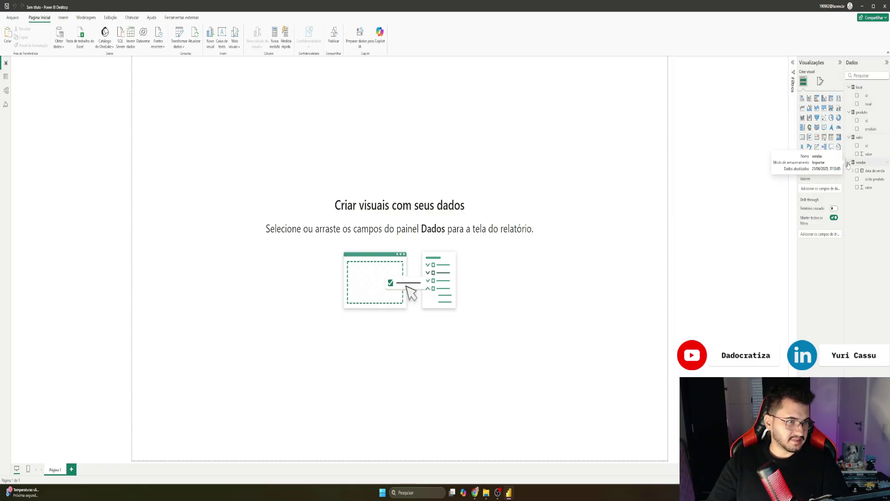
left_click(849, 88)
left_click(850, 95)
left_click(850, 104)
left_click(850, 112)
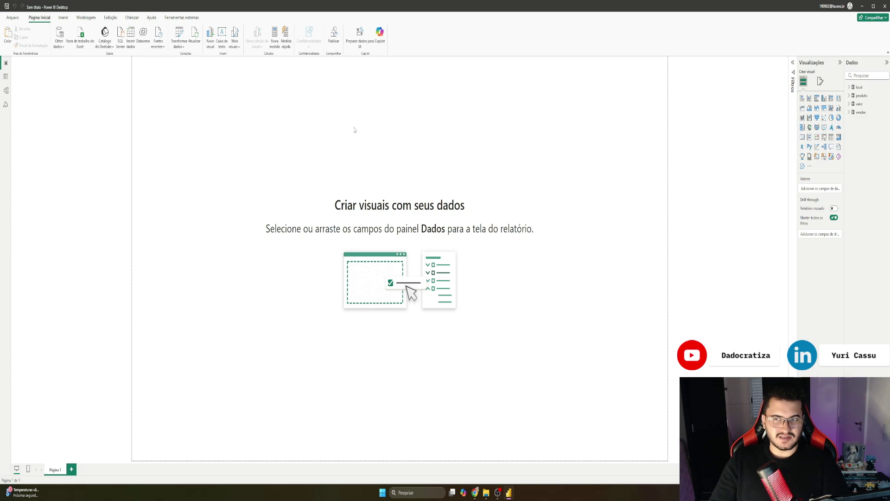
Step: Show the vendas table's fields with a wider data list, expanding the sale-date field and its date hierarchy
left_click(849, 112)
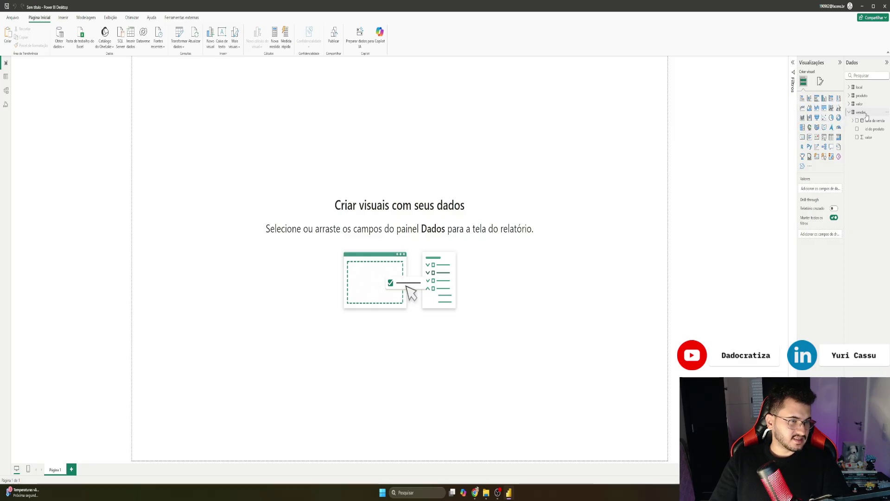
left_click_drag(844, 128, 829, 128)
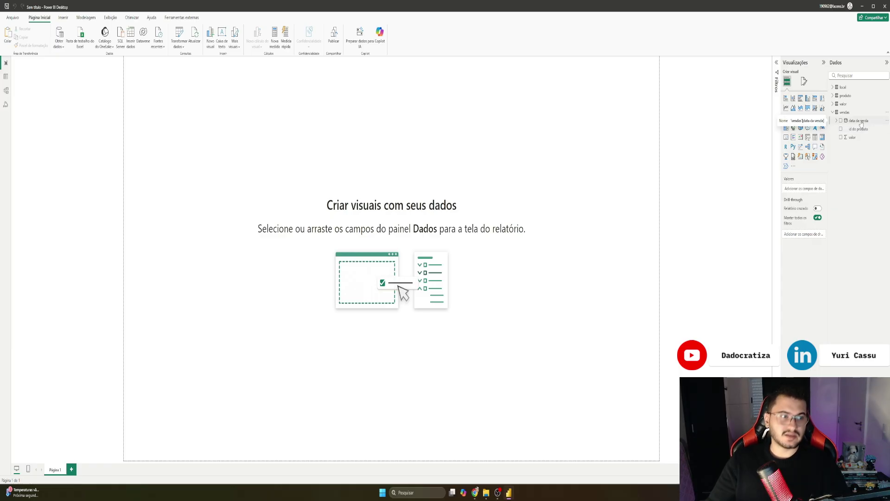
left_click(837, 121)
left_click(840, 130)
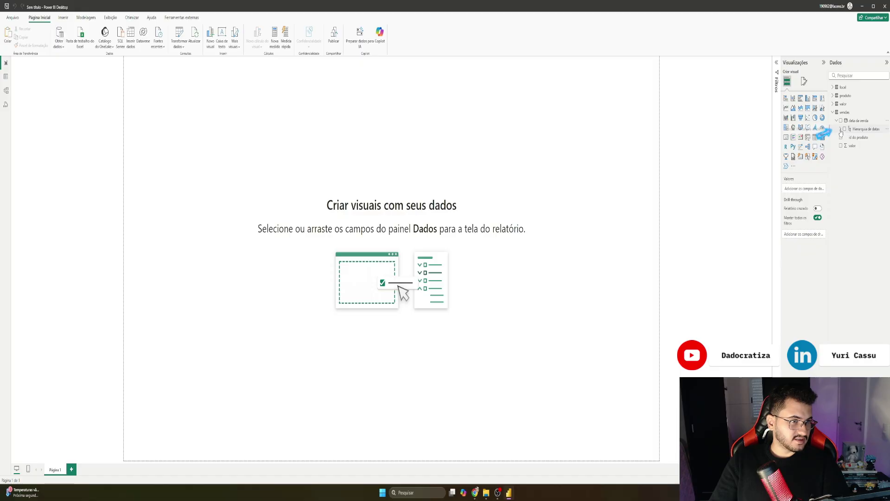
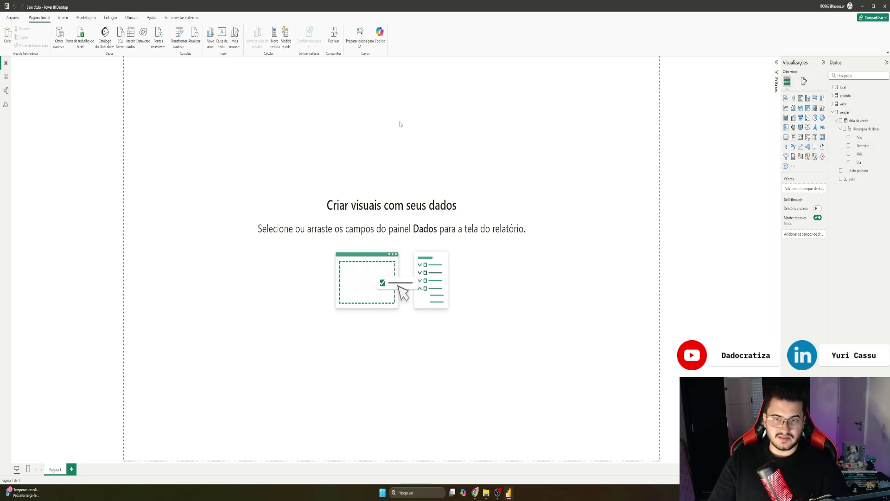
Step: Turn off automatic date/time (Data/hora automática) in the current file's data load options
left_click(14, 18)
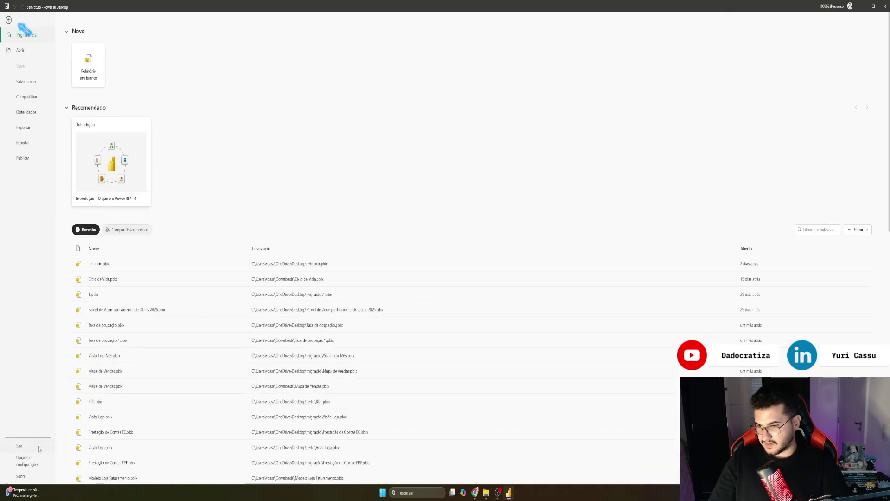
left_click(40, 461)
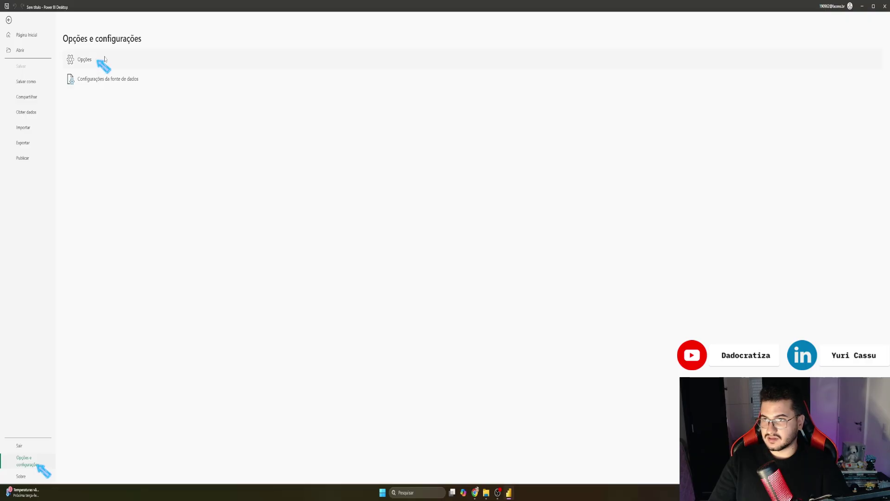
key("Escape")
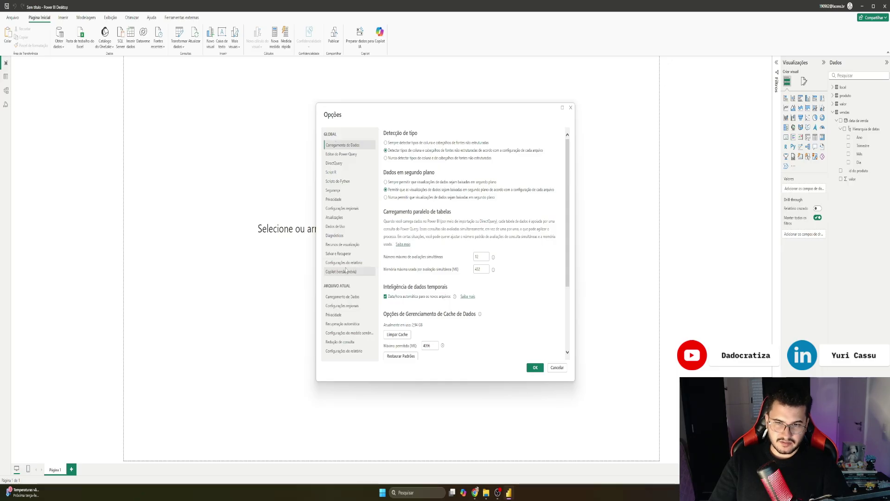
left_click(346, 298)
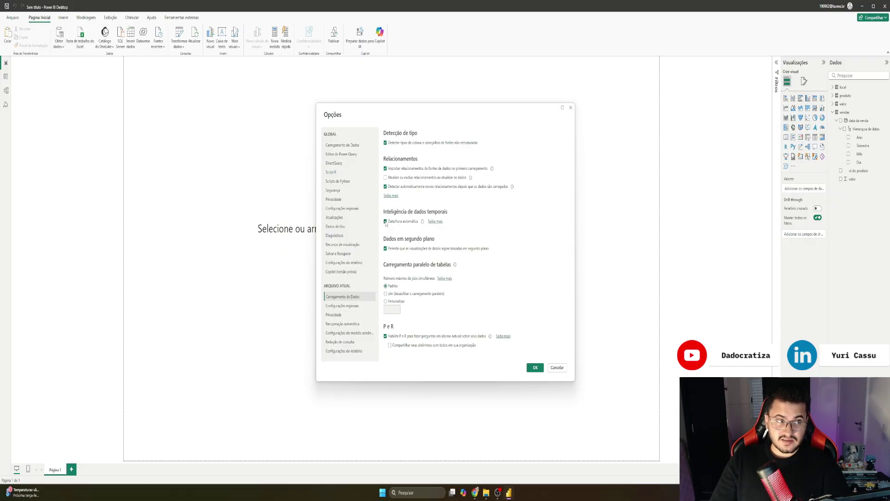
left_click(385, 222)
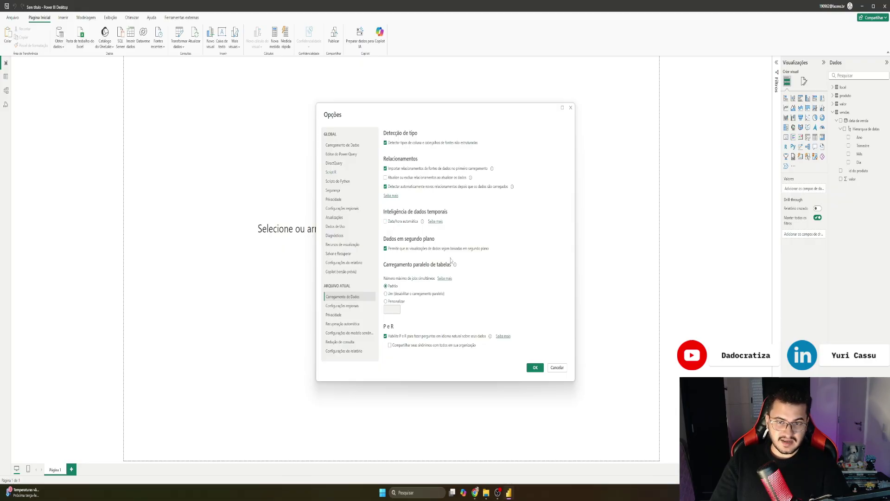
left_click(535, 368)
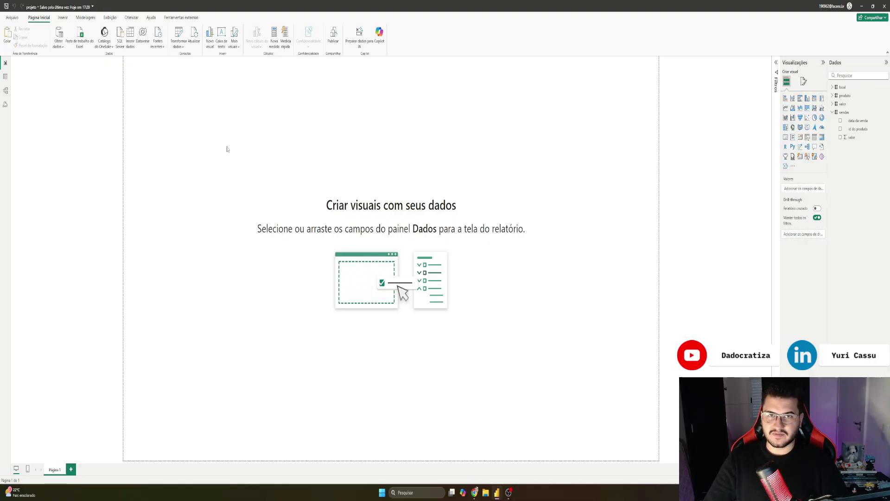
Step: Save the changes to the projeto report file
left_click(12, 17)
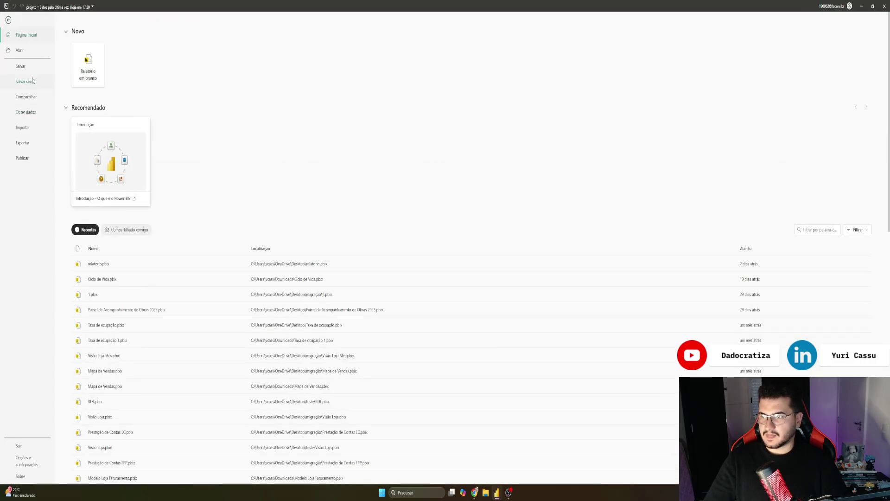
left_click(8, 20)
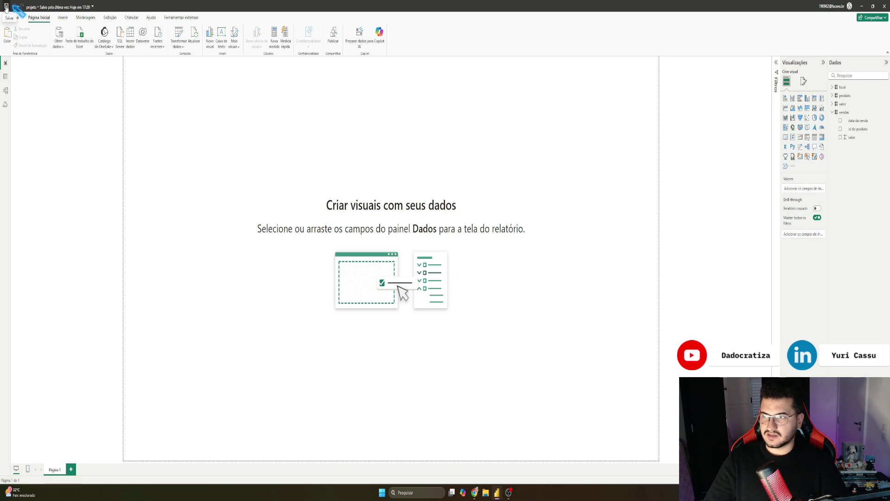
left_click(6, 6)
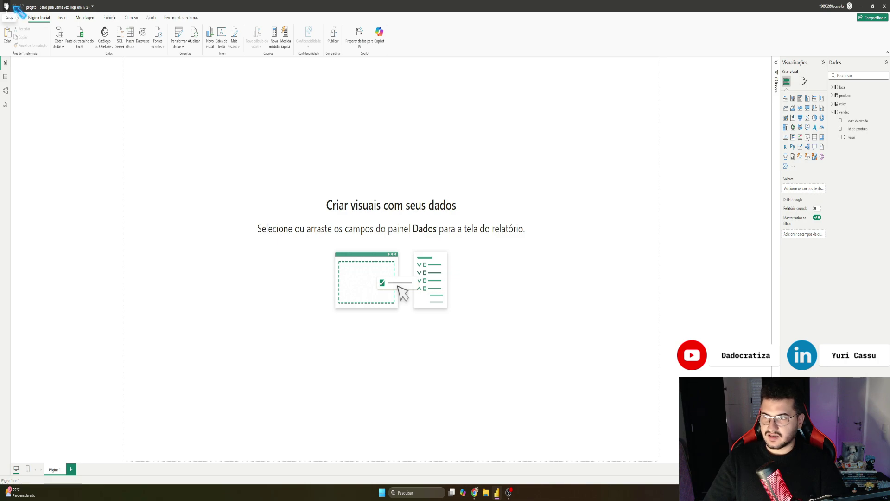